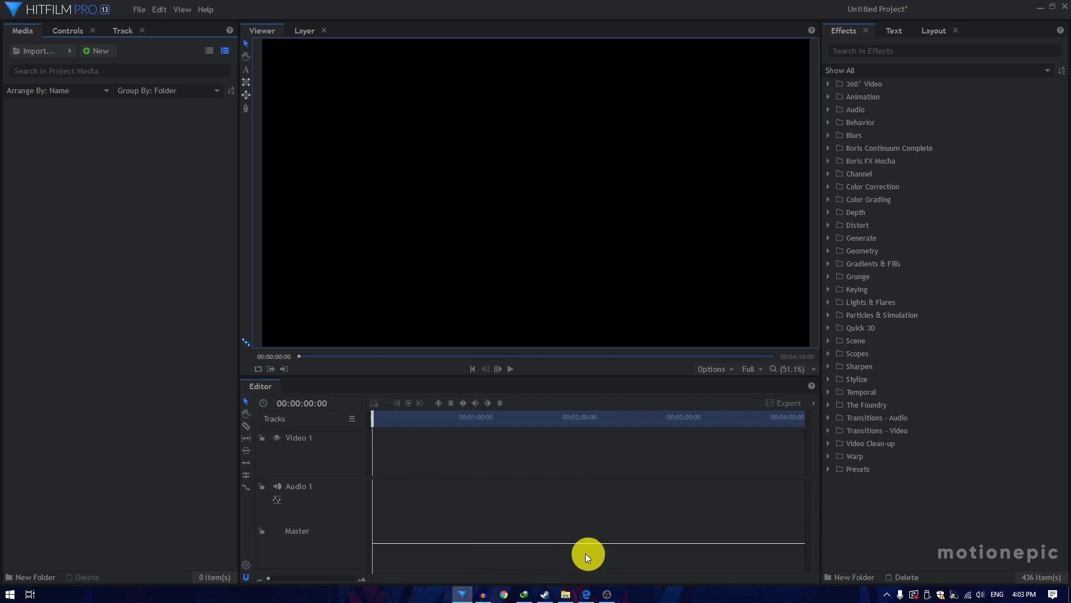
Step: Switch to the browser, highlight the Neon Path entry in the VFX: Neon Lights Pack listing, and return to HitFilm
click(587, 594)
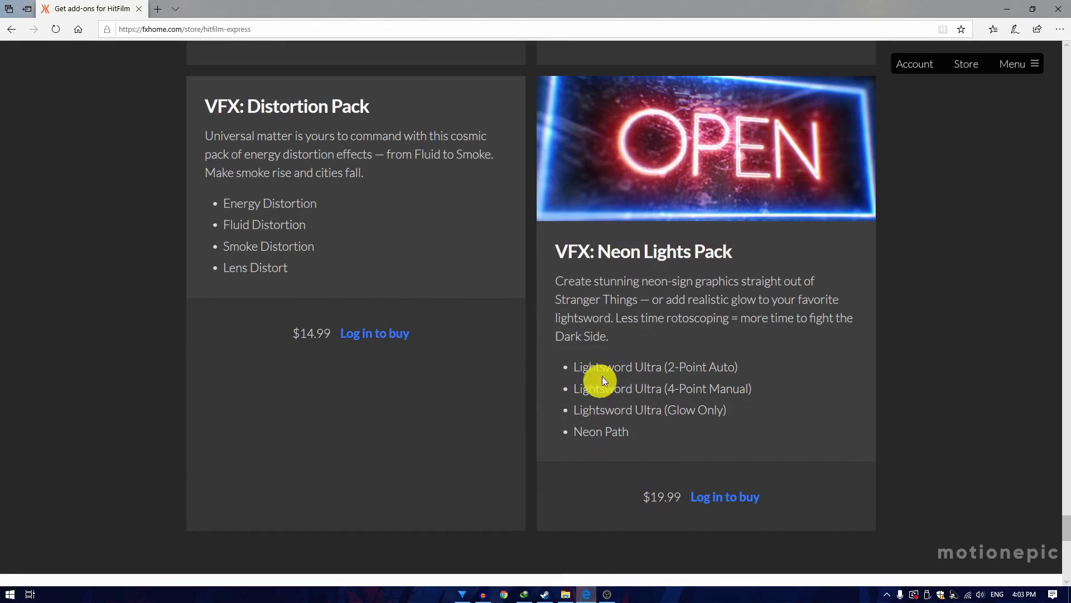
drag(636, 433, 574, 429)
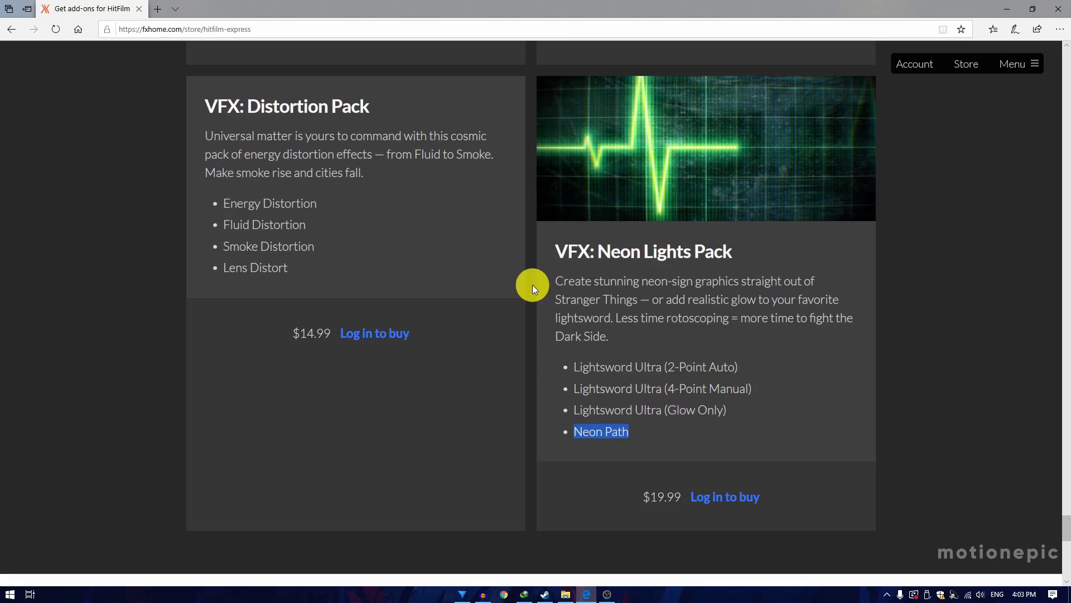
key(alt+Tab)
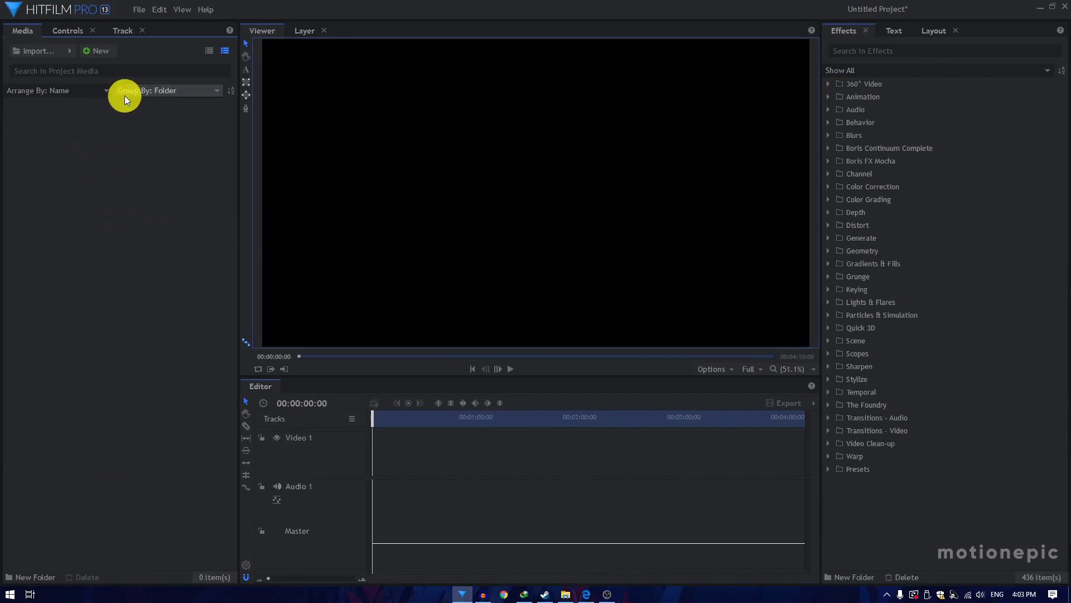
Step: Create a composite shot named MAIN with a duration of 00:00:10:00
click(98, 53)
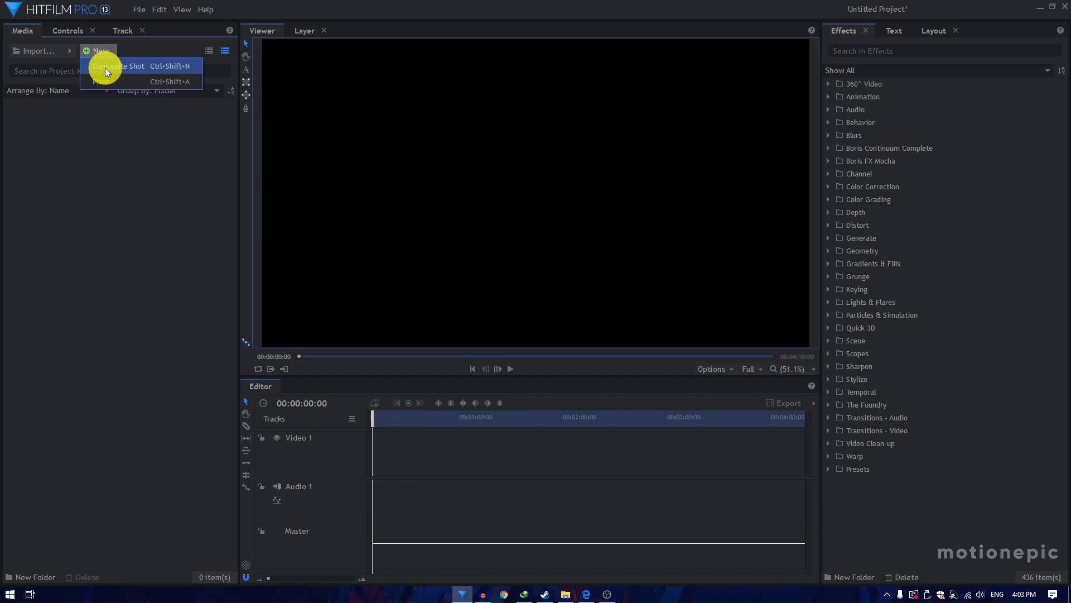
click(104, 67)
triple_click(566, 143)
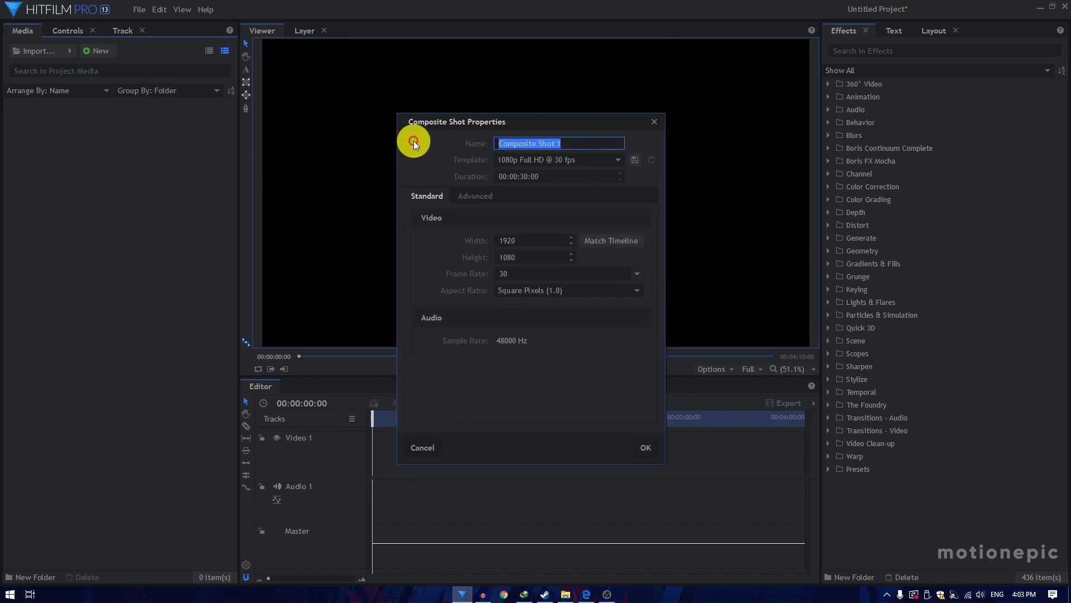
text(MAIN)
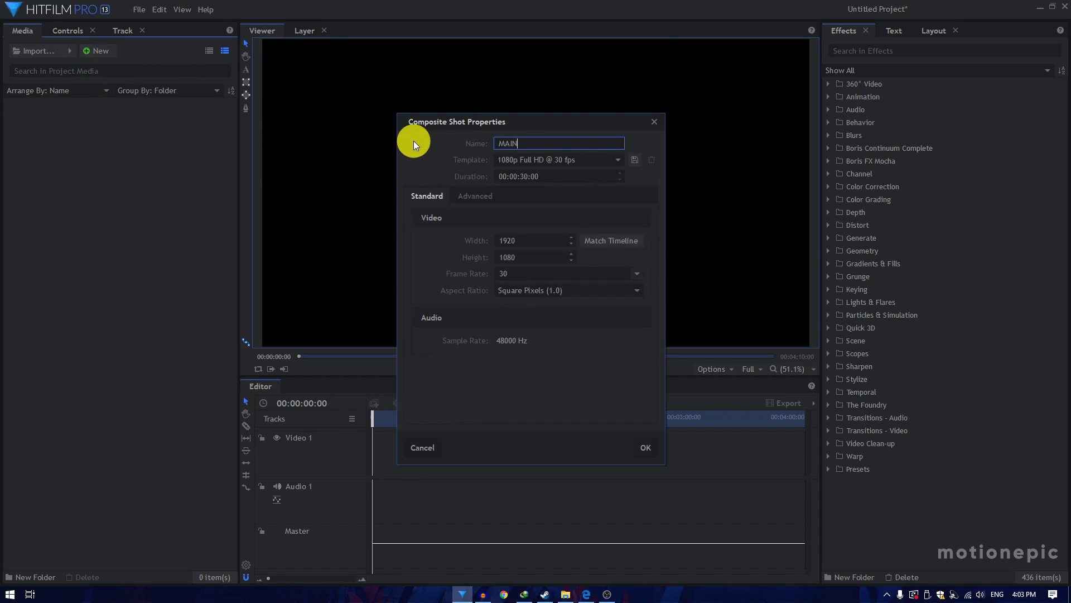
triple_click(524, 177)
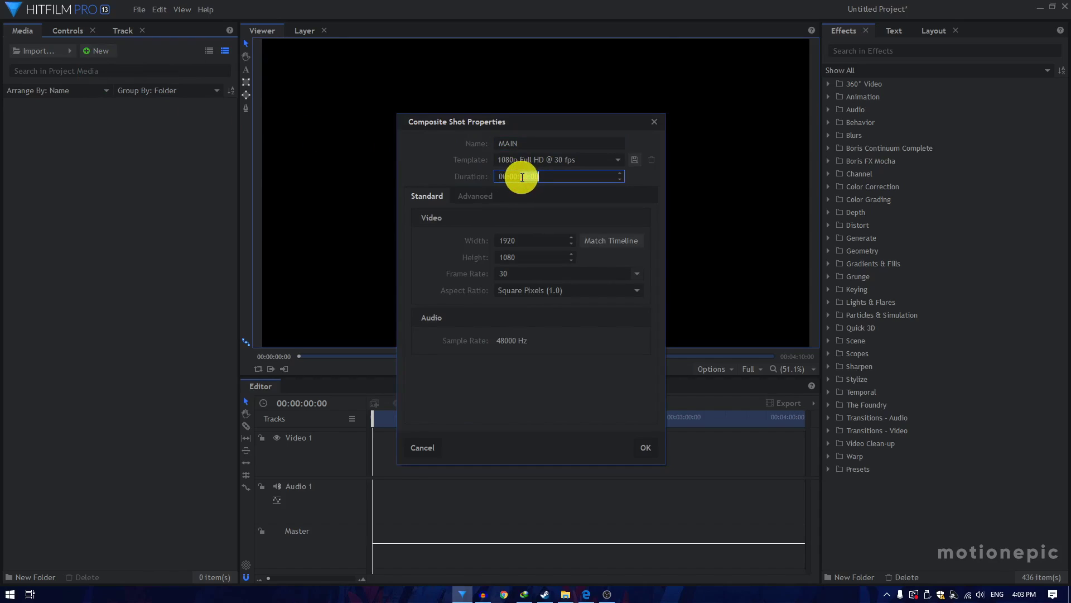
click(525, 178)
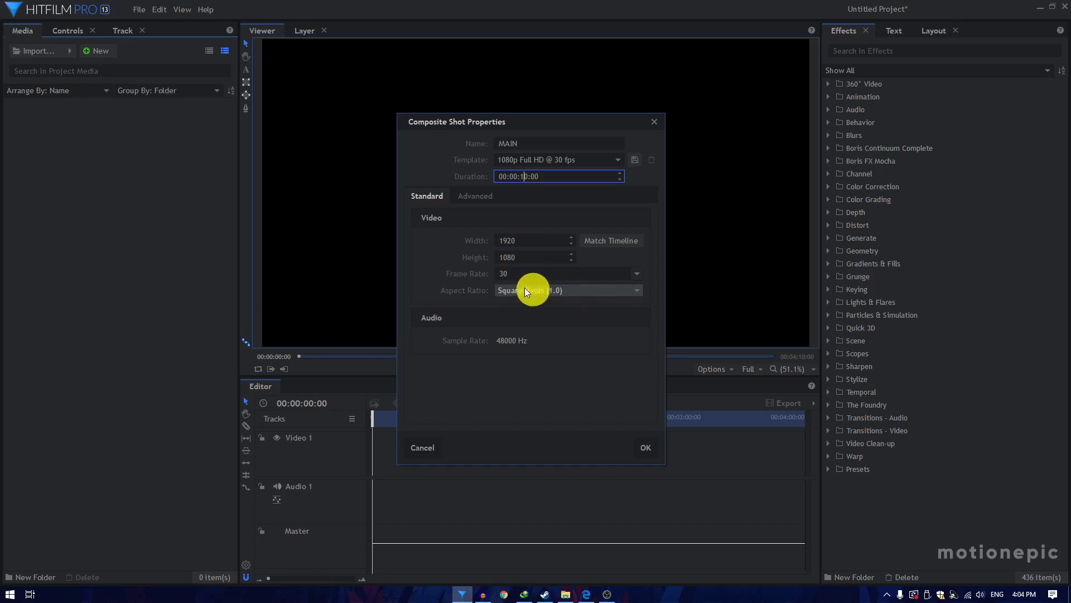
click(653, 446)
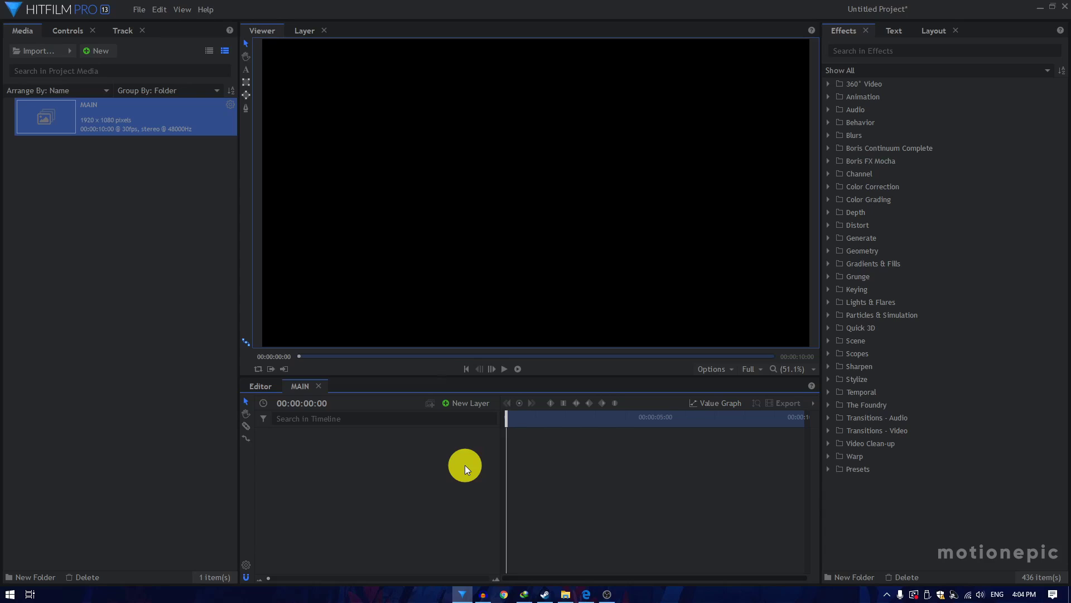
Step: Add a text layer to the MAIN composite shot and enter the letter F
click(466, 404)
click(467, 435)
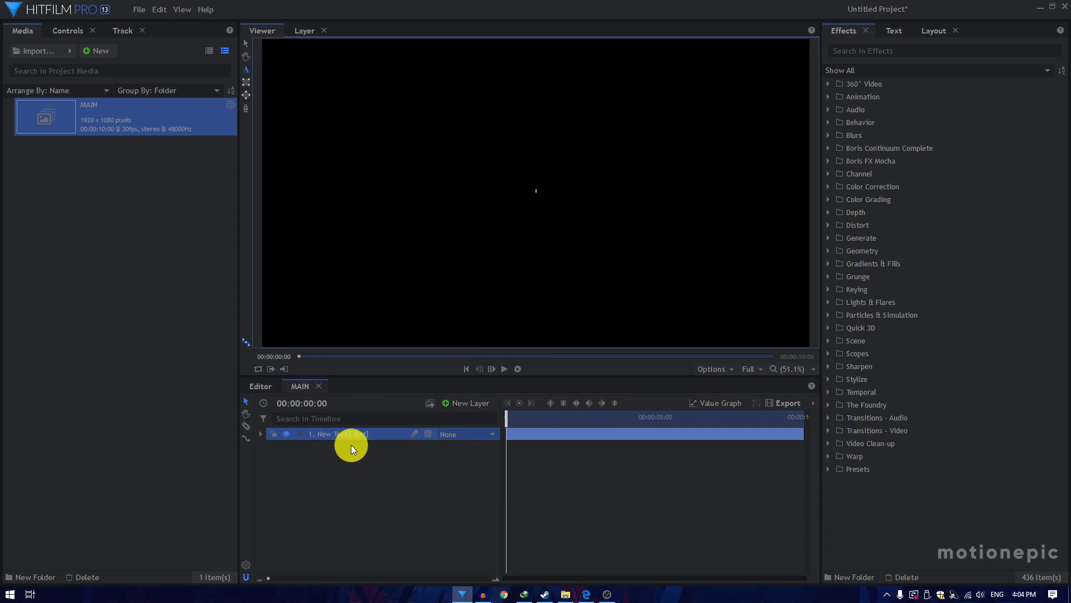
text(F)
Step: Set the text's font to Logos tfb and its size to 196
click(892, 32)
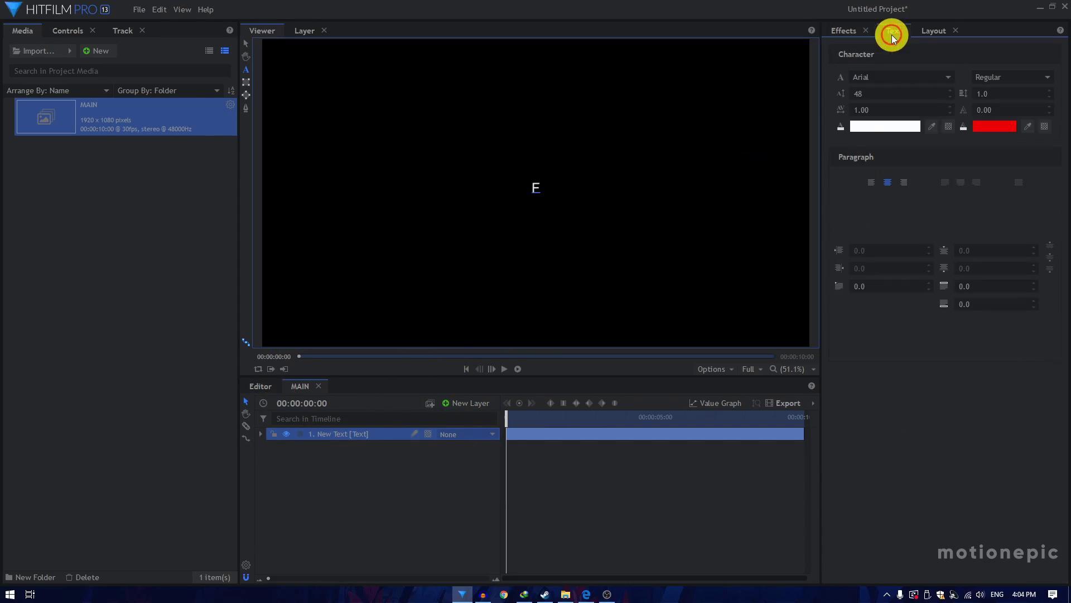
click(896, 77)
scroll(895, 75, down, 20)
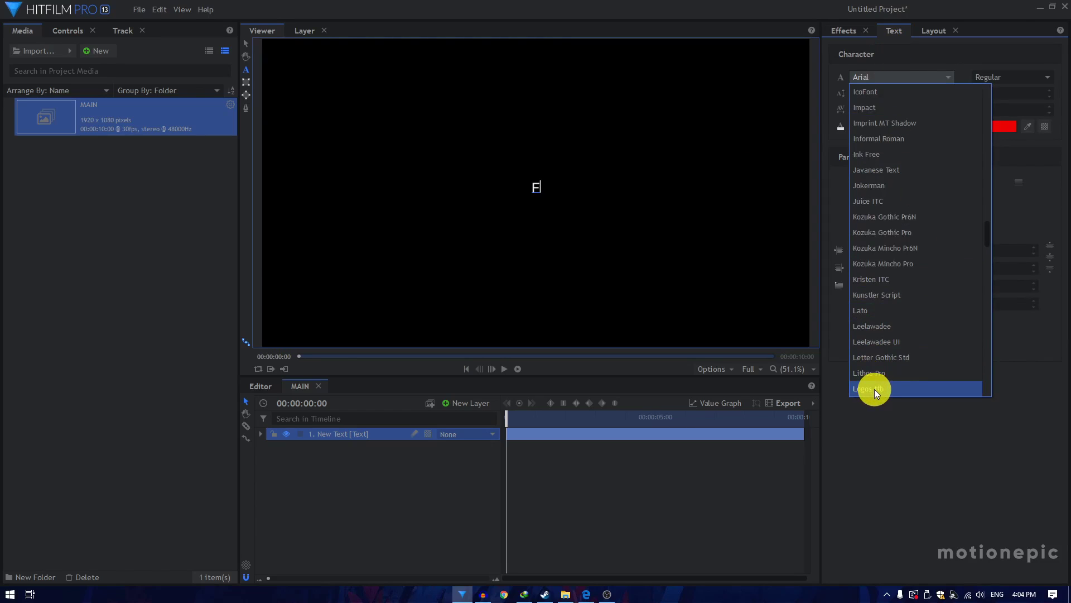
click(875, 390)
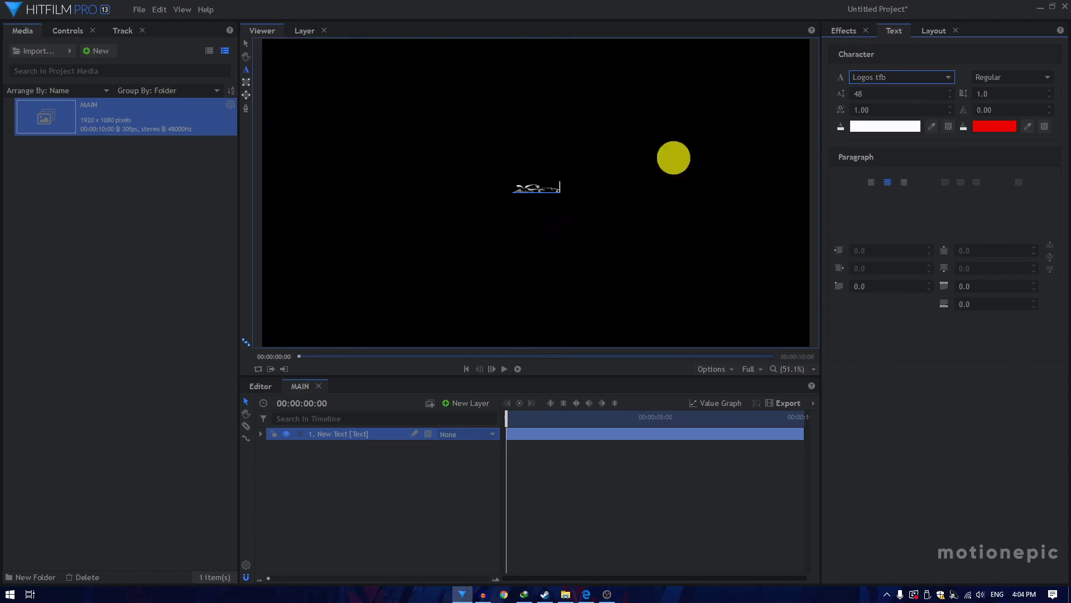
drag(854, 99, 860, 94)
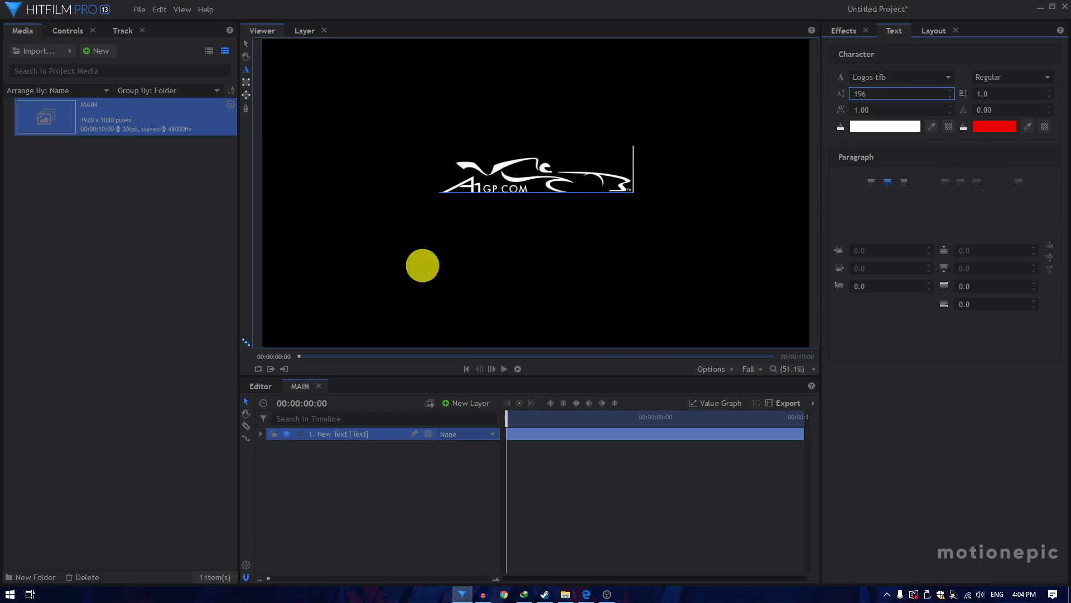
Step: Replace the text with the font's Intel logo glyph, trying and removing the Mazda glyphs
key(ctrl+a)
click(557, 189)
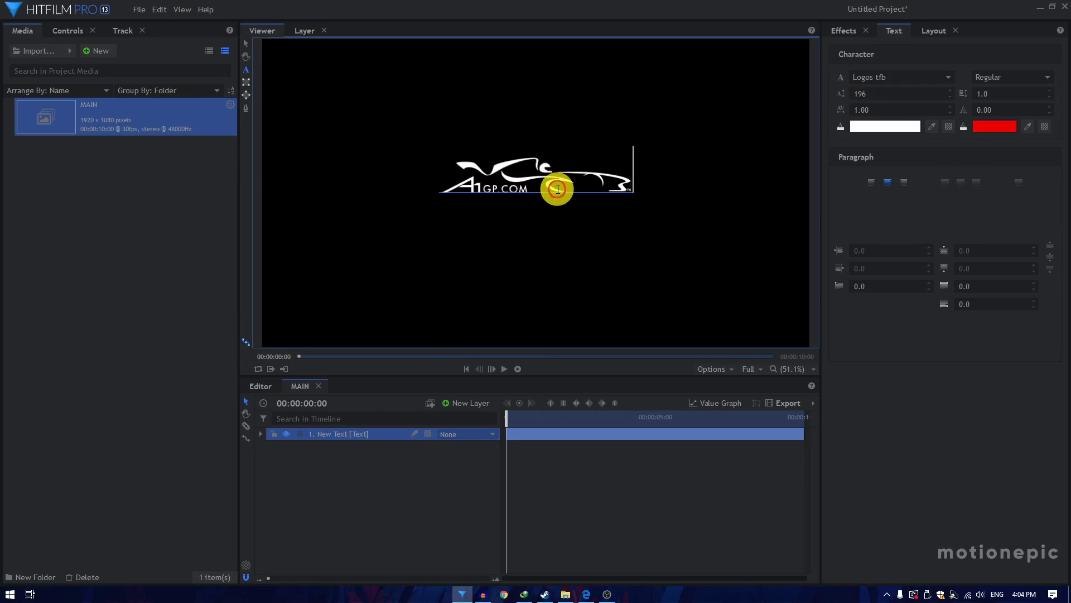
key(ctrl+a)
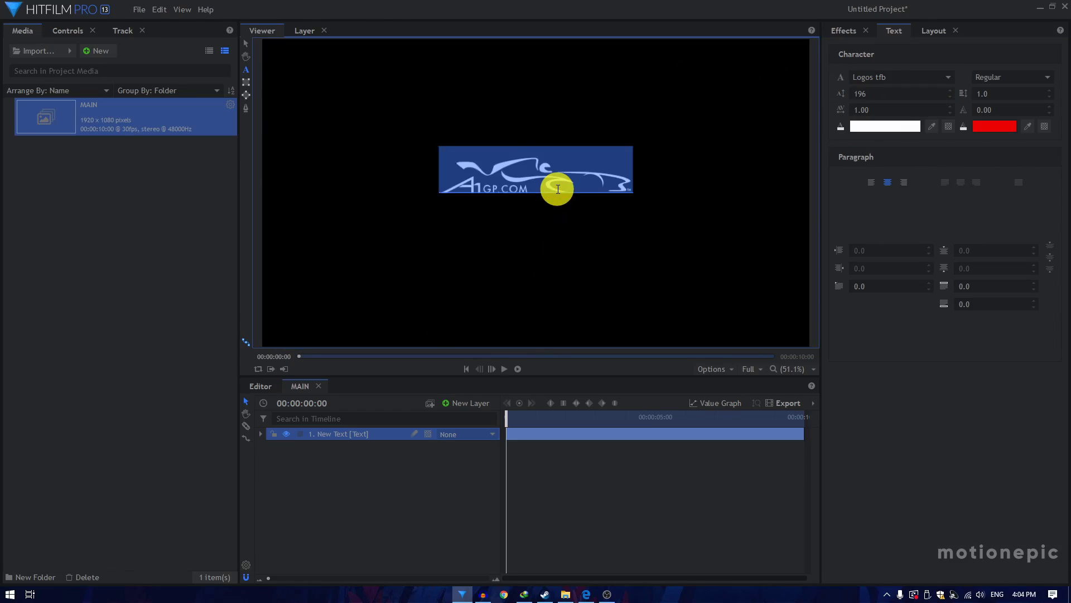
text(intel)
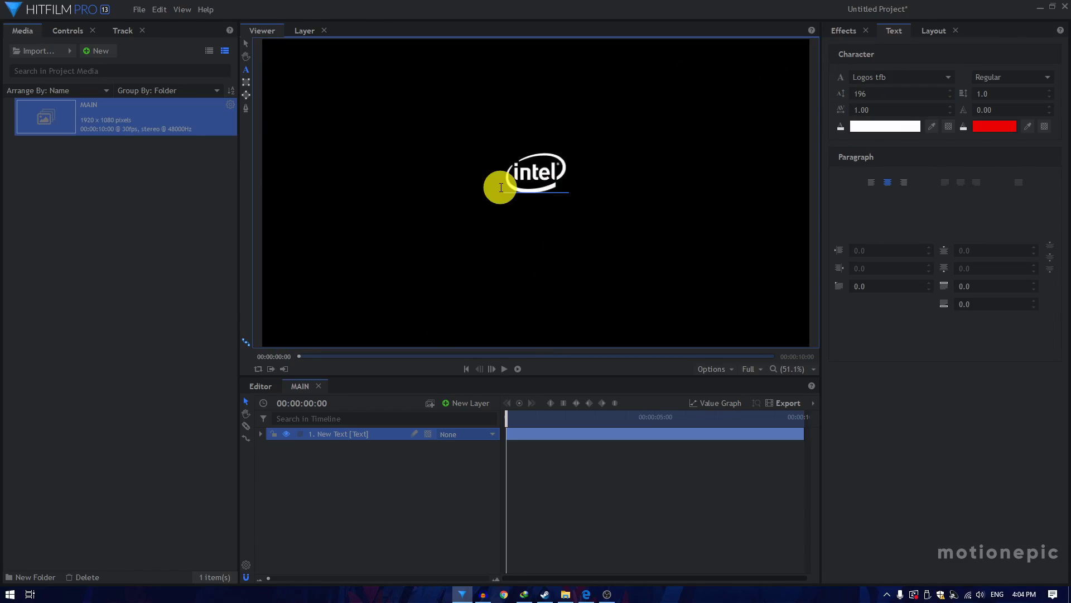
text(mM)
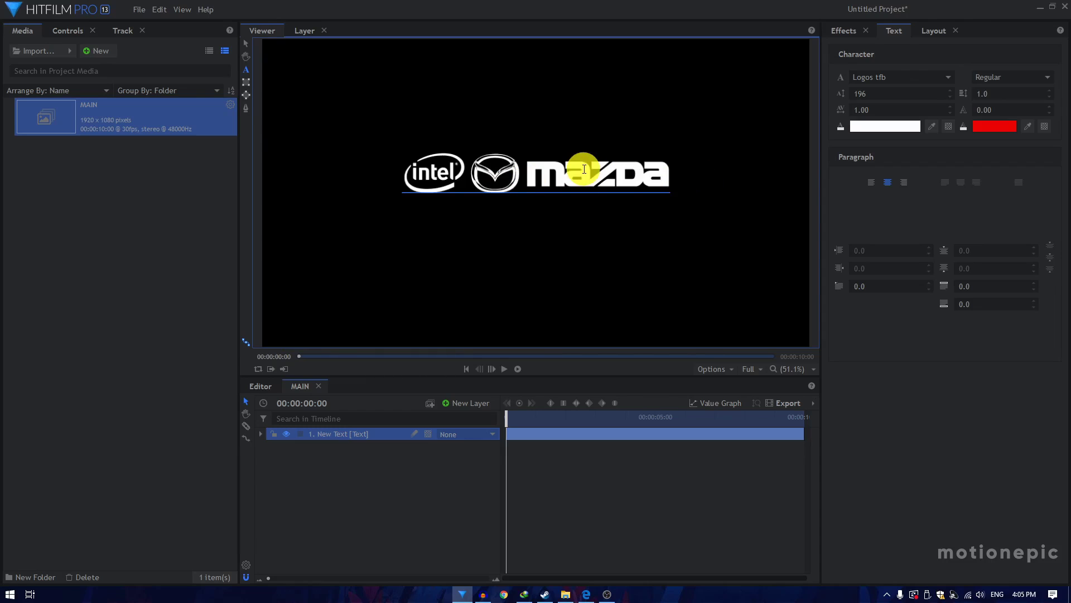
key(BackSpace)
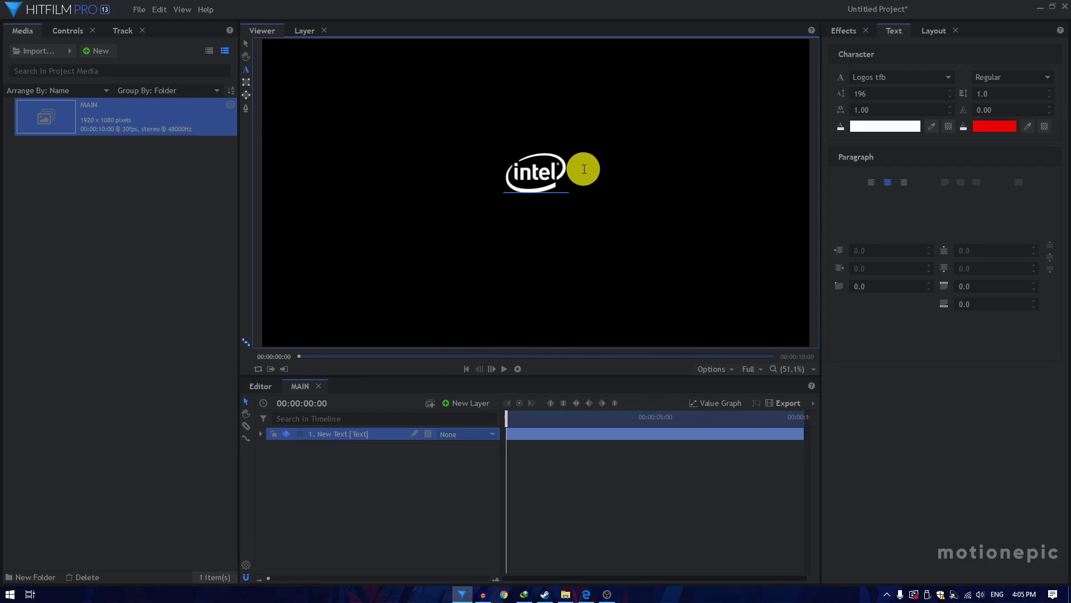
Step: Enlarge the Intel logo text to a size of about 435 and center it vertically in the frame
key(ctrl+a)
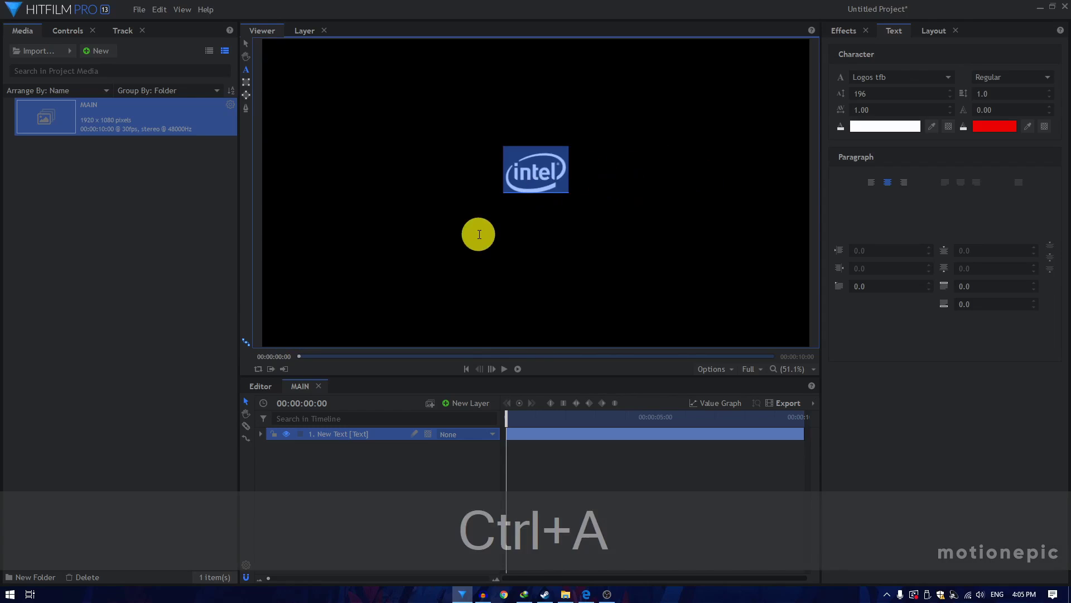
drag(859, 93, 856, 92)
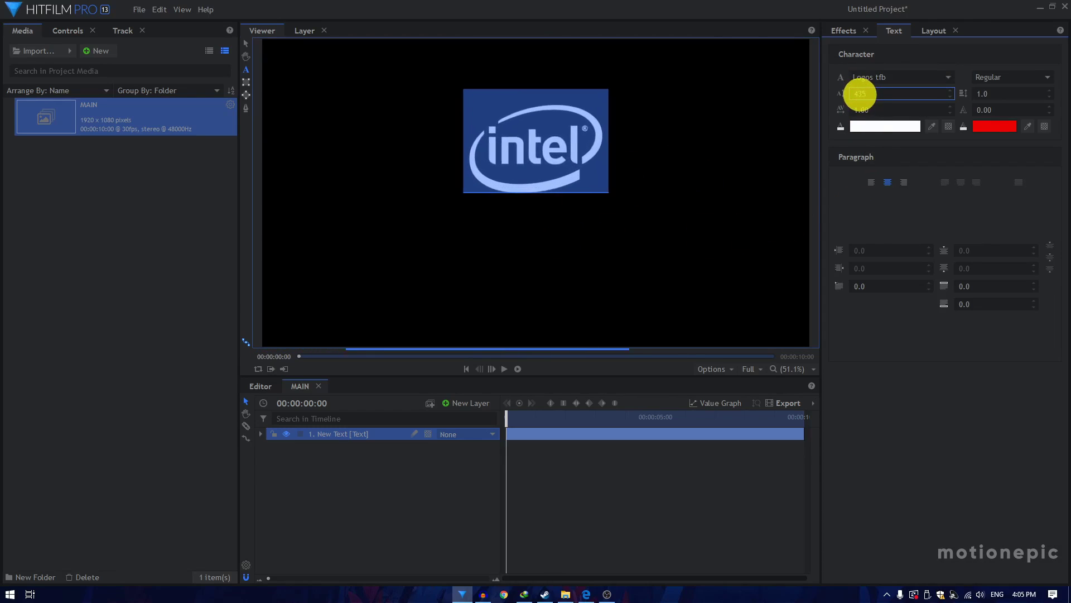
click(928, 34)
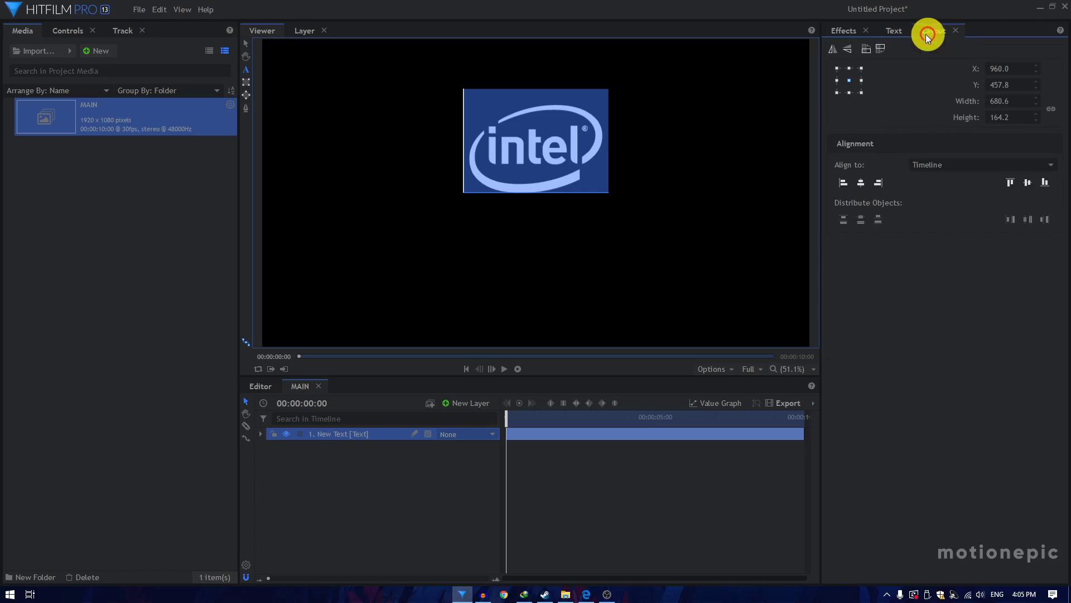
click(1025, 184)
click(247, 43)
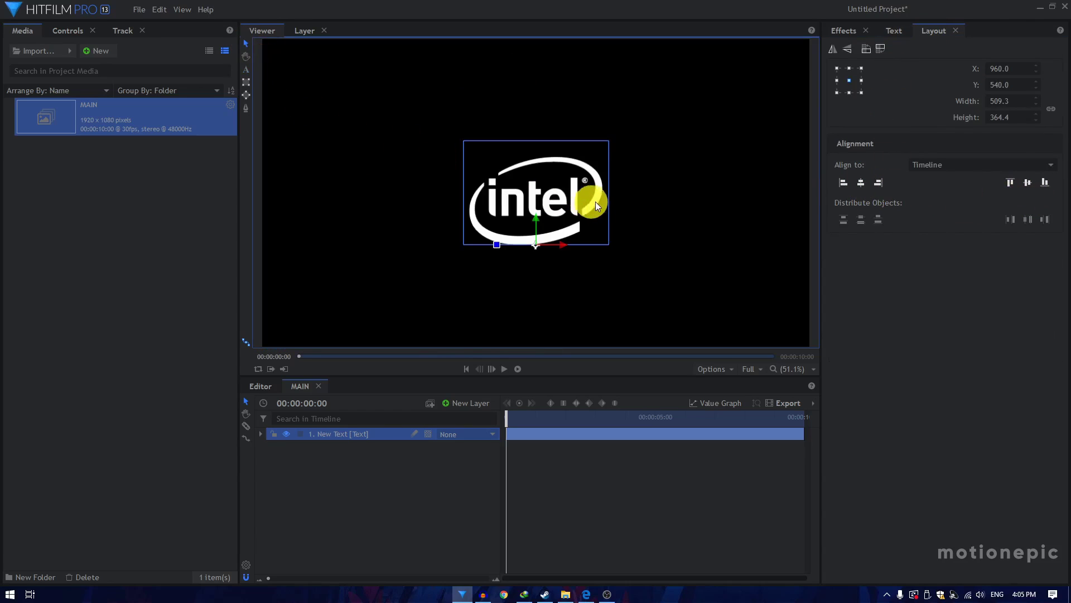
scroll(598, 202, down, 2)
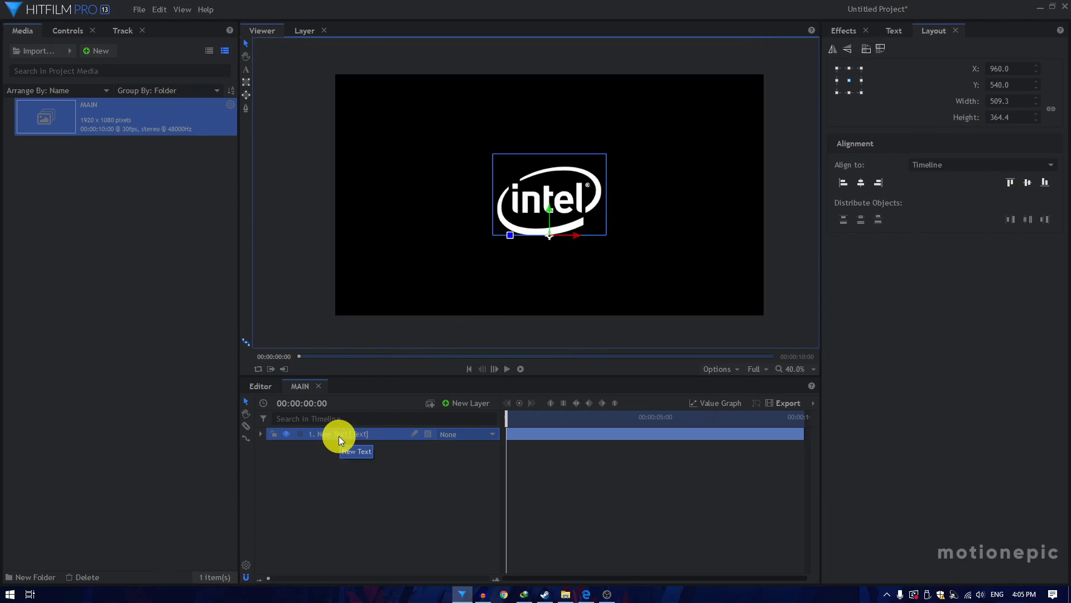
Step: Rename the text layer as LOGO
click(339, 436)
double_click(339, 437)
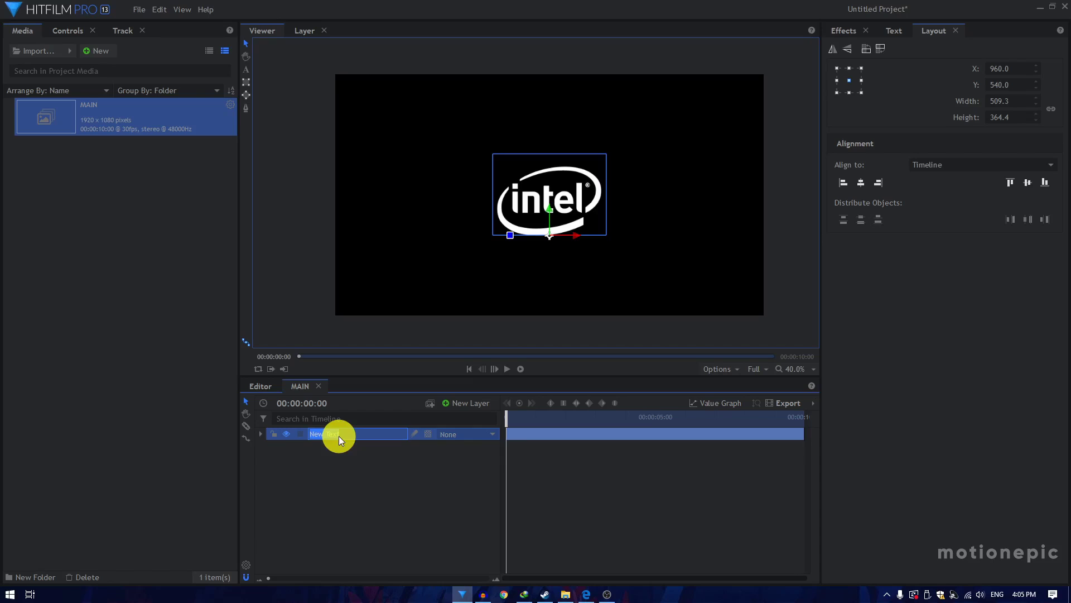
key(Return)
Step: Search the effects for NEON and apply the Neon Path effect to the LOGO layer
click(836, 32)
click(852, 52)
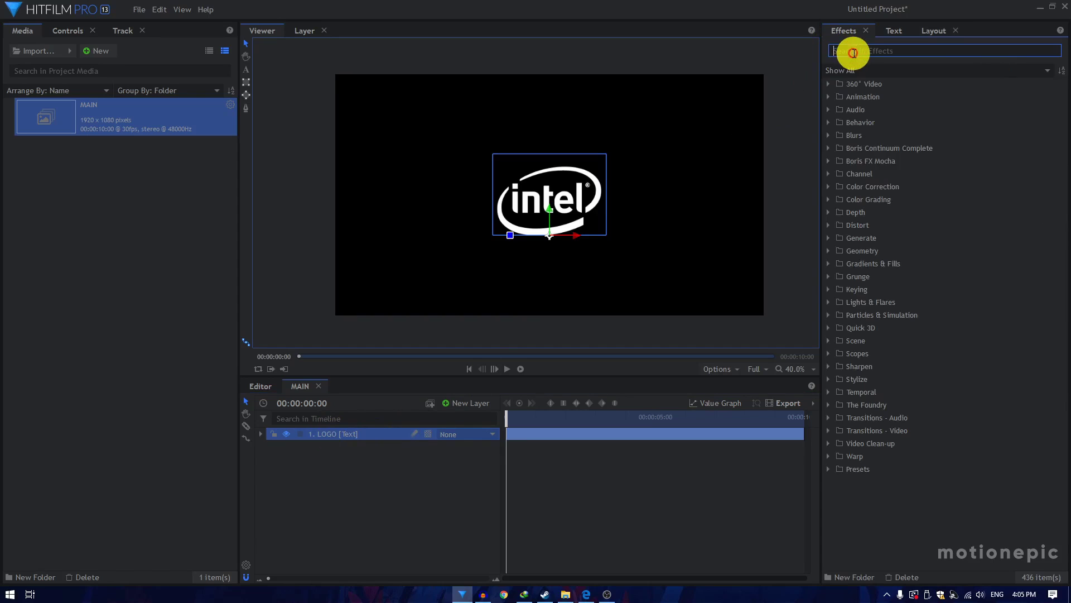
text(NEON)
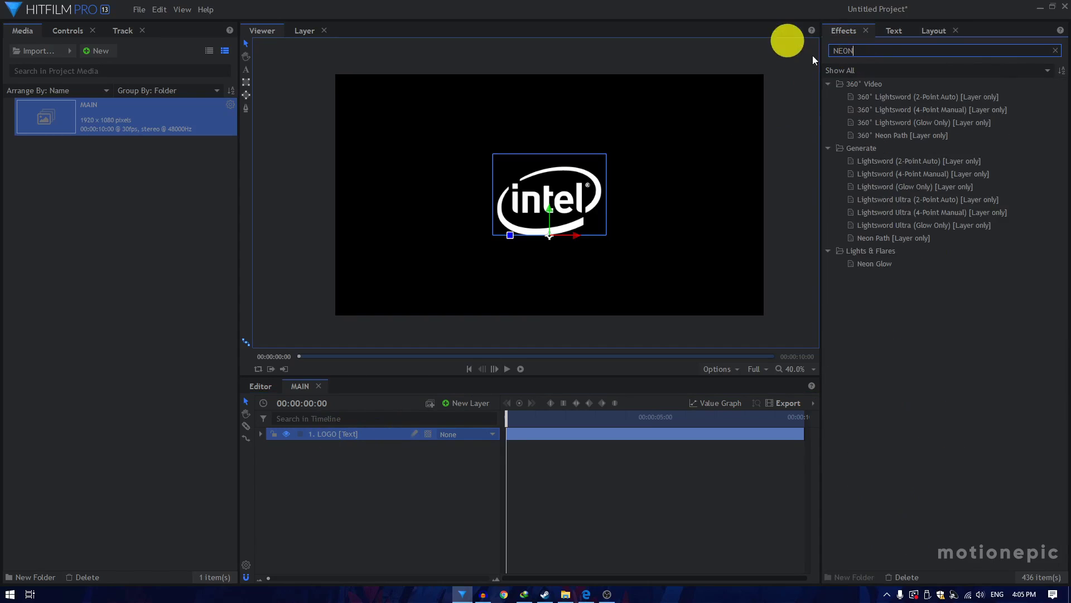
drag(879, 237, 333, 433)
Step: Set the Neon Path effect's Path From to Text and its Blend to None
click(67, 29)
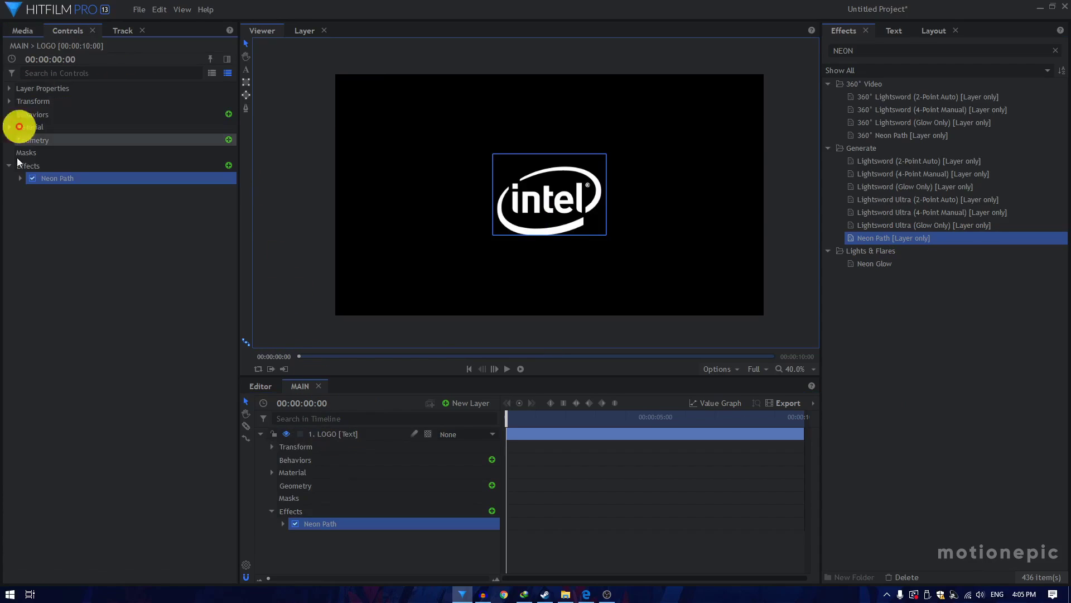
click(20, 177)
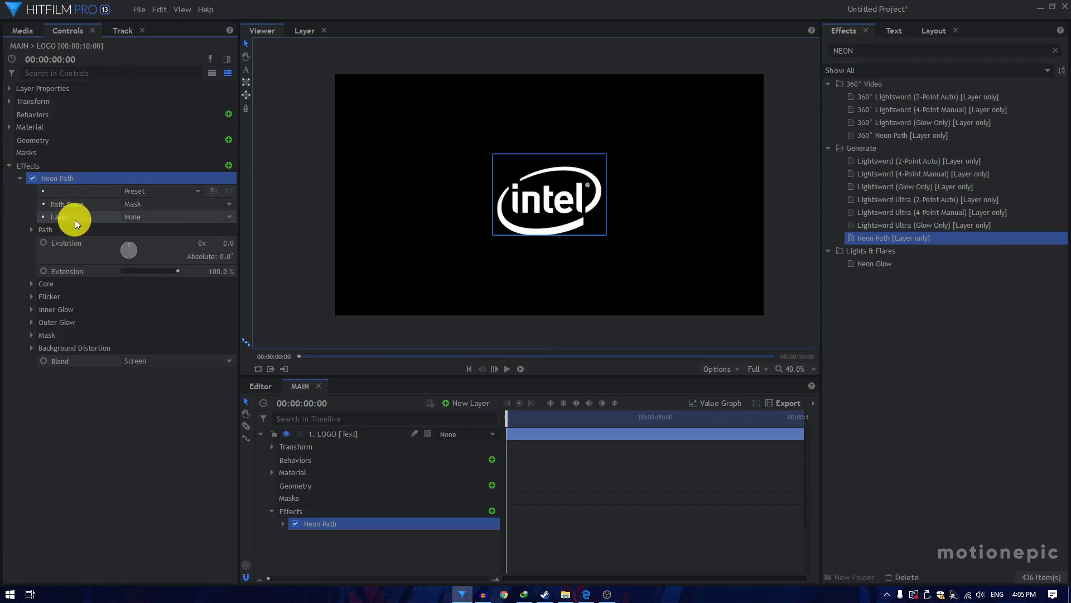
click(135, 204)
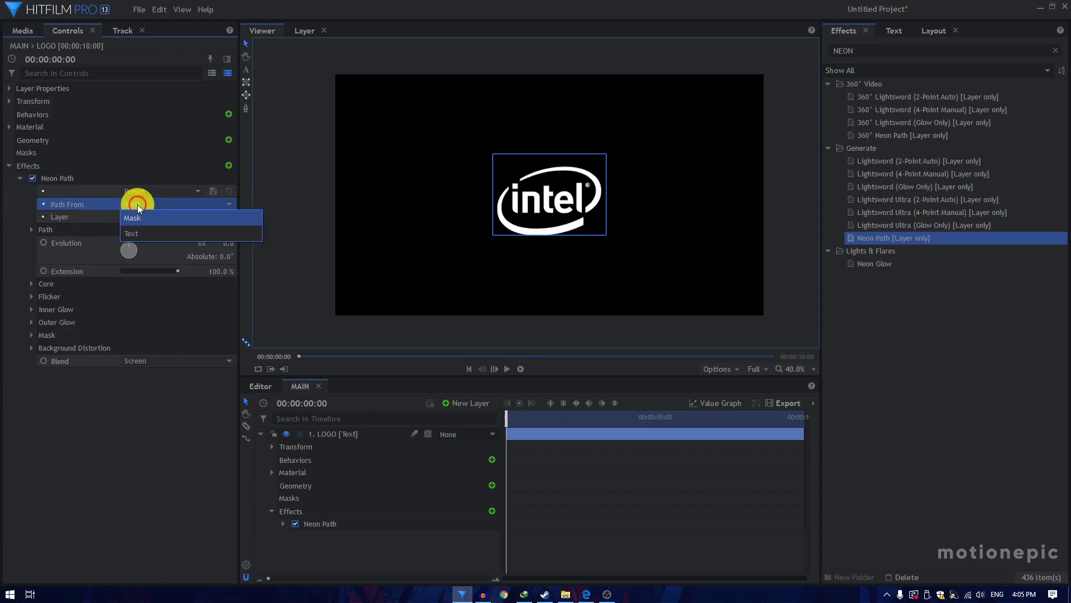
click(135, 236)
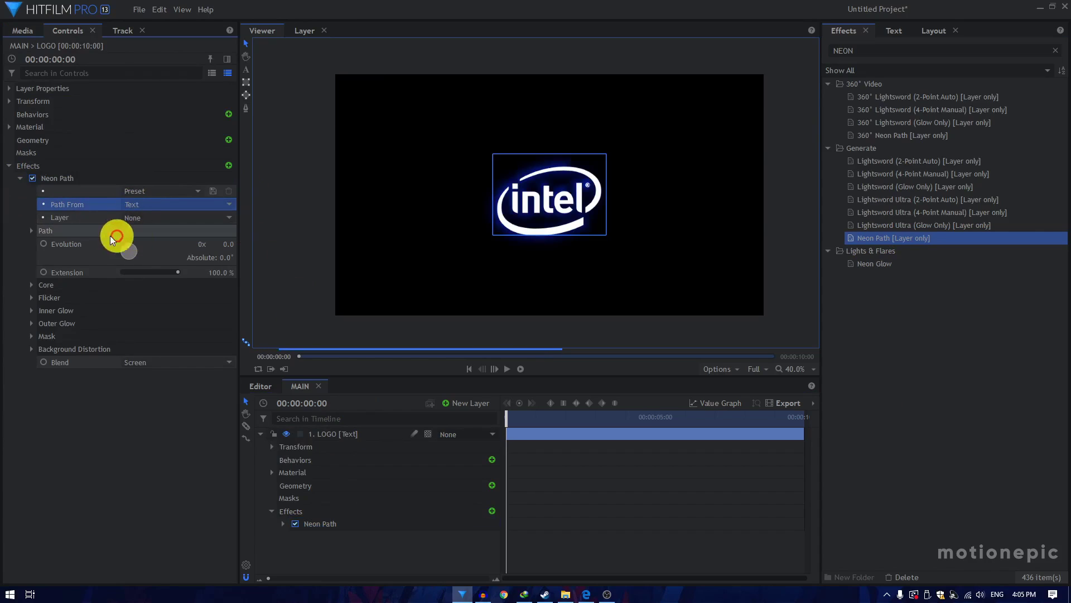
click(136, 360)
click(136, 130)
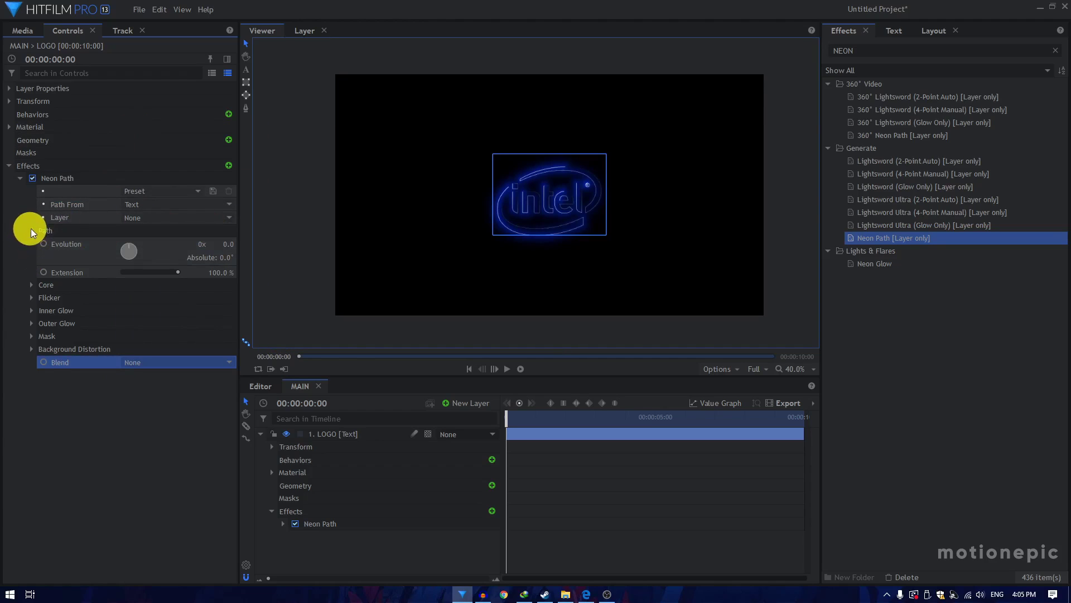
Step: Enable keyframing at 0 seconds for the Neon Path's Start Width, End Width, Evolution and Extension
click(31, 230)
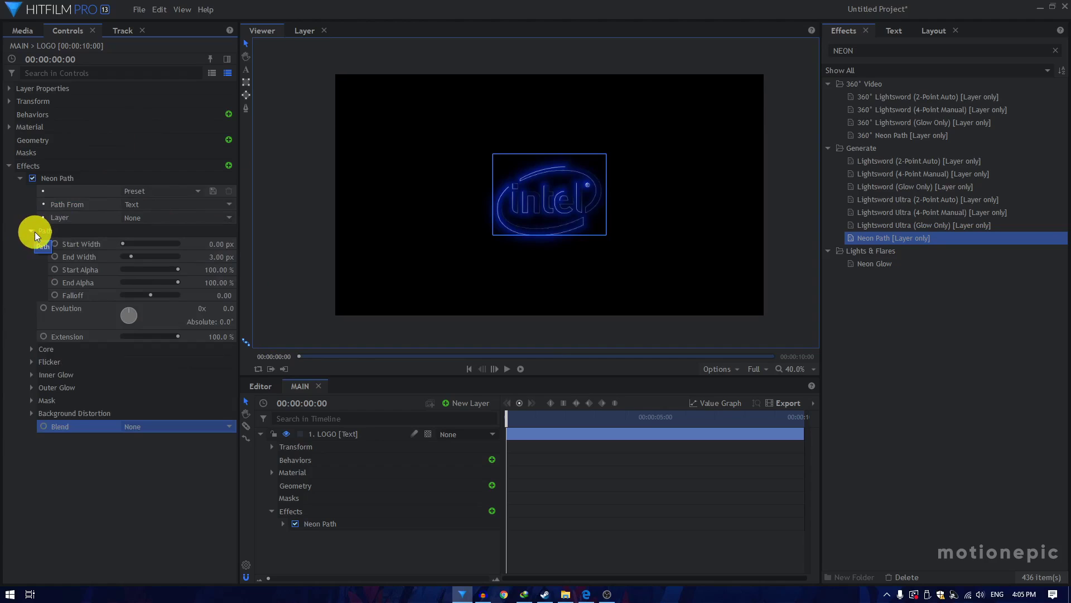
click(32, 349)
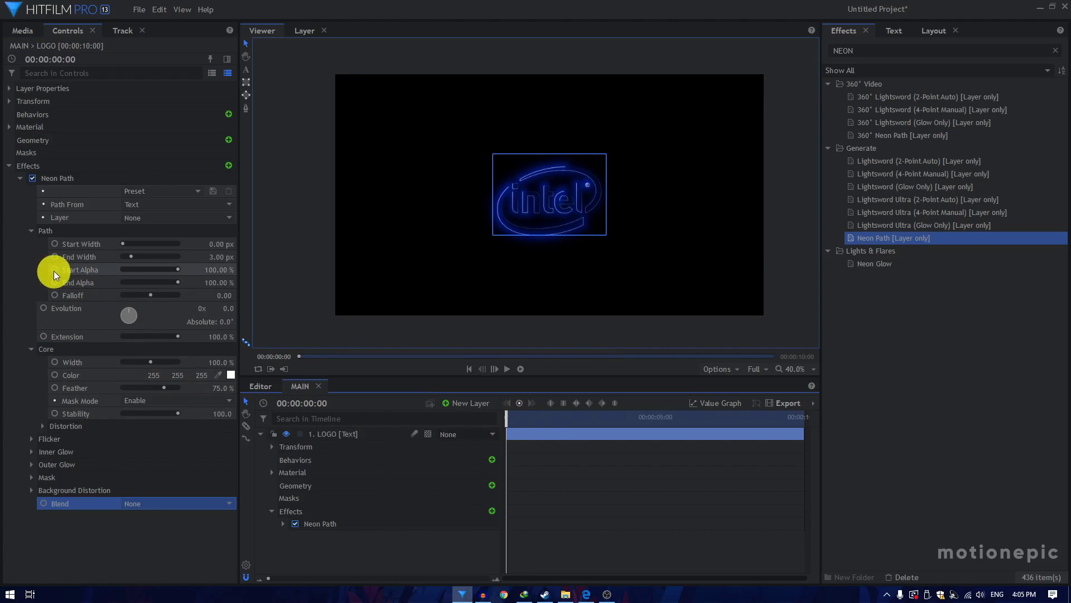
click(55, 245)
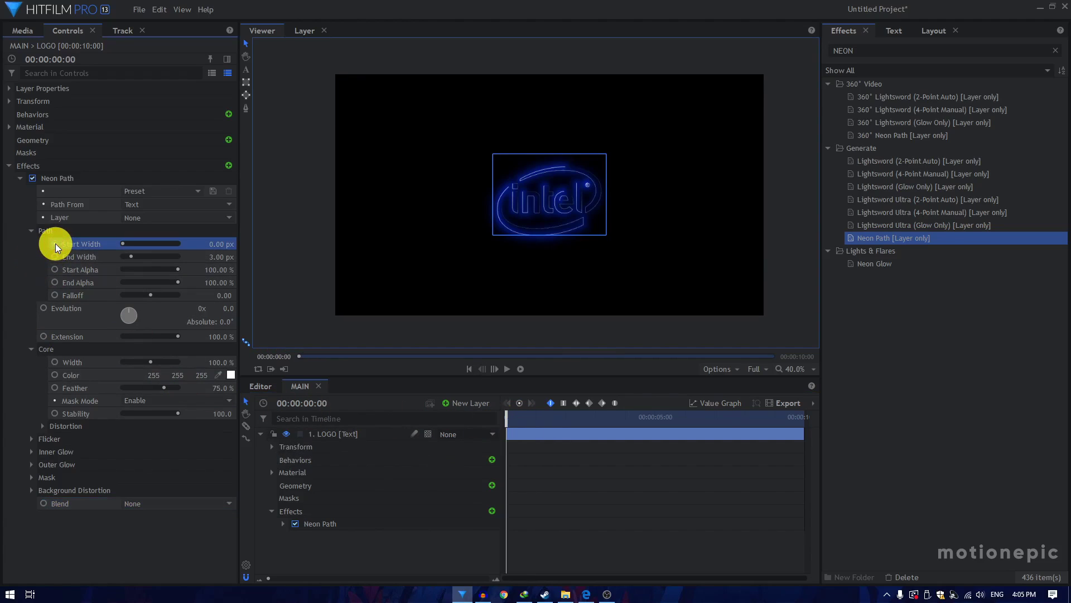
click(55, 257)
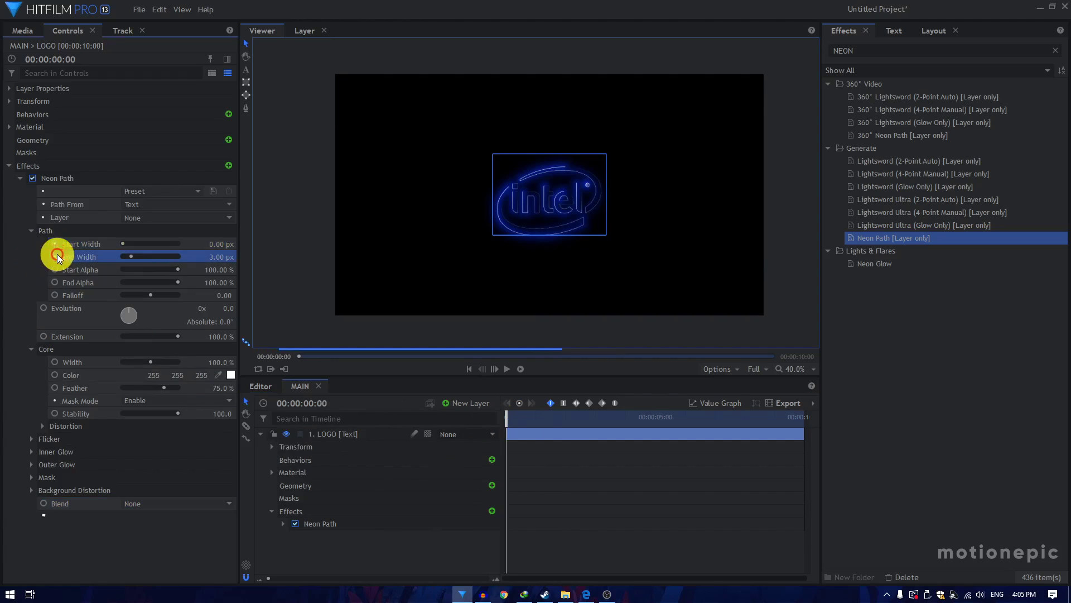
click(44, 308)
click(44, 336)
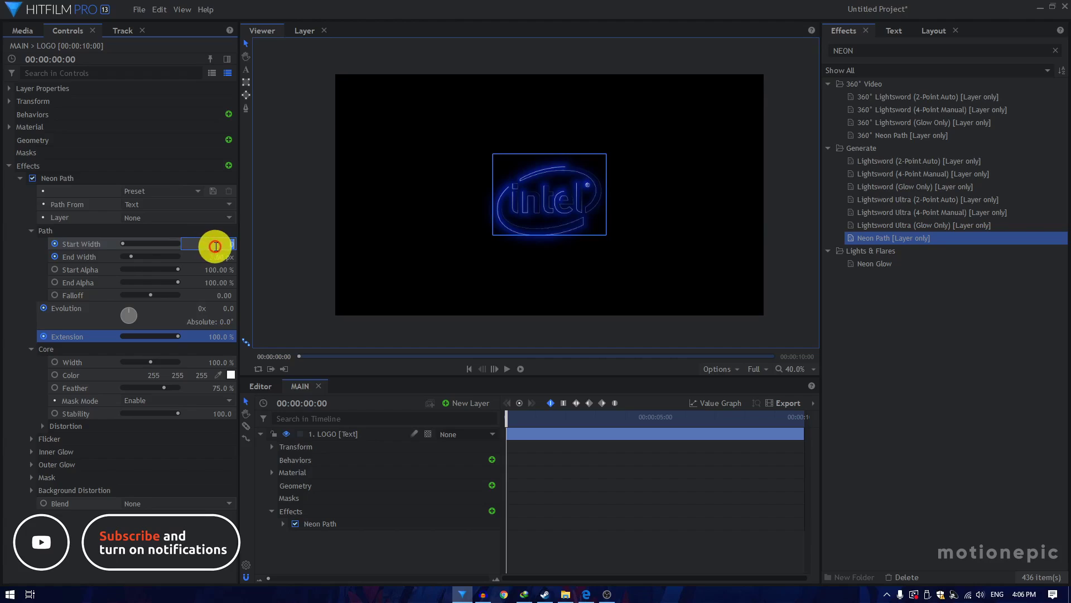
Step: Set the starting keyframe values to Start Width 5 px, End Width 0 px and Extension 0%
click(211, 243)
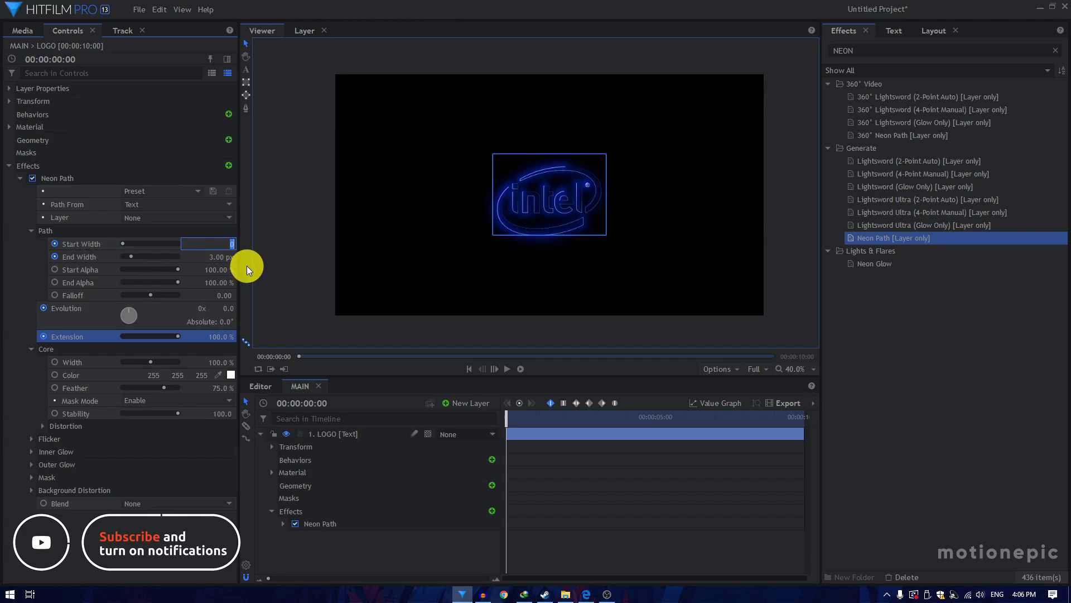
text(5)
click(217, 256)
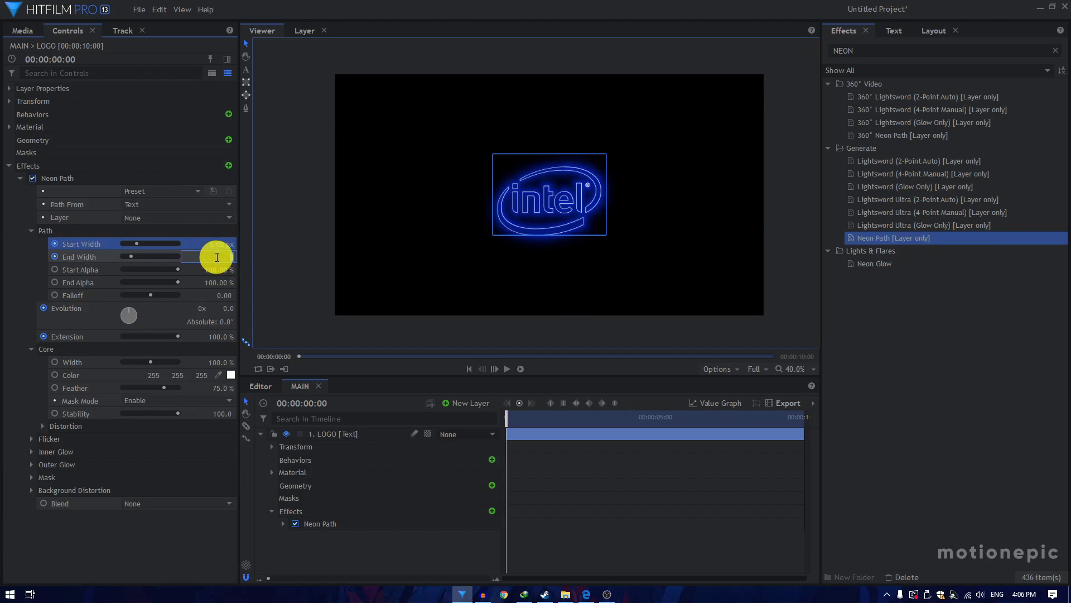
text(0)
key(Return)
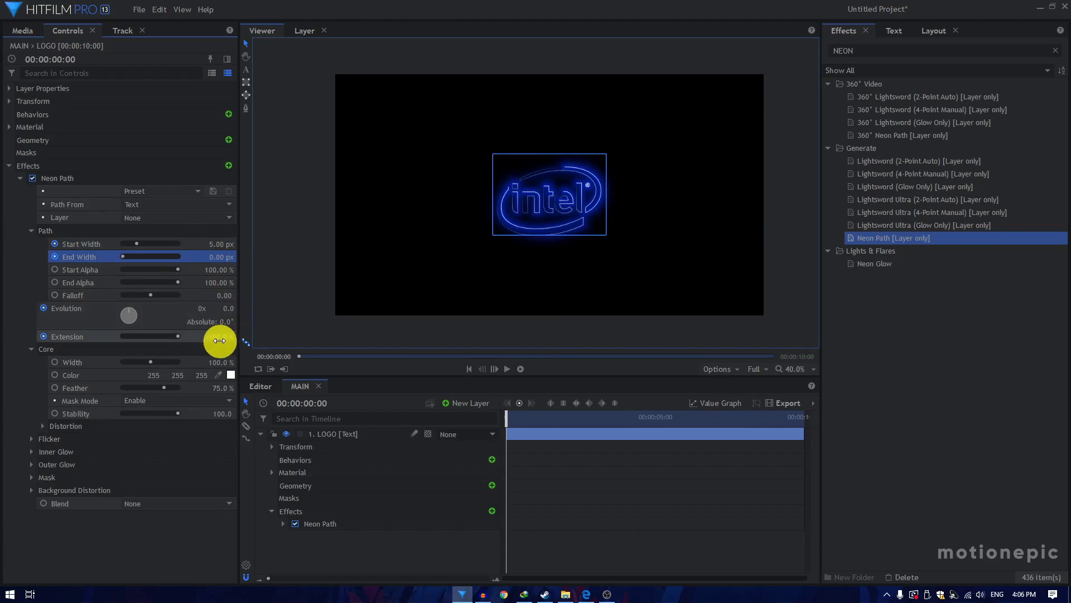
drag(172, 335, 91, 339)
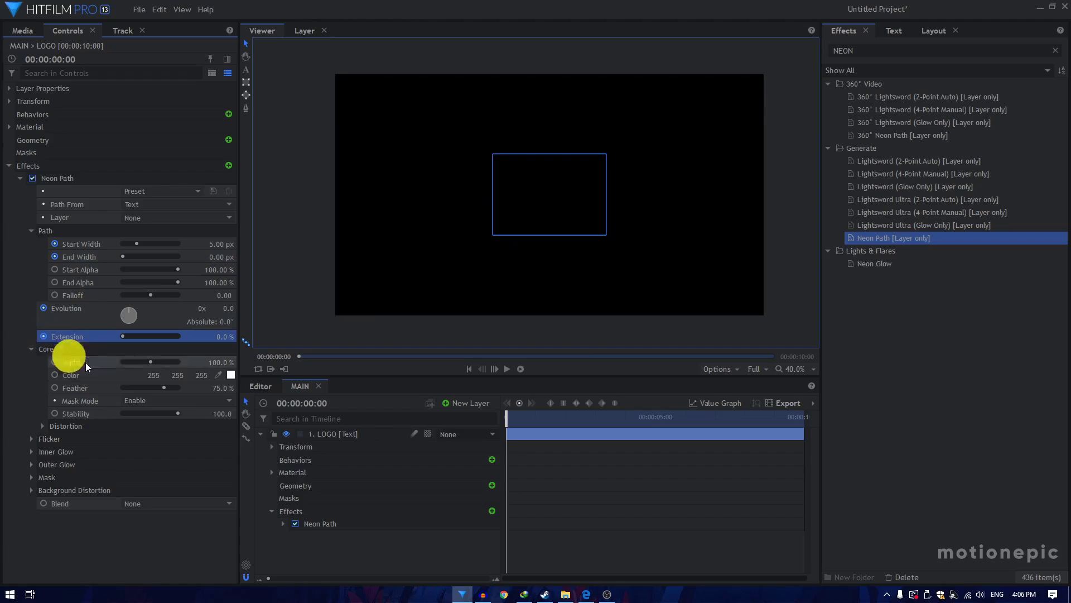
Step: At 2 seconds, keyframe Start Width and End Width at 10 px and Extension at 100%
drag(555, 423, 566, 424)
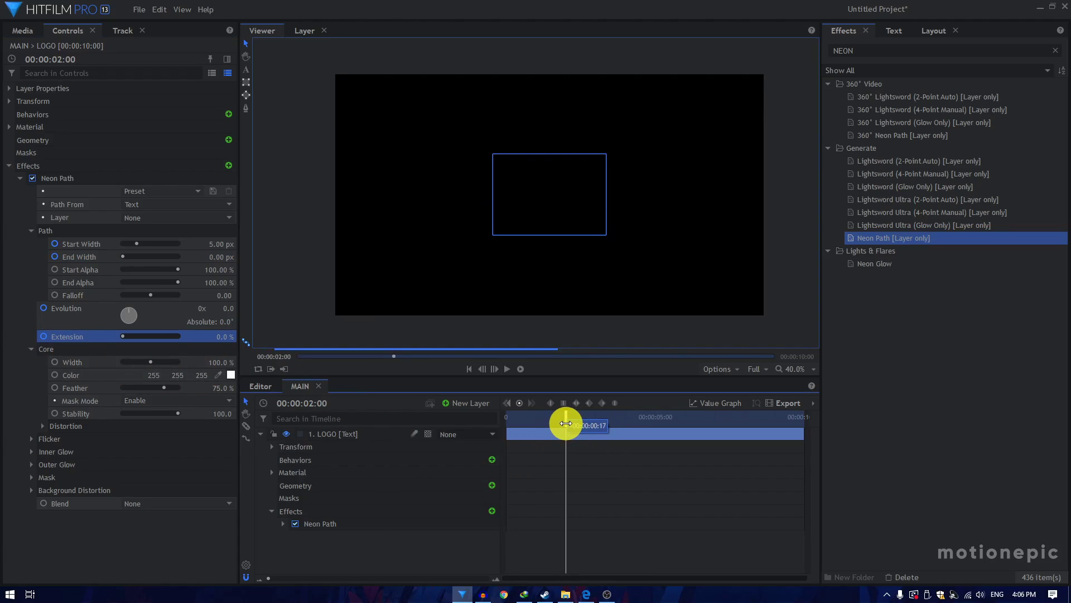
click(218, 242)
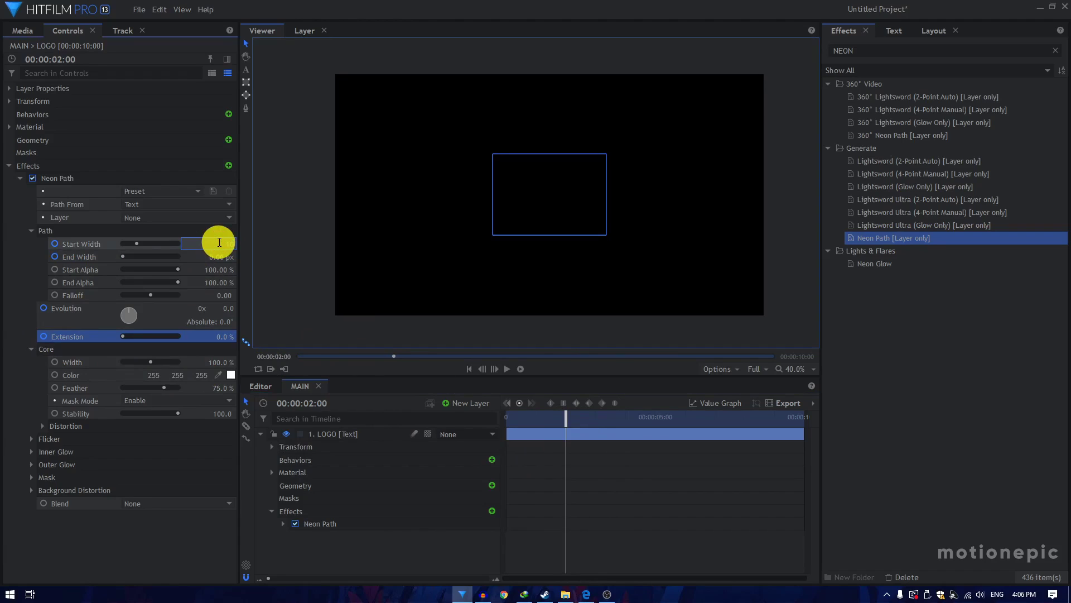
key(Return)
click(220, 255)
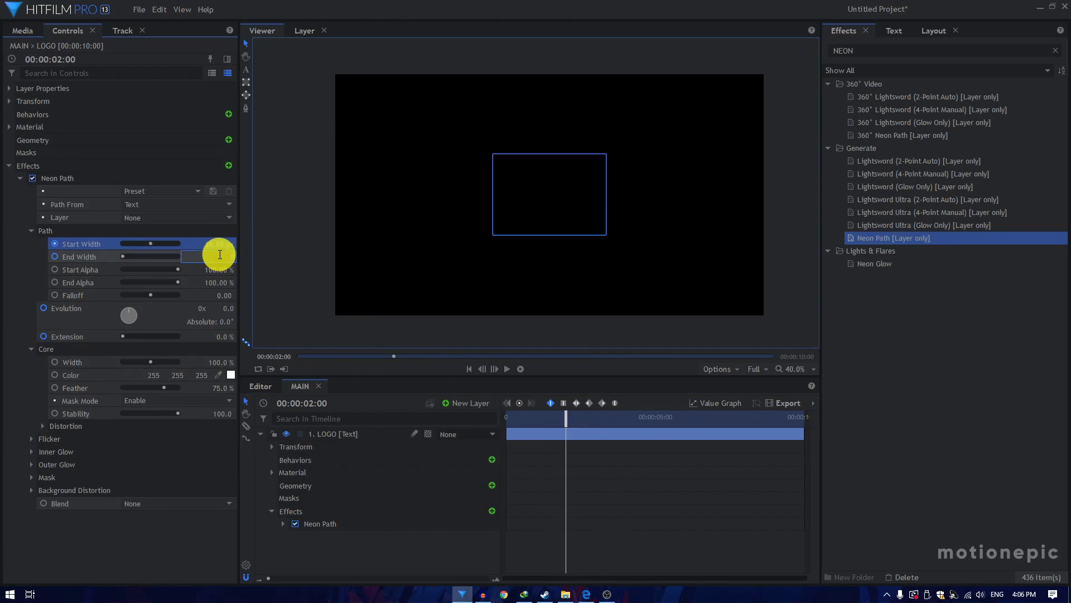
text(10)
key(Return)
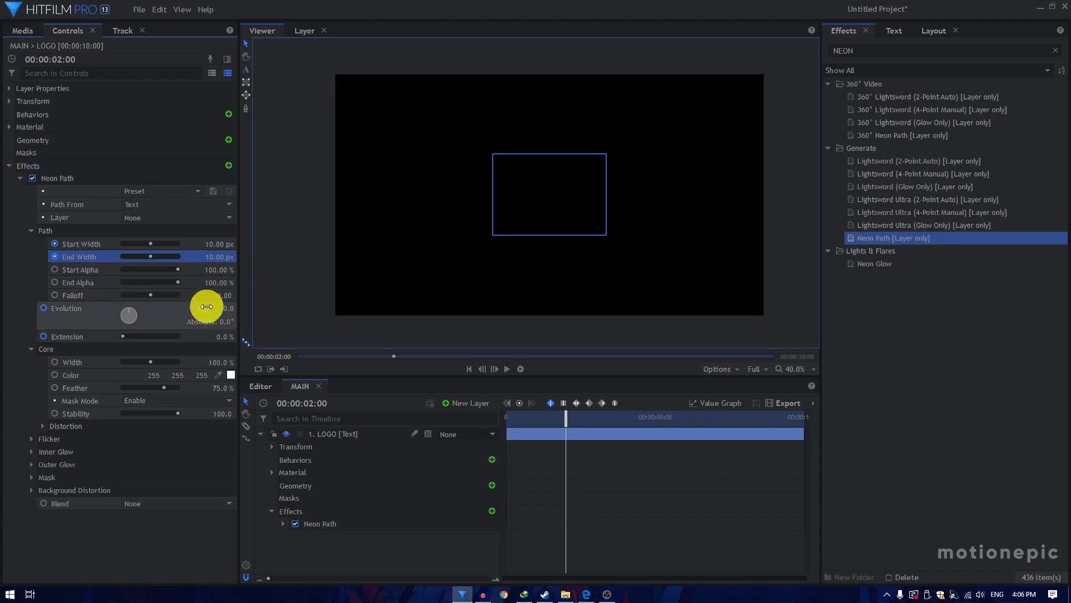
drag(158, 335, 251, 347)
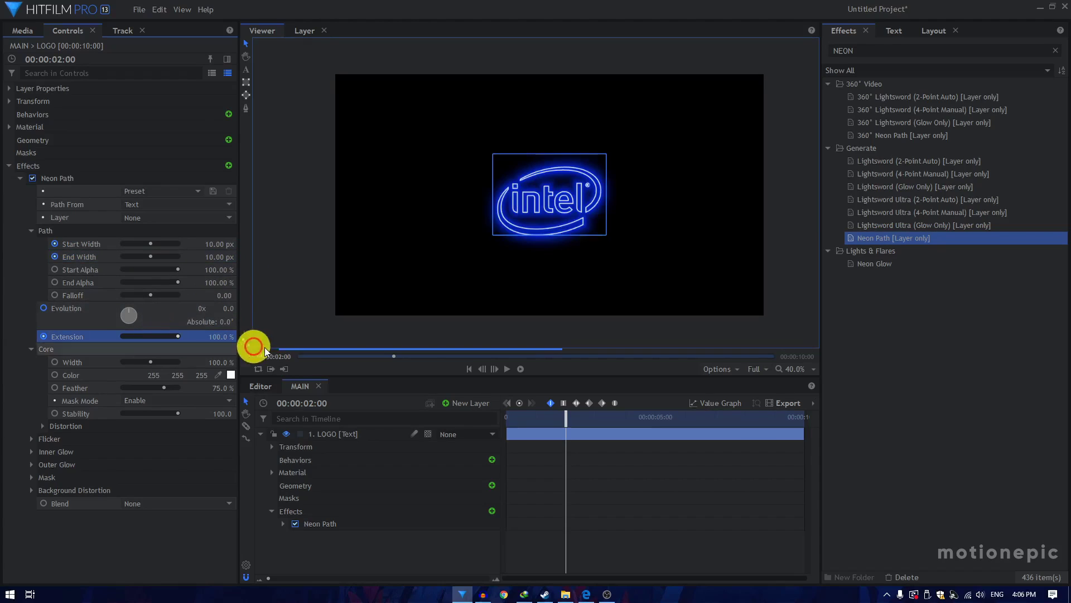
Step: Play back the neon path's draw-on animation from the start of the composite
drag(522, 421, 434, 402)
key(space)
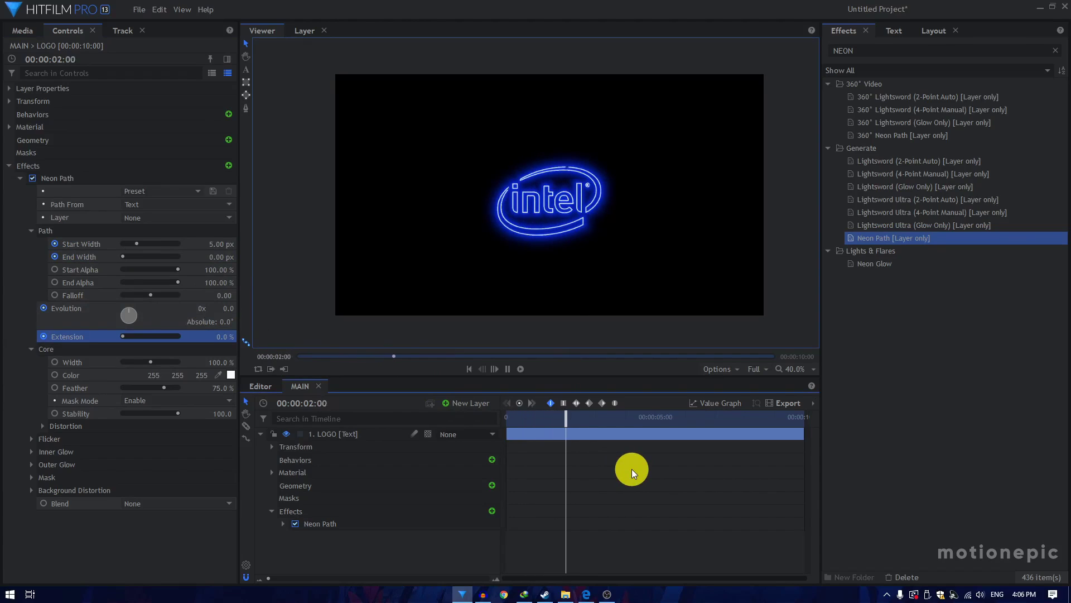
click(349, 403)
key(space)
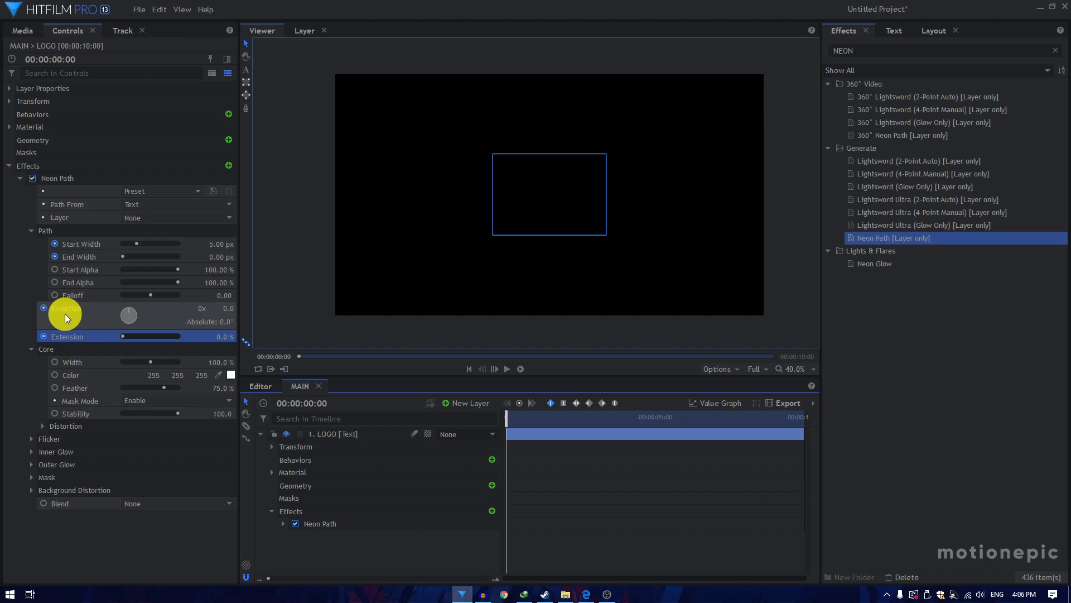
Step: Keyframe the Neon Path's Evolution at 2 full revolutions at the 2-second mark
click(80, 310)
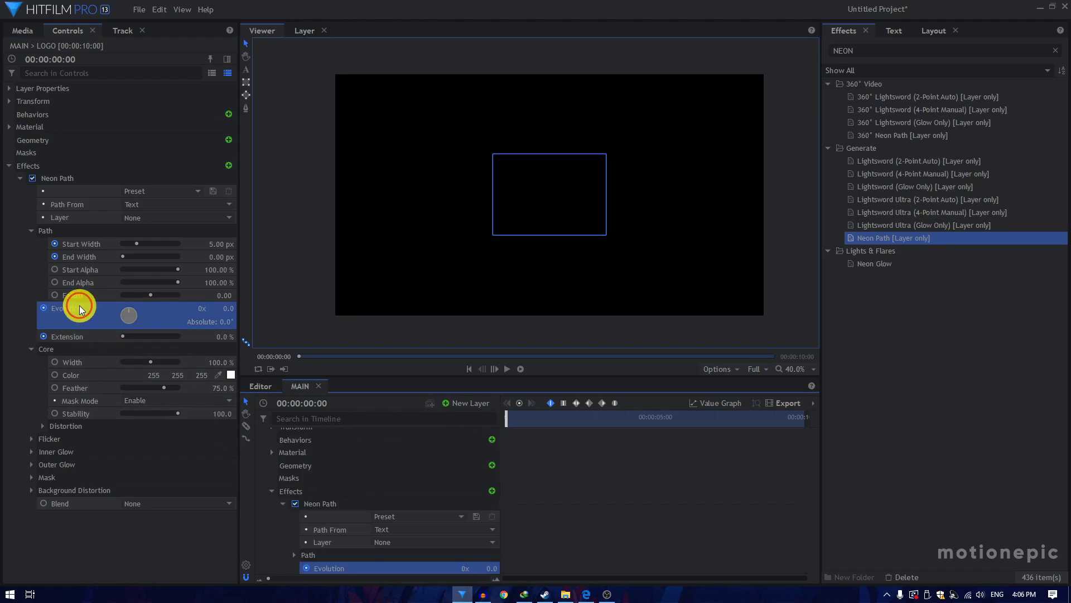
scroll(491, 471, down, 3)
click(566, 417)
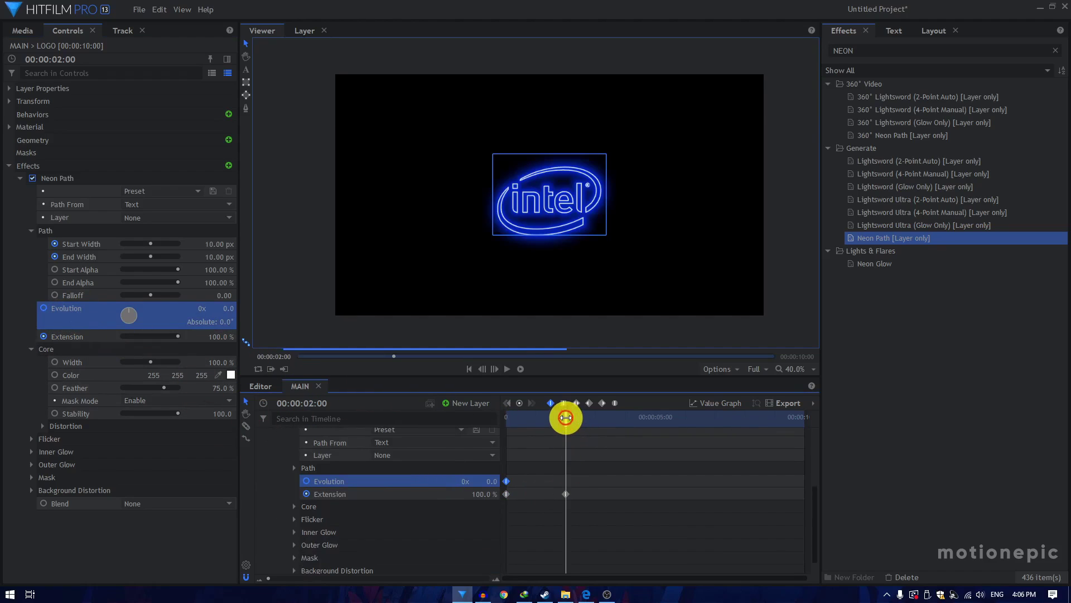
click(199, 308)
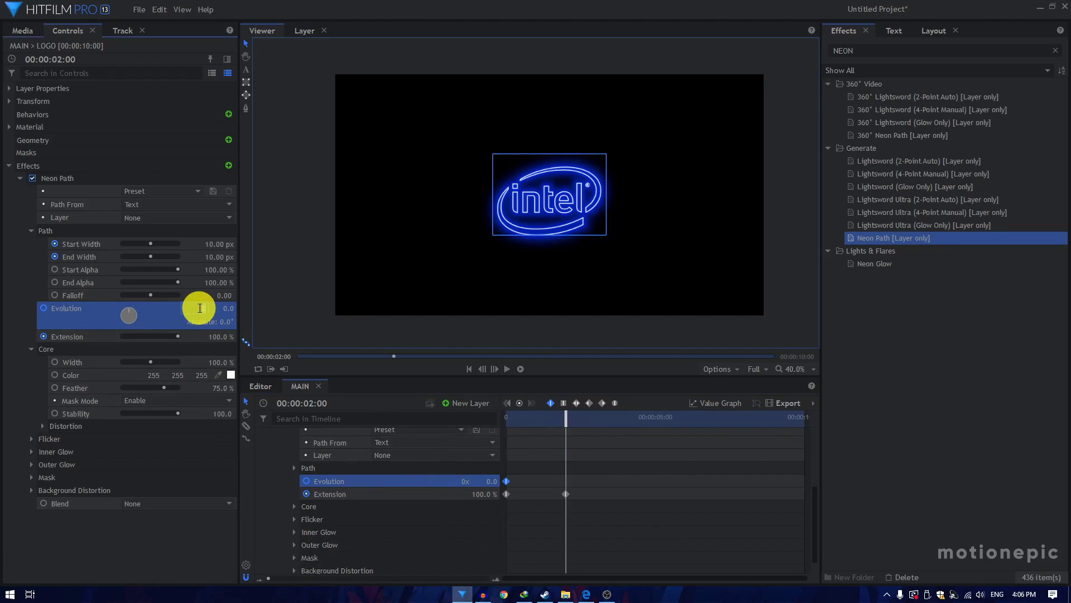
Step: Preview the logo animation from the beginning with the Evolution keyframes and stop after the reveal
key(Home)
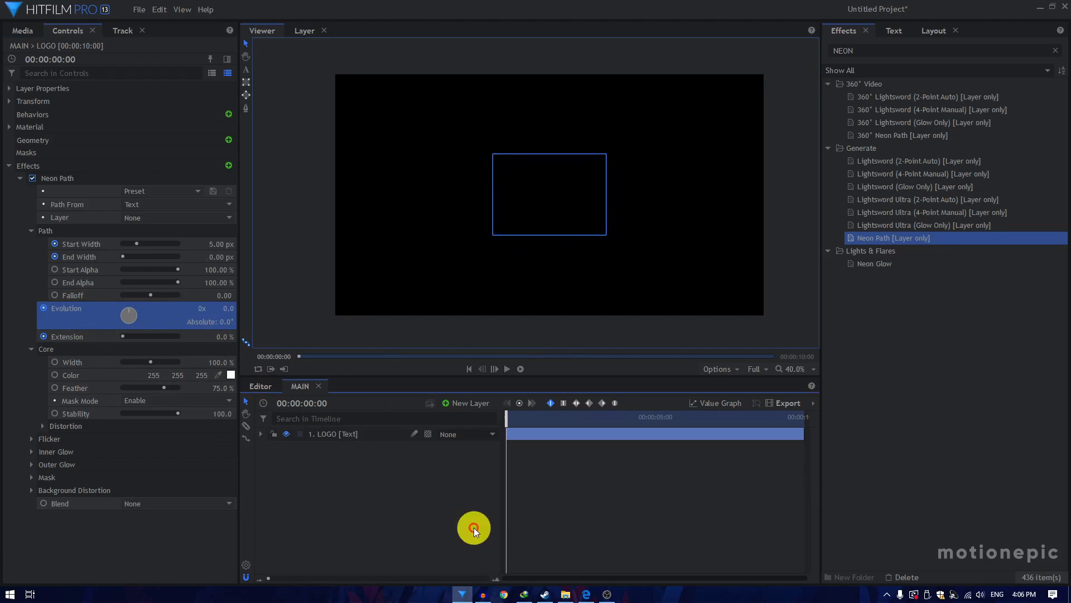
click(588, 494)
key(space)
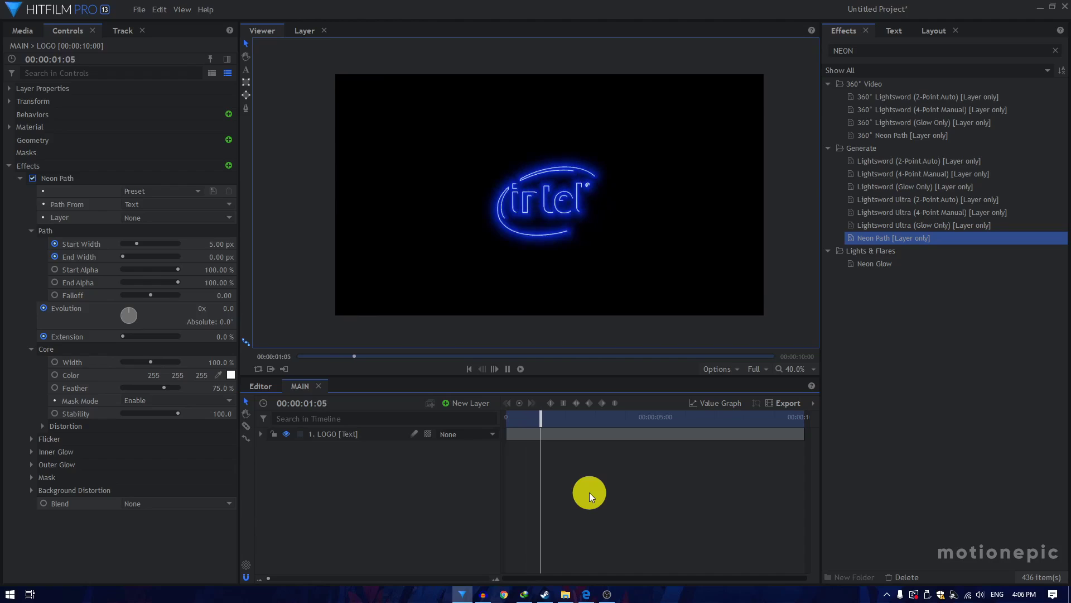
key(space)
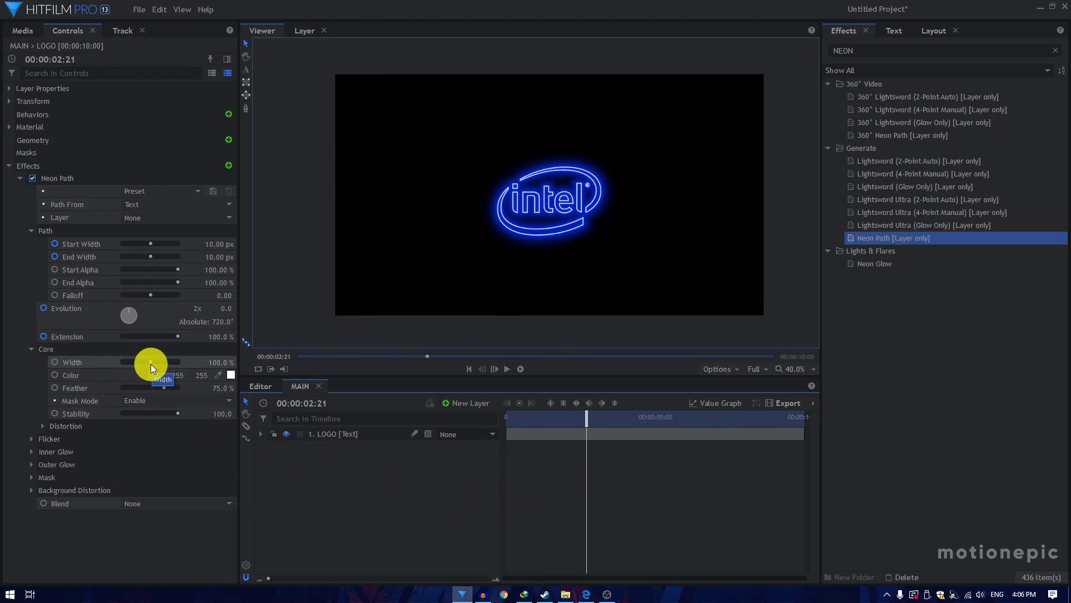
Step: Try a slightly different Core Width, undo it, and set the Core's Feather to 0%
mouse_move(151, 364)
mouse_down()
mouse_move(187, 365)
mouse_move(126, 360)
mouse_move(155, 362)
mouse_up()
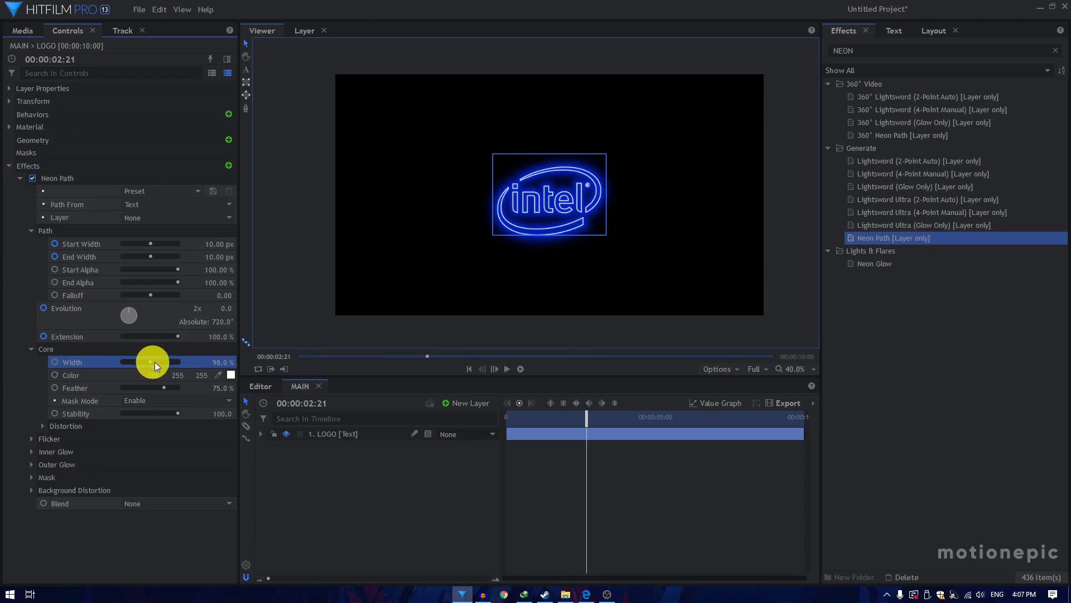
key(ctrl+z)
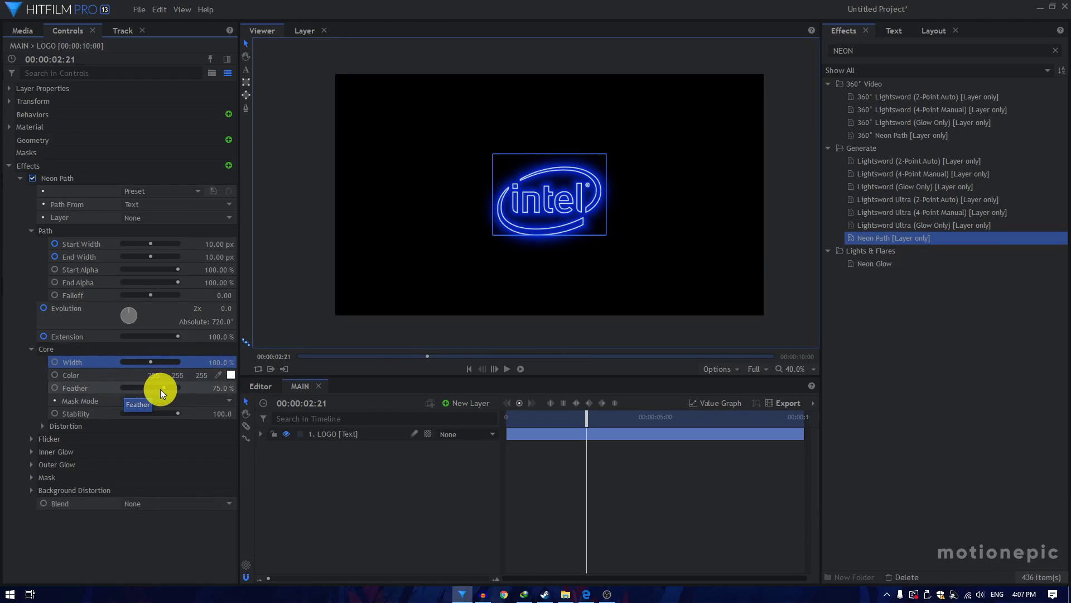
drag(160, 390, 7, 375)
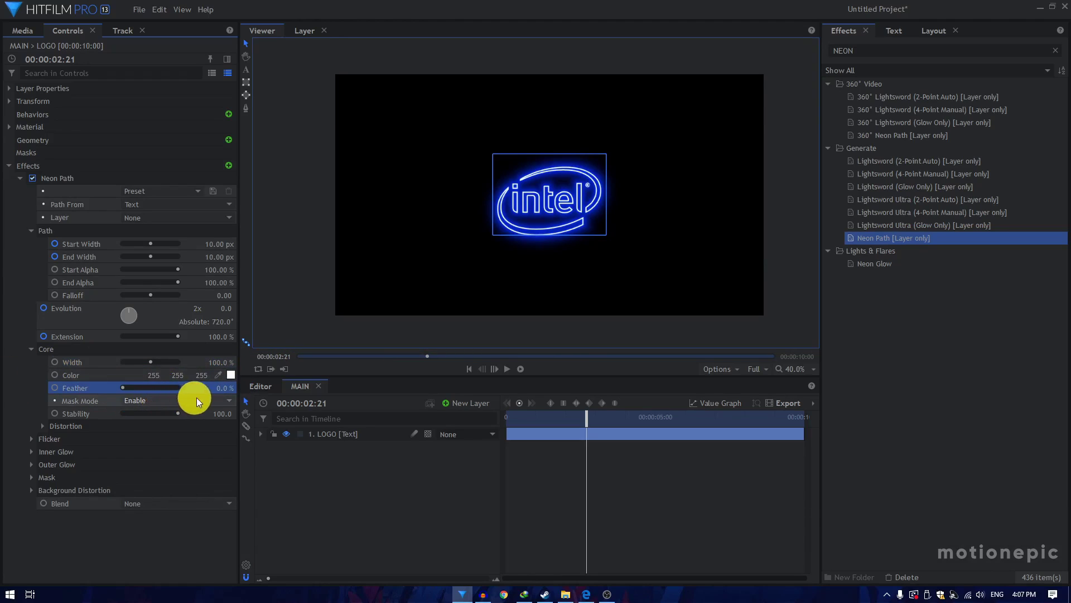
Step: Set the Core's distortion type to Energy with a Distortion amount of 21 px
click(43, 426)
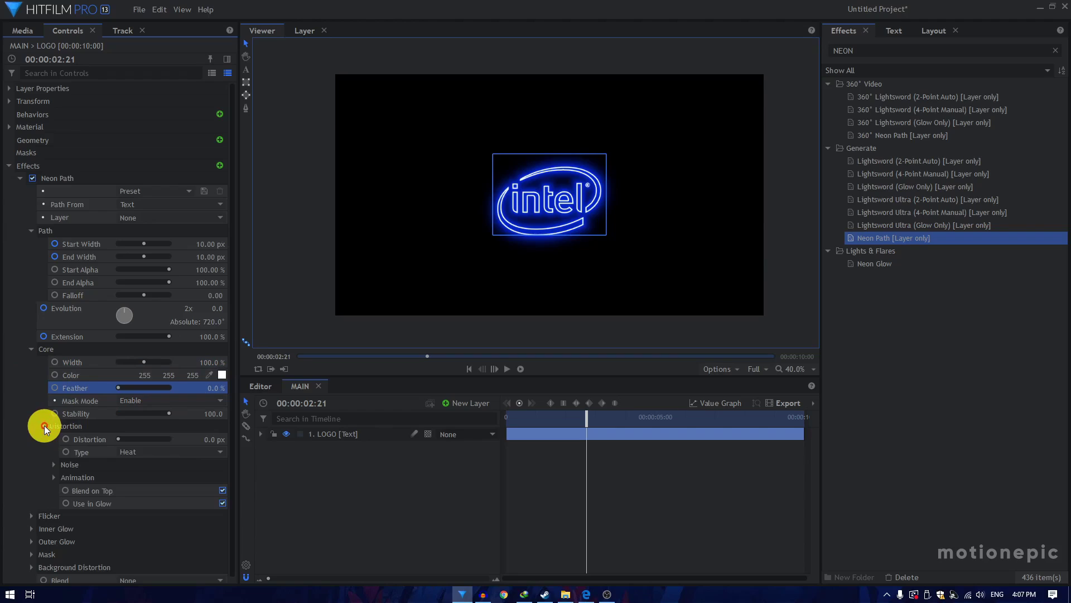
click(122, 437)
drag(122, 436, 126, 437)
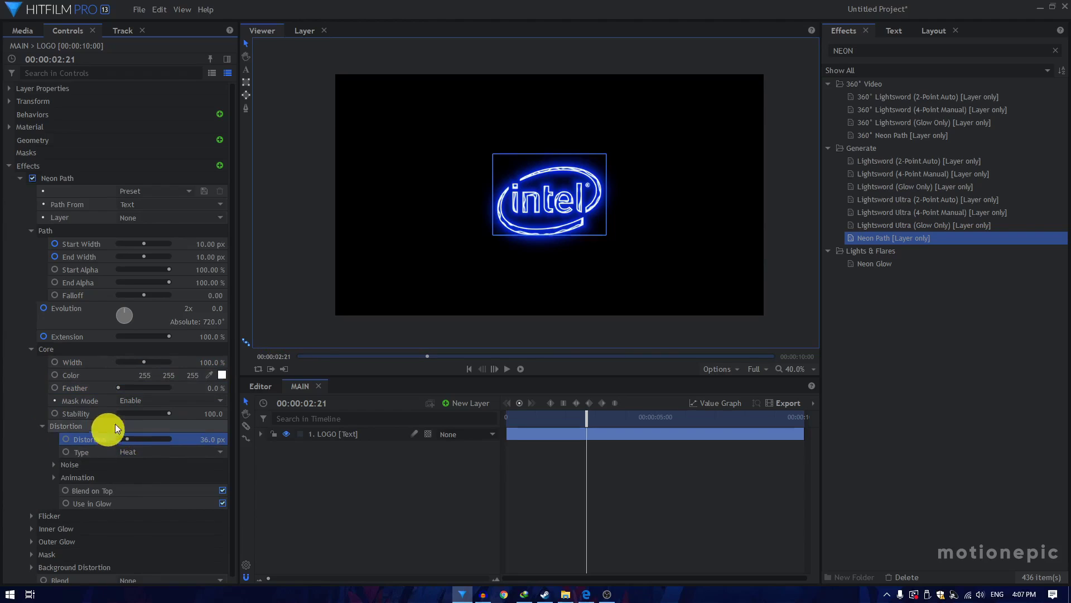
scroll(532, 208, up, 5)
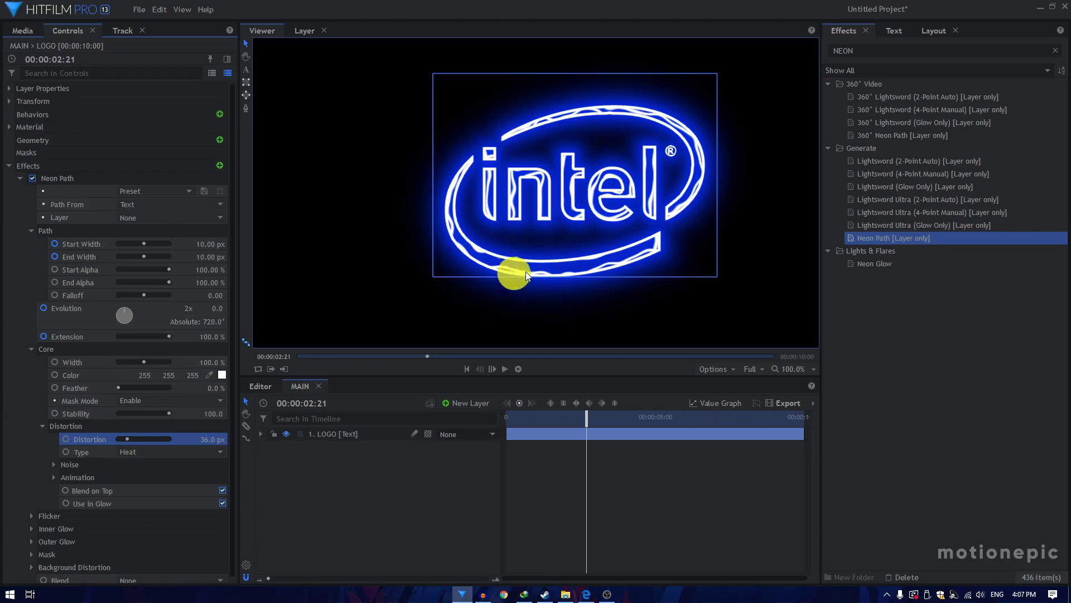
click(151, 452)
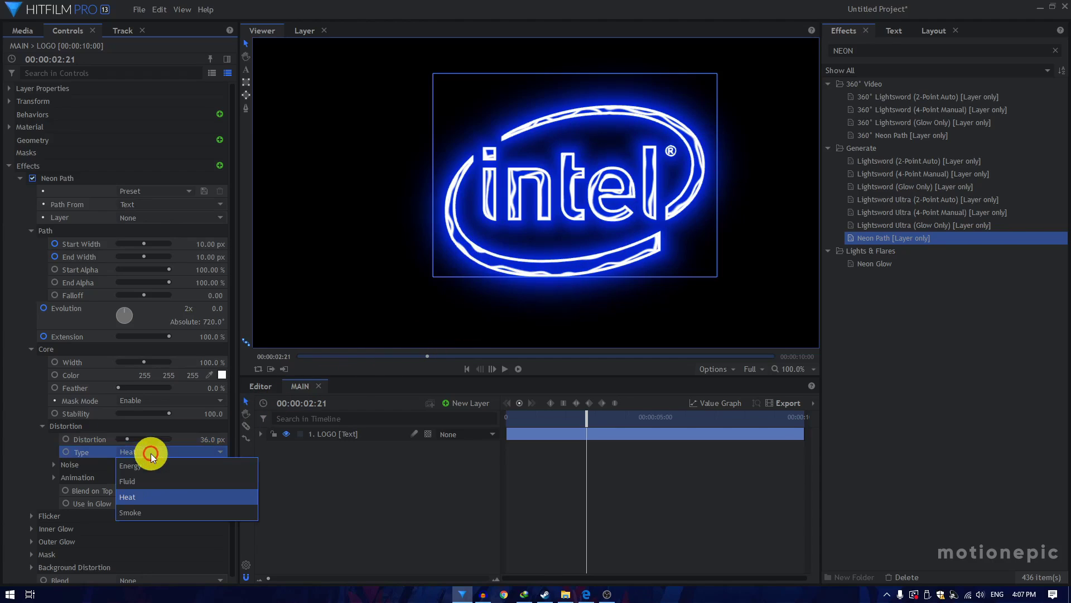
click(129, 466)
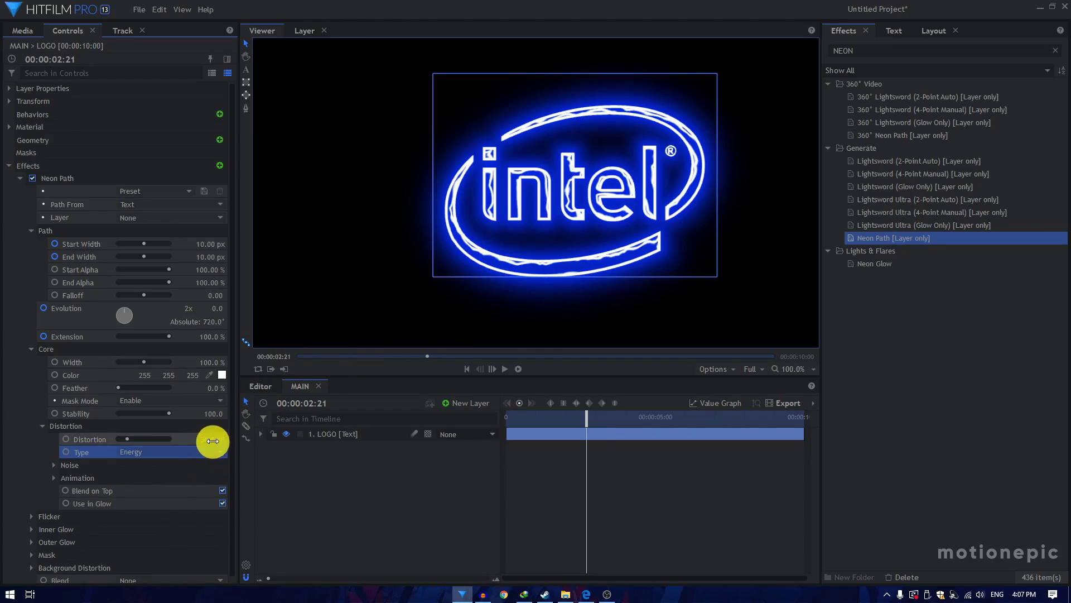
drag(213, 441, 212, 440)
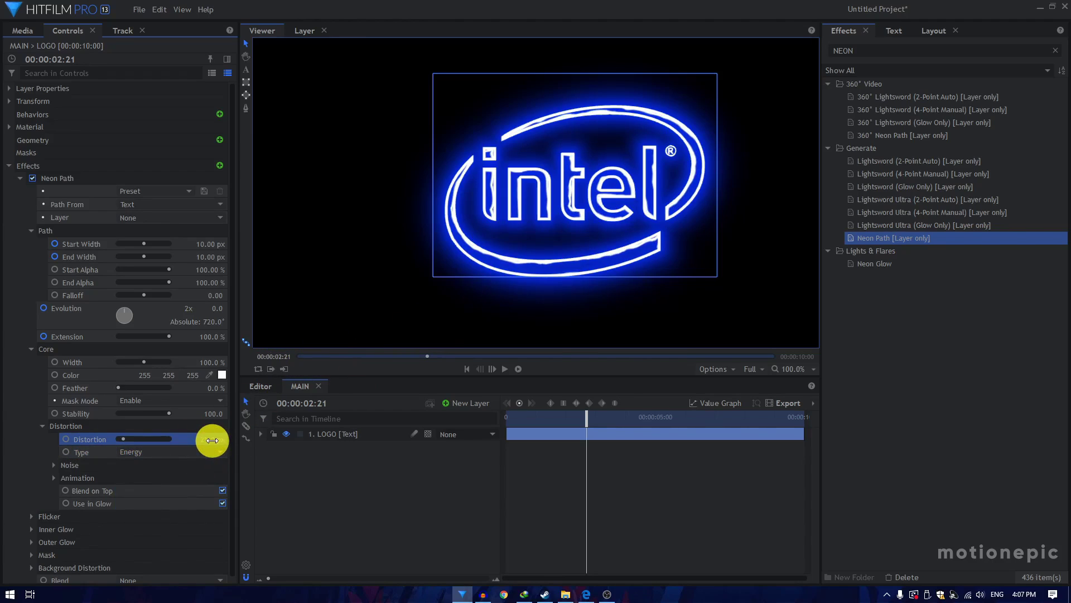
Step: Set the core distortion's Noise Scale to 37 px and Bias to 0.60, and collapse the Core settings
click(58, 465)
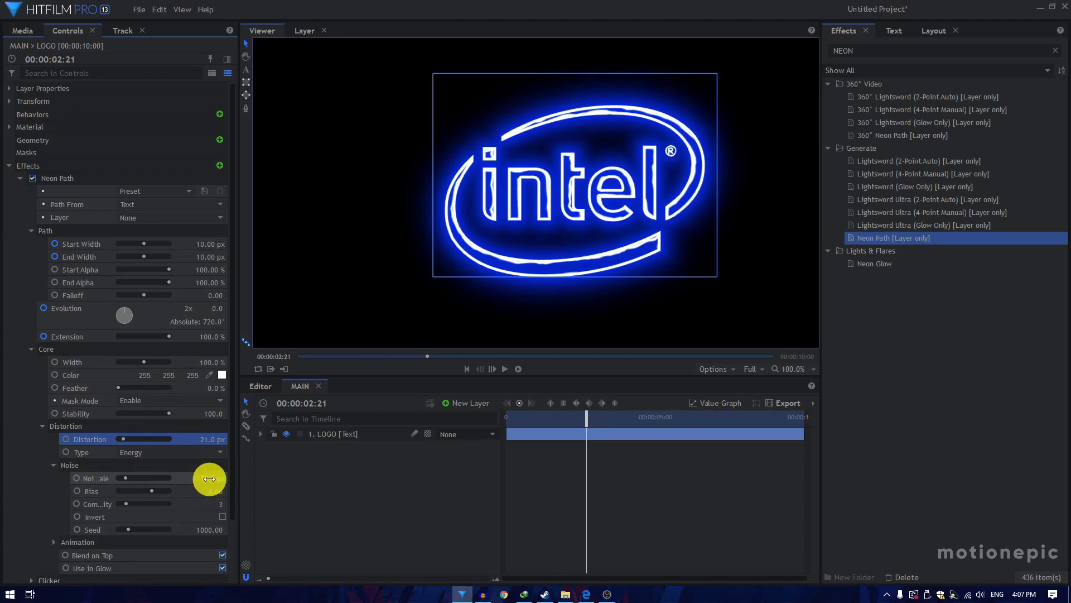
drag(207, 480, 209, 479)
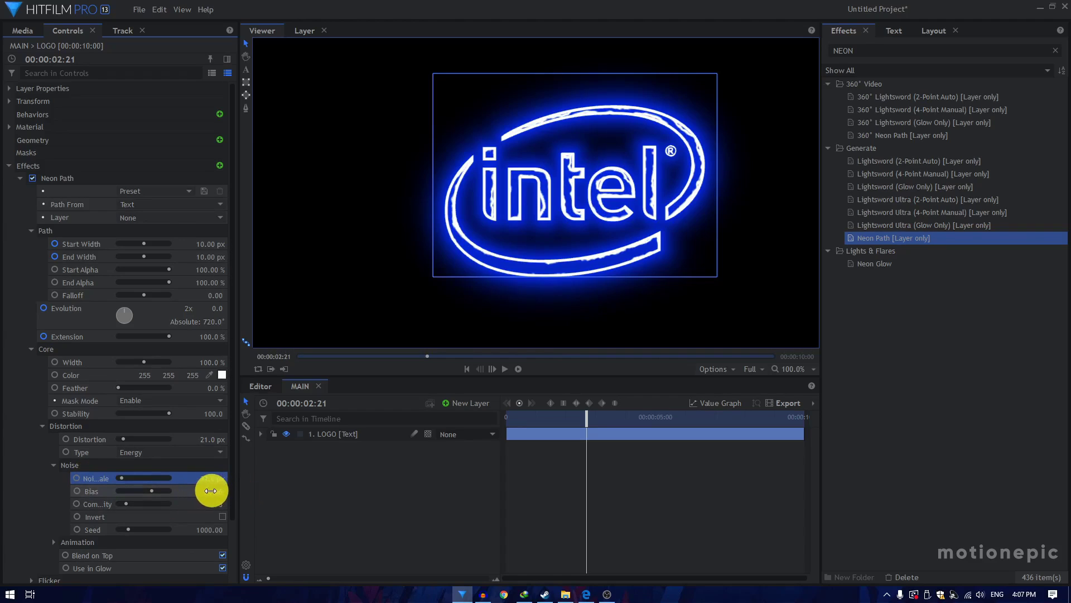
drag(212, 491, 211, 490)
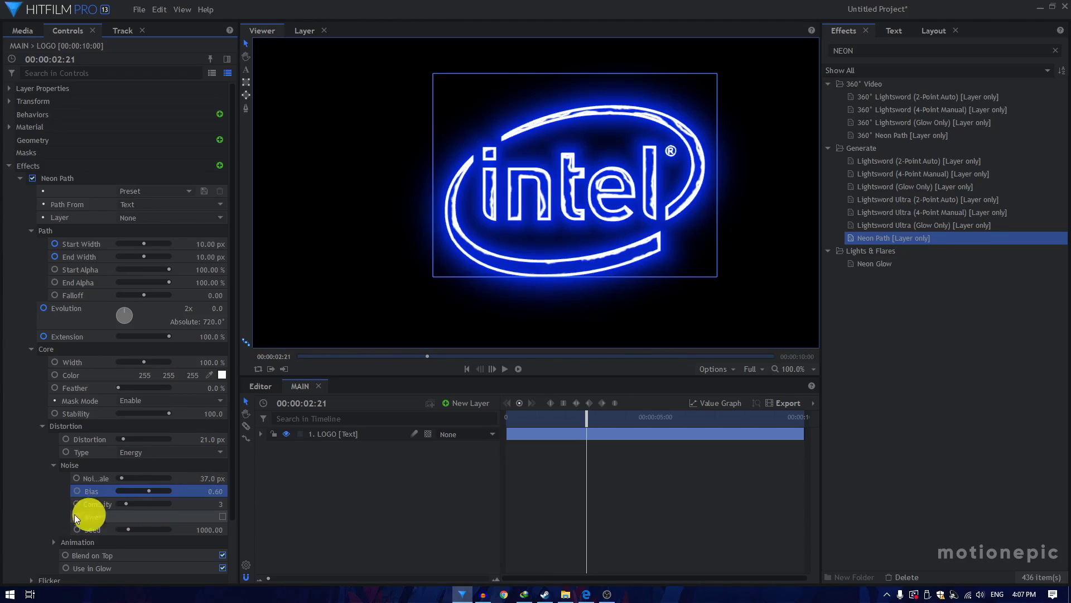
click(42, 426)
click(30, 349)
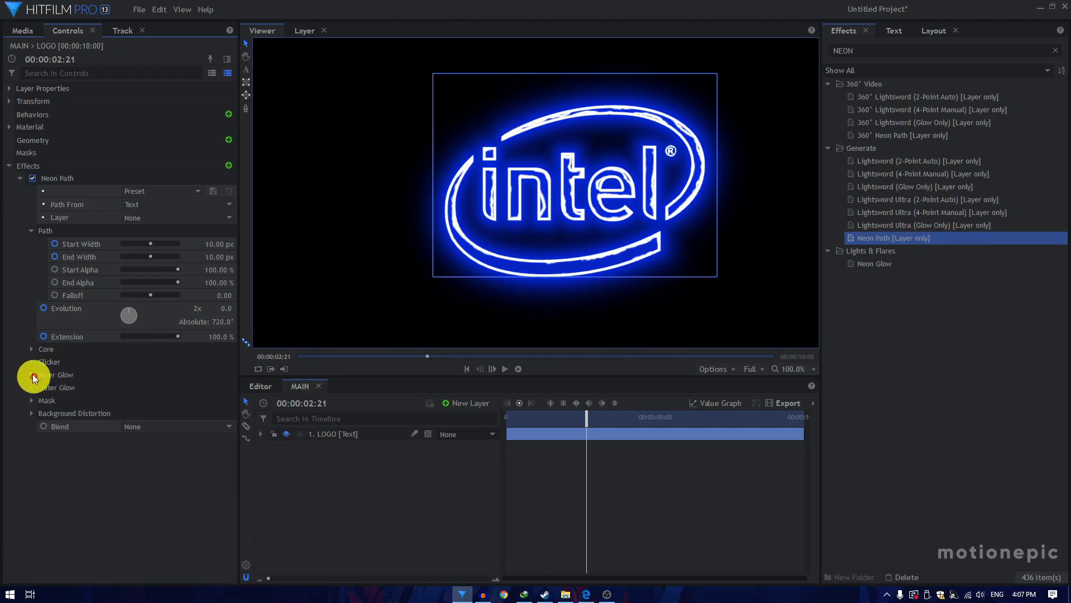
Step: Try a Neon Path Flicker Amount of 49%, previewing it from the start of the timeline, and revert it
click(32, 362)
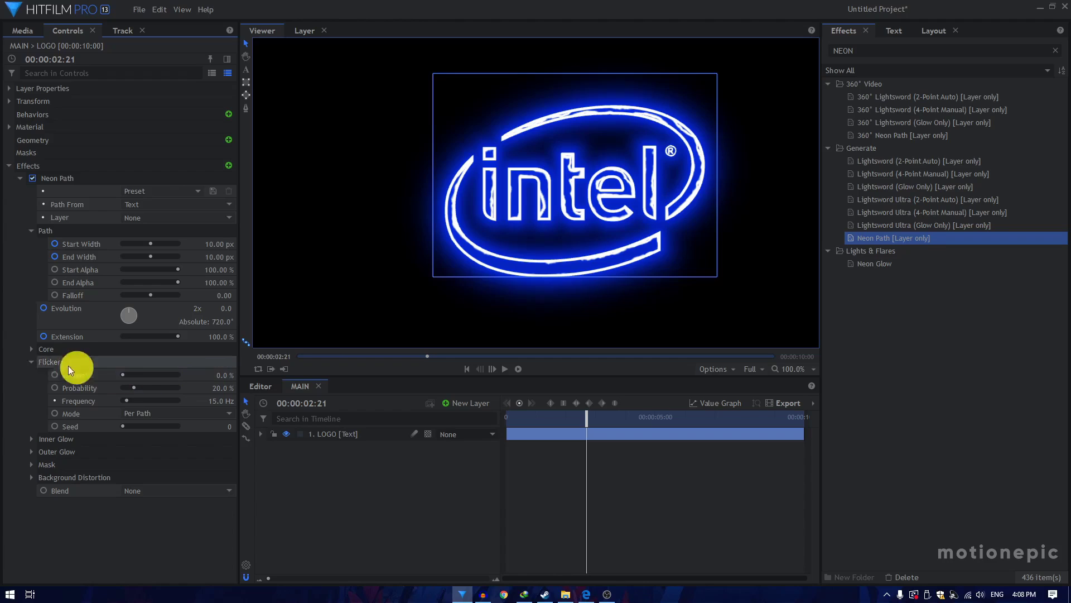
drag(124, 375, 148, 375)
drag(519, 417, 430, 419)
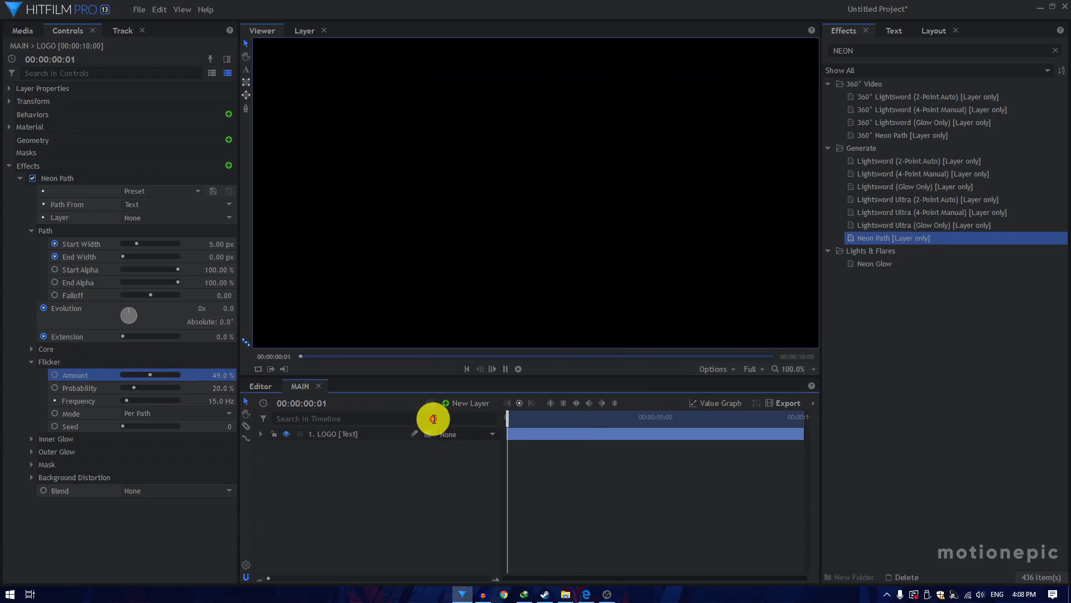
key(space)
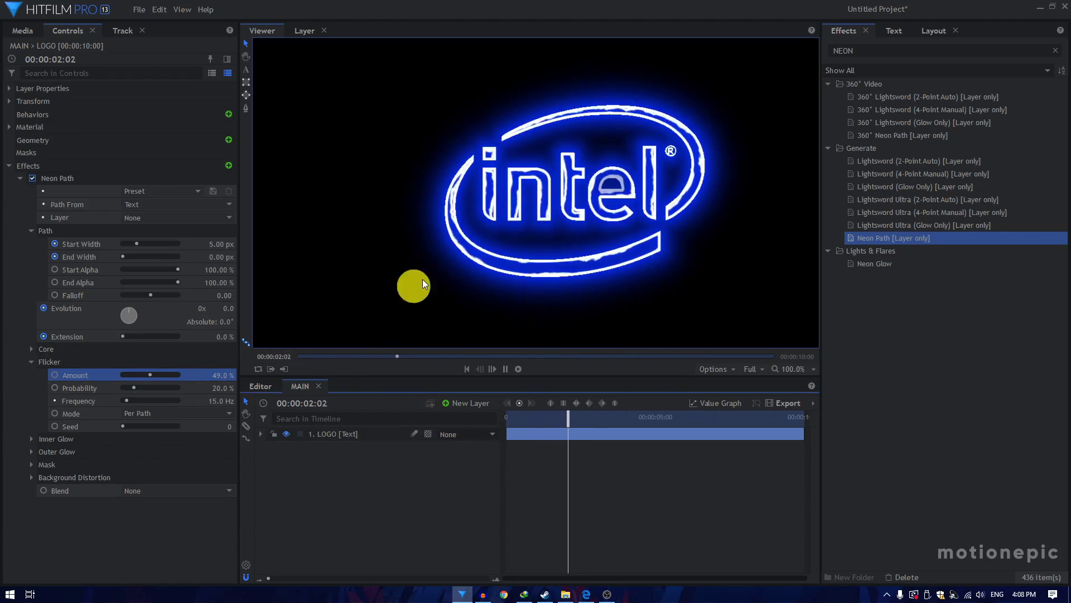
key(space)
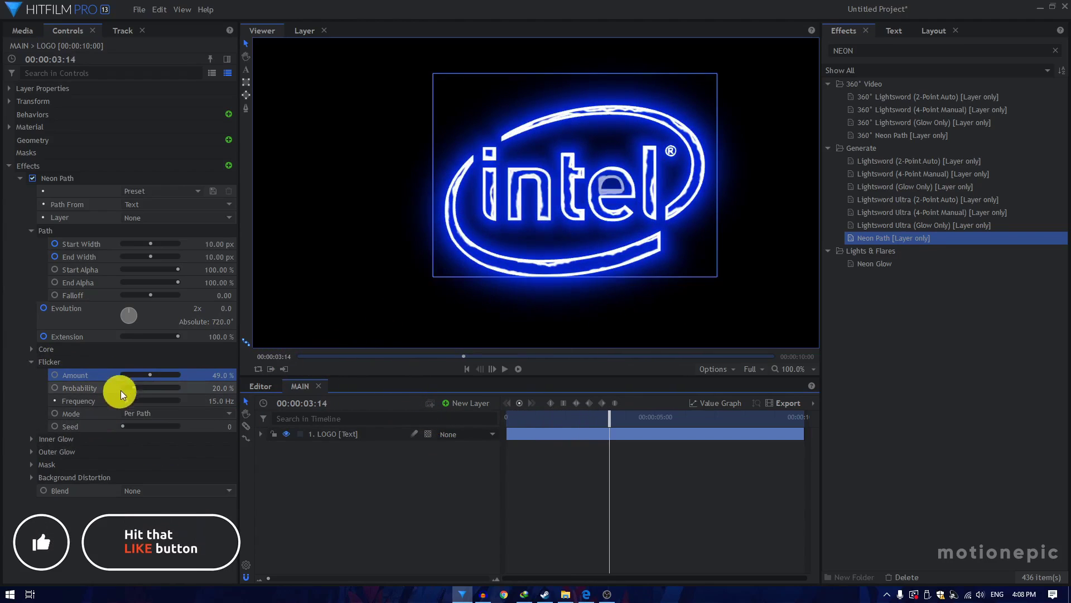
drag(148, 374, 52, 370)
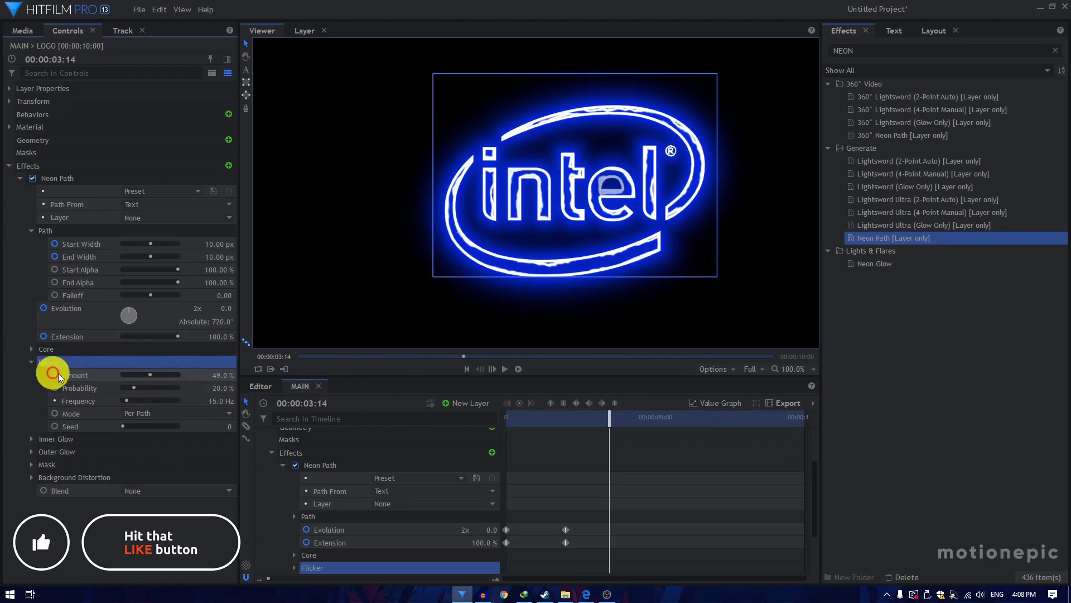
click(32, 363)
Step: Set the Inner Glow's Width to 28 px and try an orange glow color (248, 136, 0)
click(31, 376)
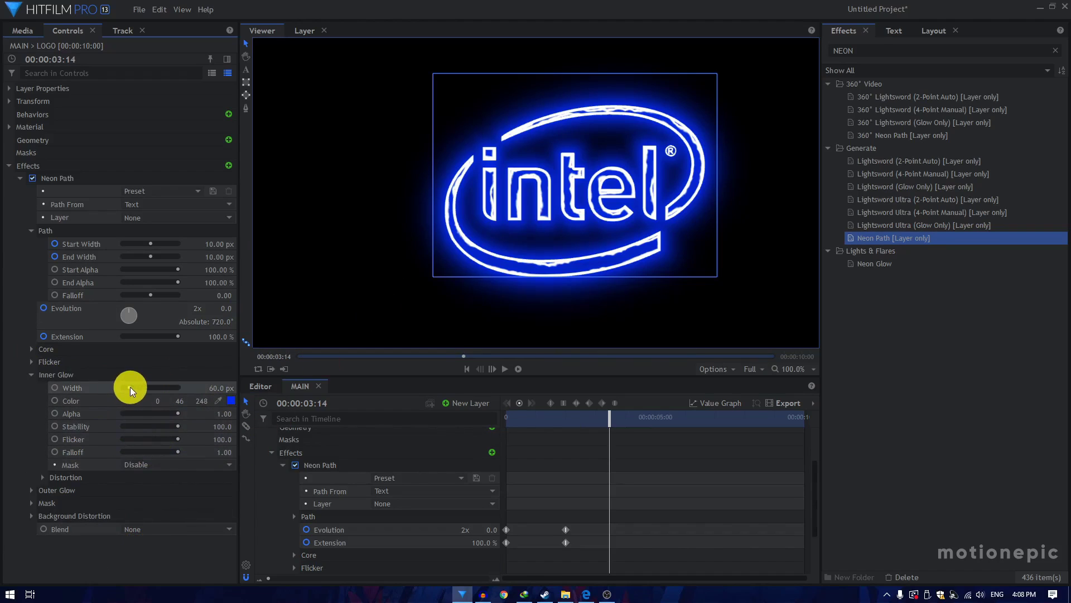
drag(129, 387, 125, 387)
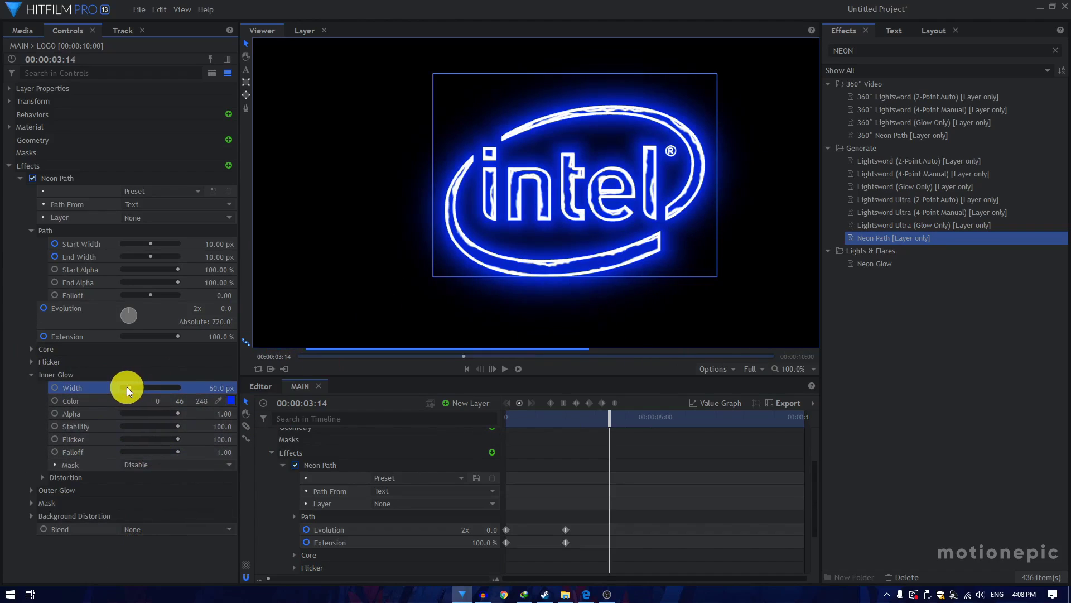
click(231, 401)
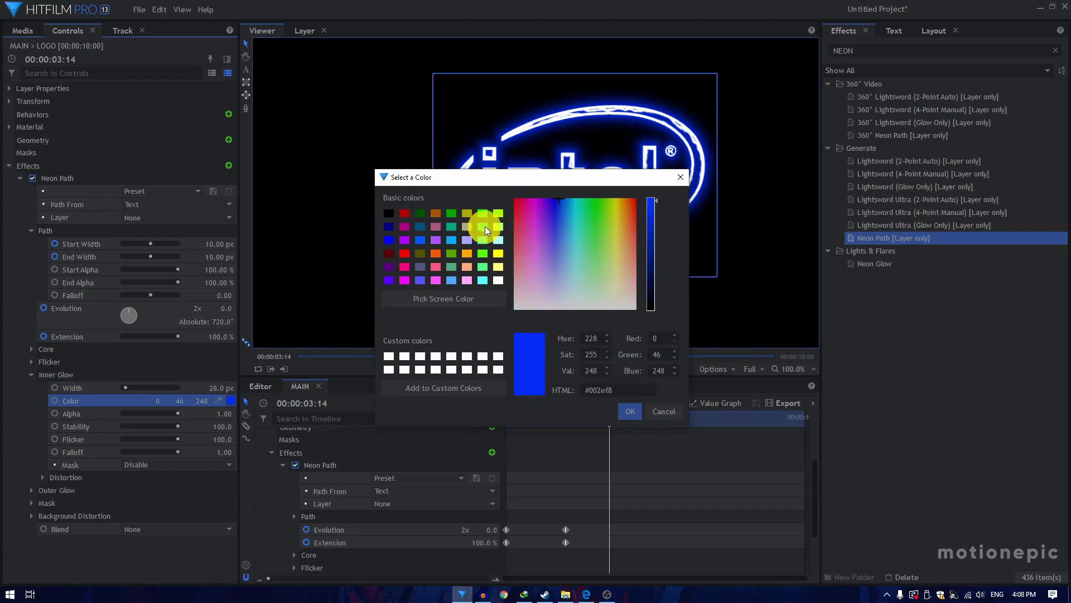
click(625, 199)
click(630, 411)
scroll(634, 204, down, 3)
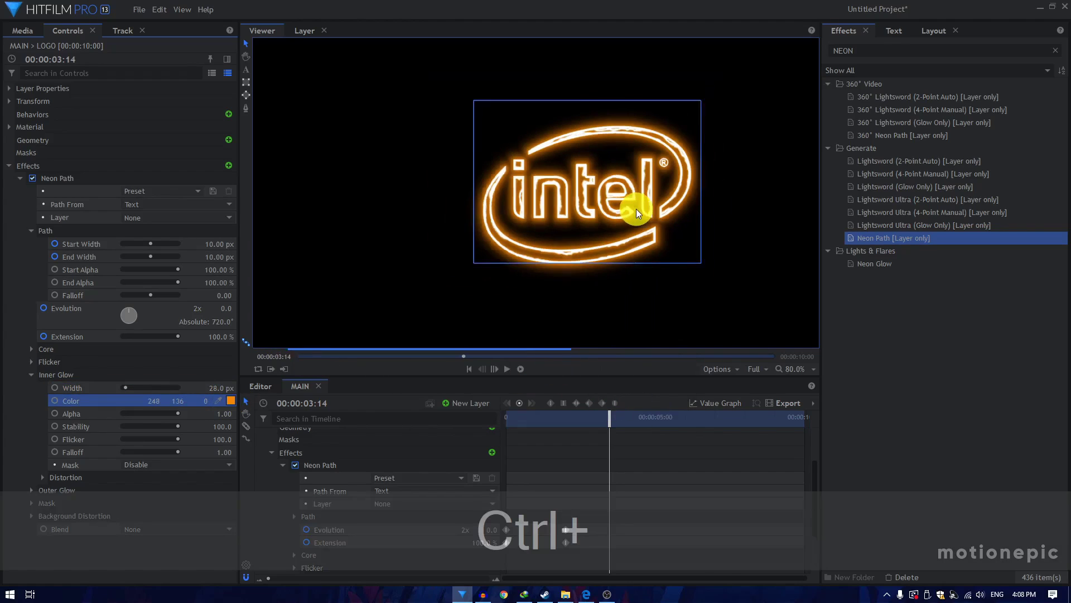
Step: Set the Inner Glow's color to light lavender (170, 170, 255), its Width to 21 px and its Falloff to 2.00
click(231, 401)
click(467, 240)
click(630, 411)
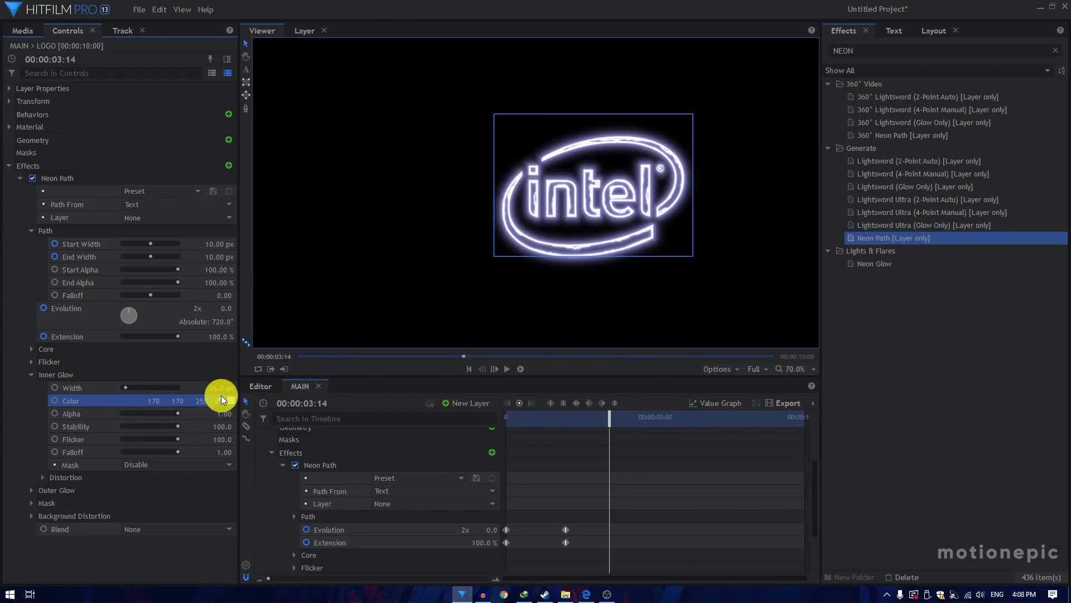
drag(220, 396, 223, 447)
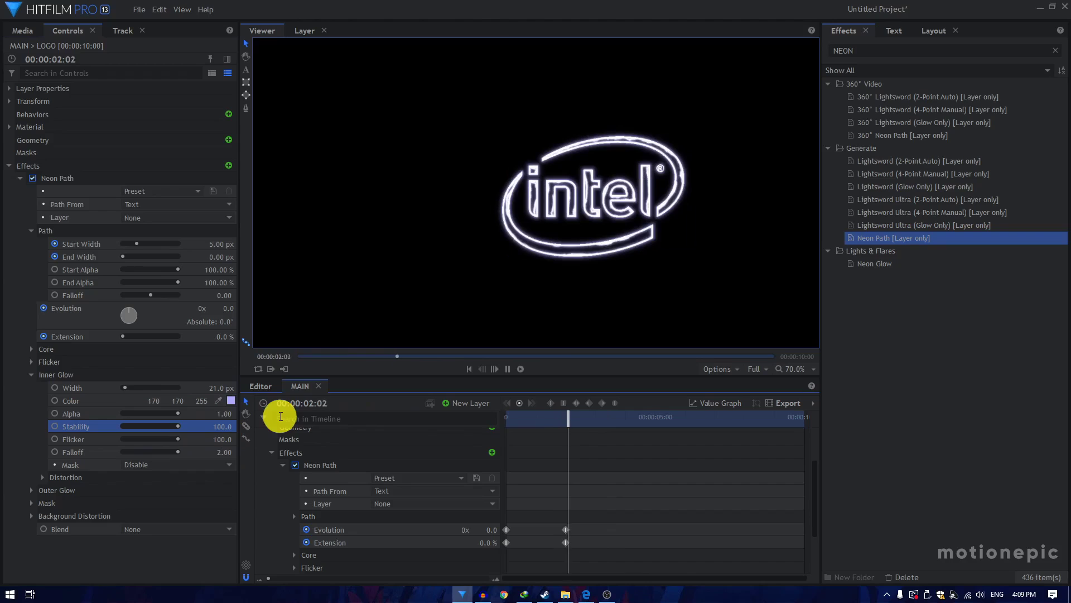
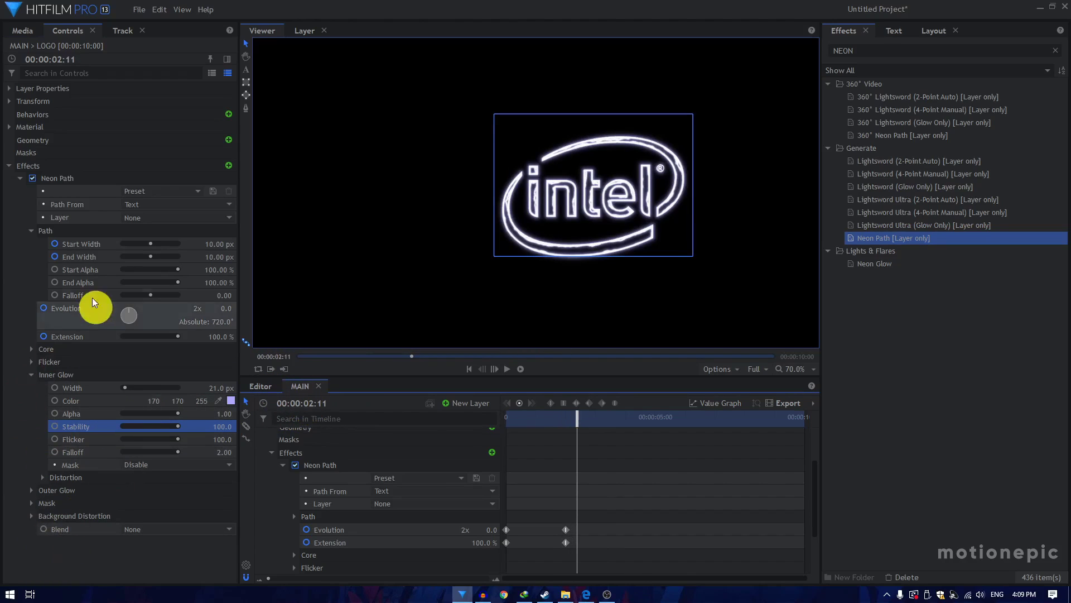
Step: Collapse the Neon Path effect and the LOGO layer, and add a grade layer above the logo
click(20, 178)
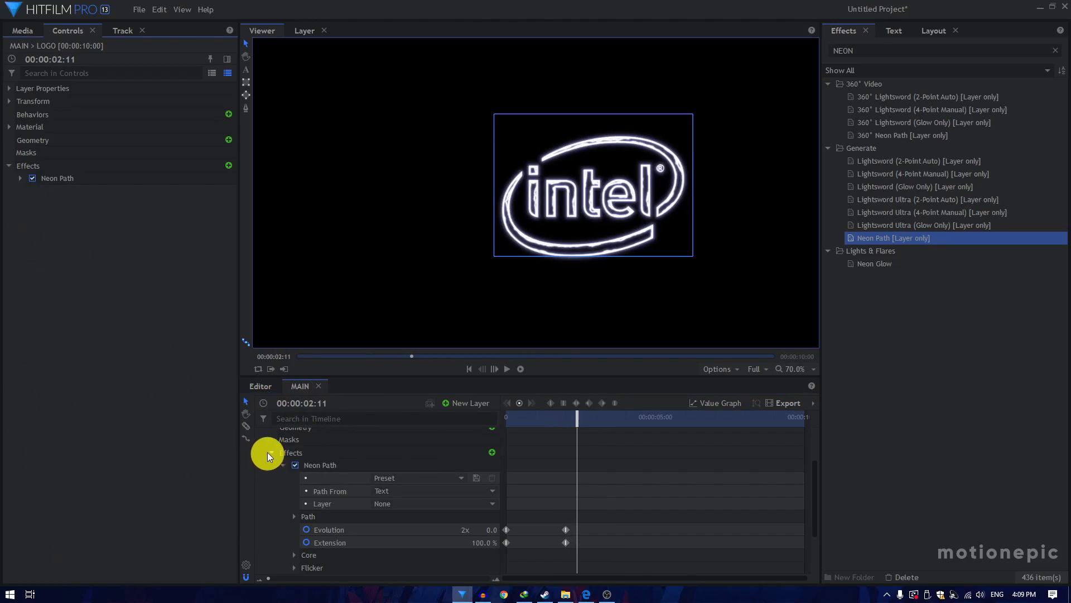
scroll(268, 453, up, 3)
click(262, 435)
click(480, 403)
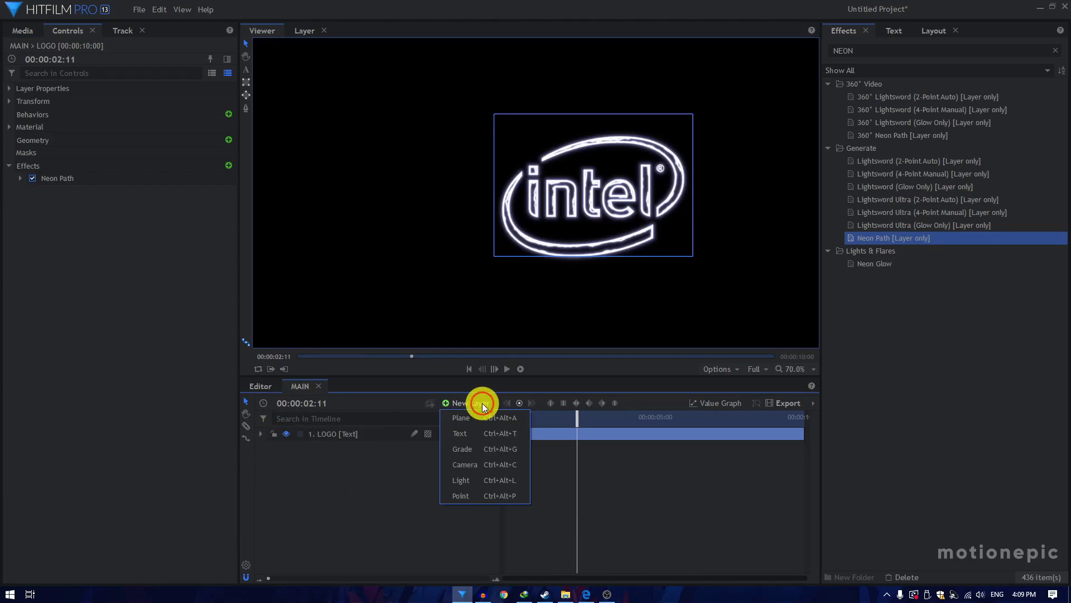
click(469, 453)
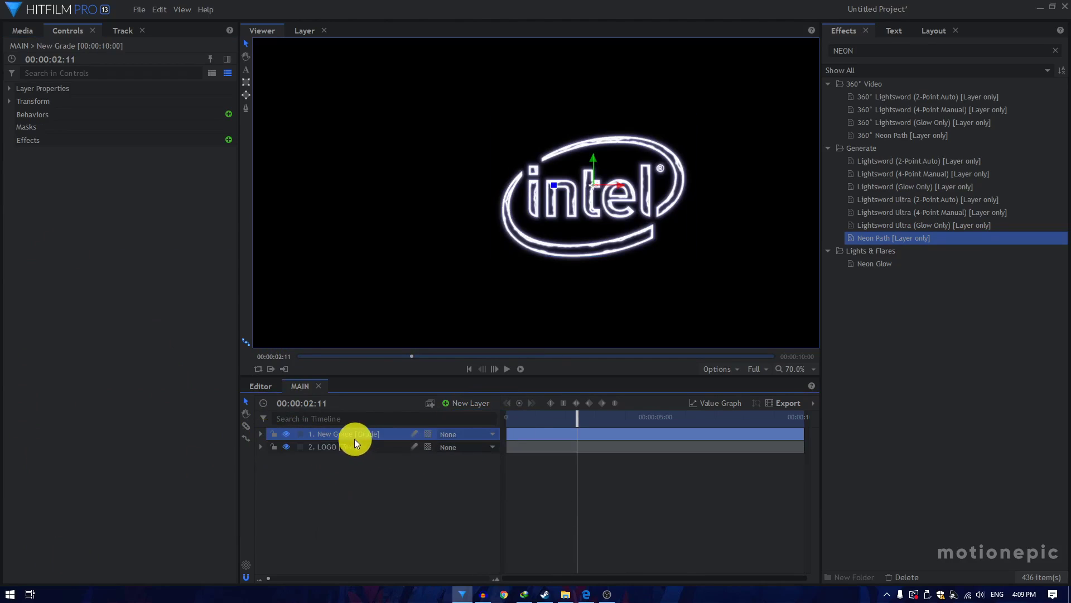
Step: Find the Zoom Blur effect, apply it to the grade layer and set its Strength to 100
double_click(878, 52)
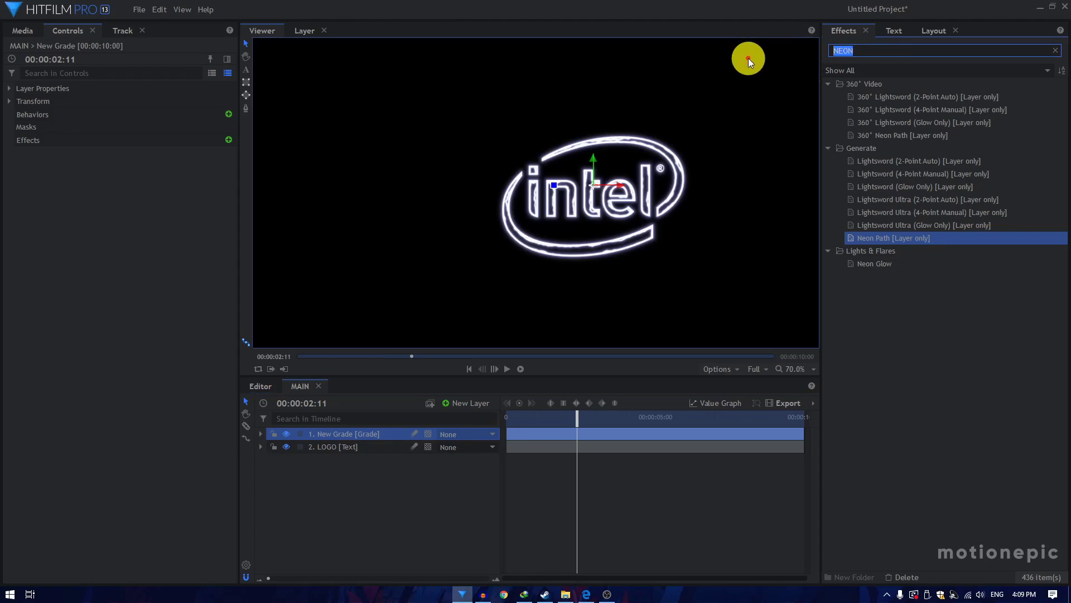
text(Zoom)
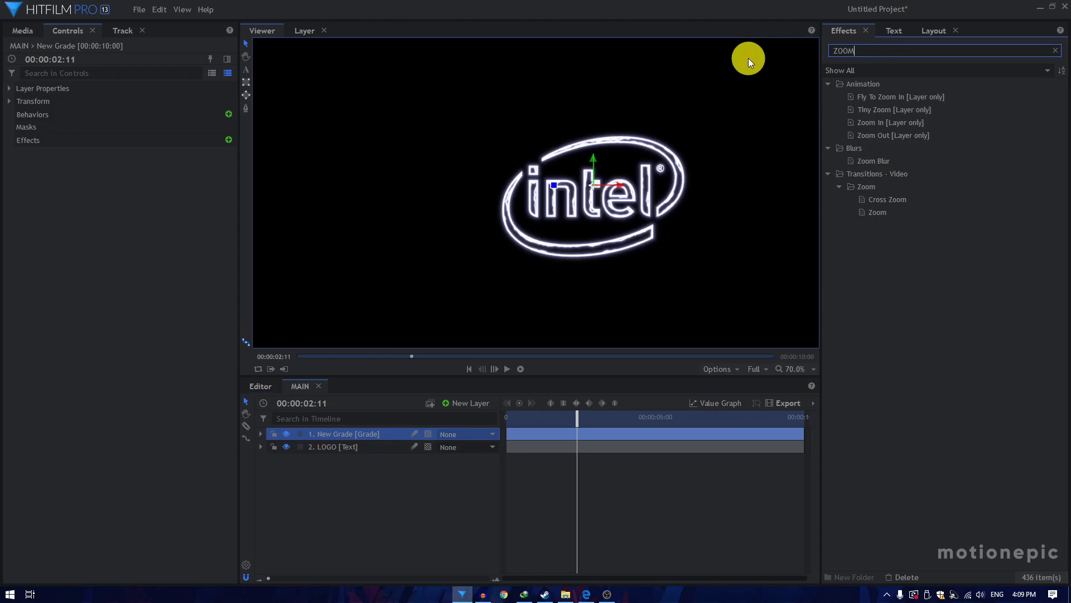
drag(845, 162, 356, 438)
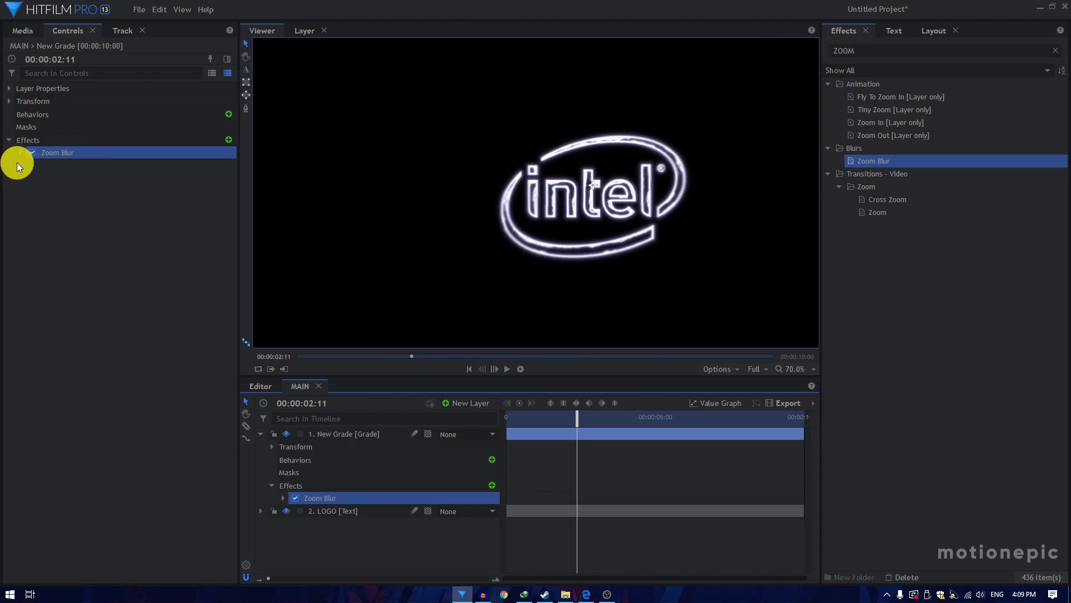
click(20, 152)
click(214, 194)
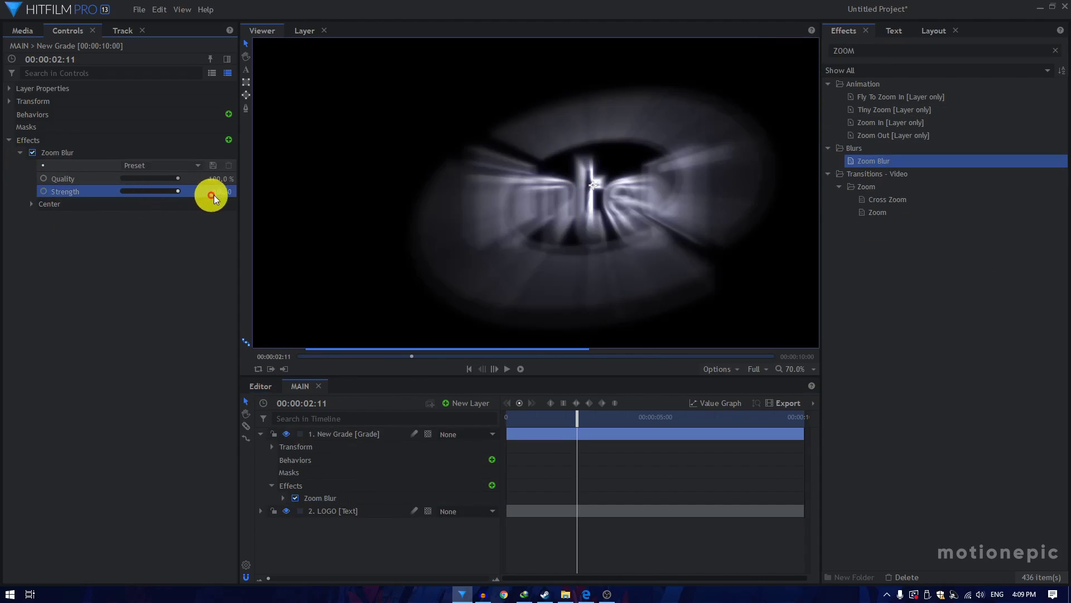
Step: At 00:00:02:00, enable keyframing for the Zoom Blur's center Position and set its X value to -878
click(32, 204)
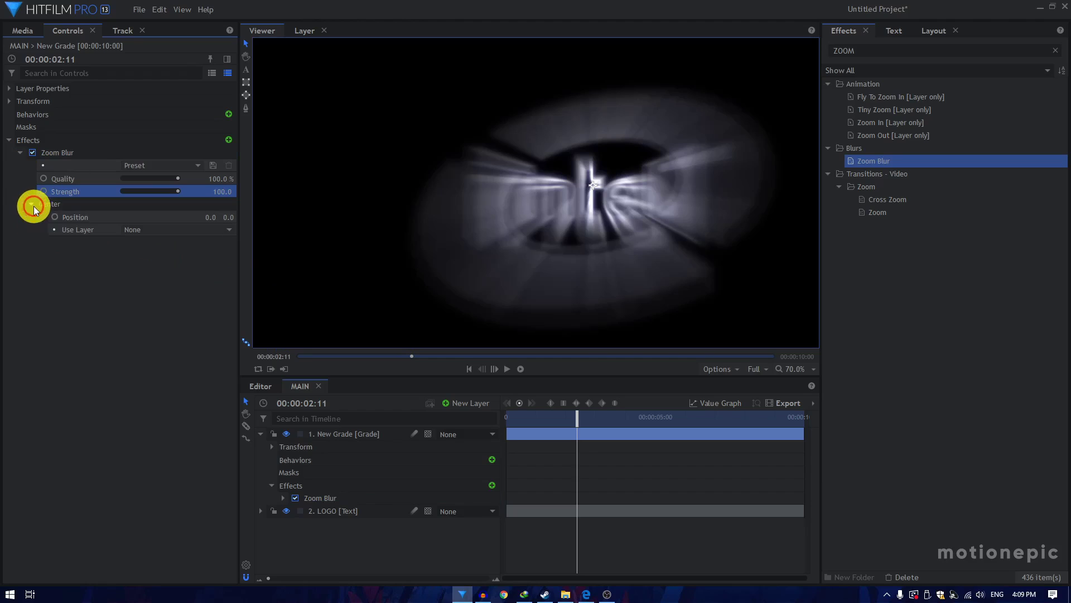
drag(580, 426, 564, 422)
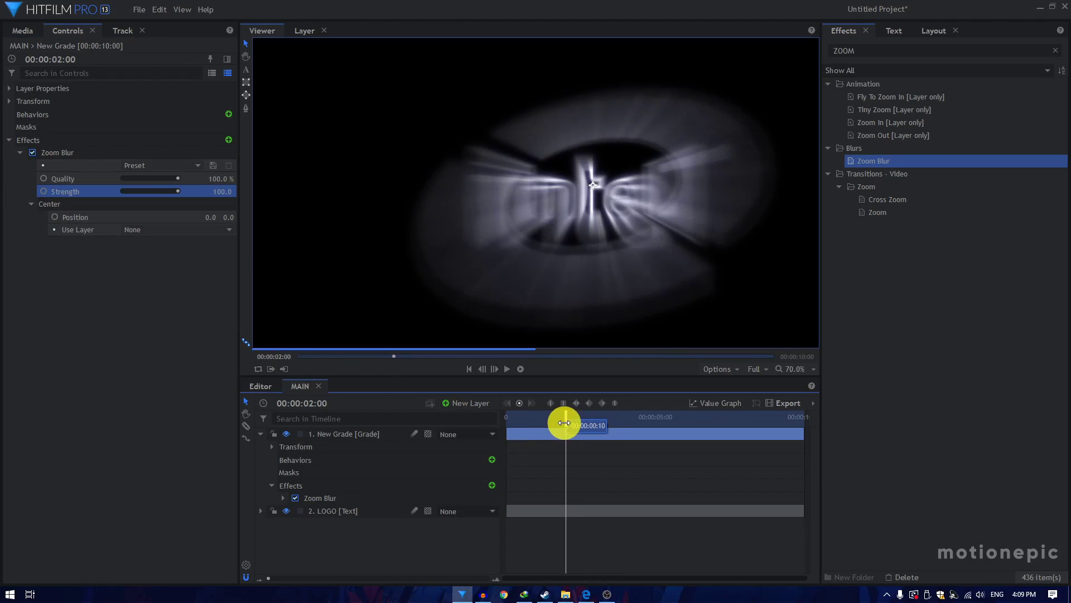
click(55, 219)
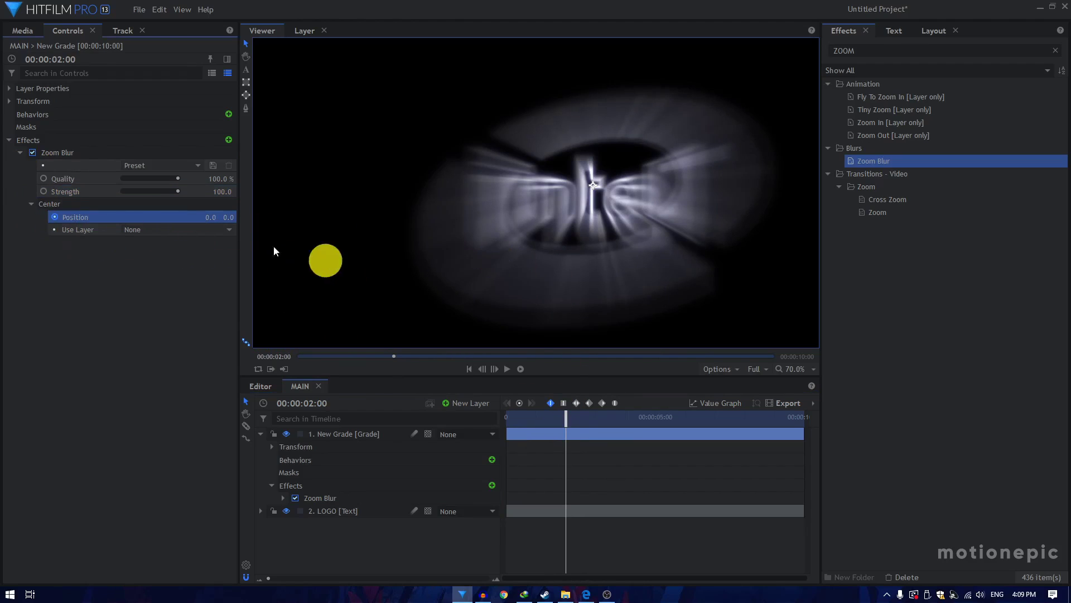
drag(210, 219, 209, 218)
scroll(664, 171, down, 2)
scroll(664, 171, down, 1)
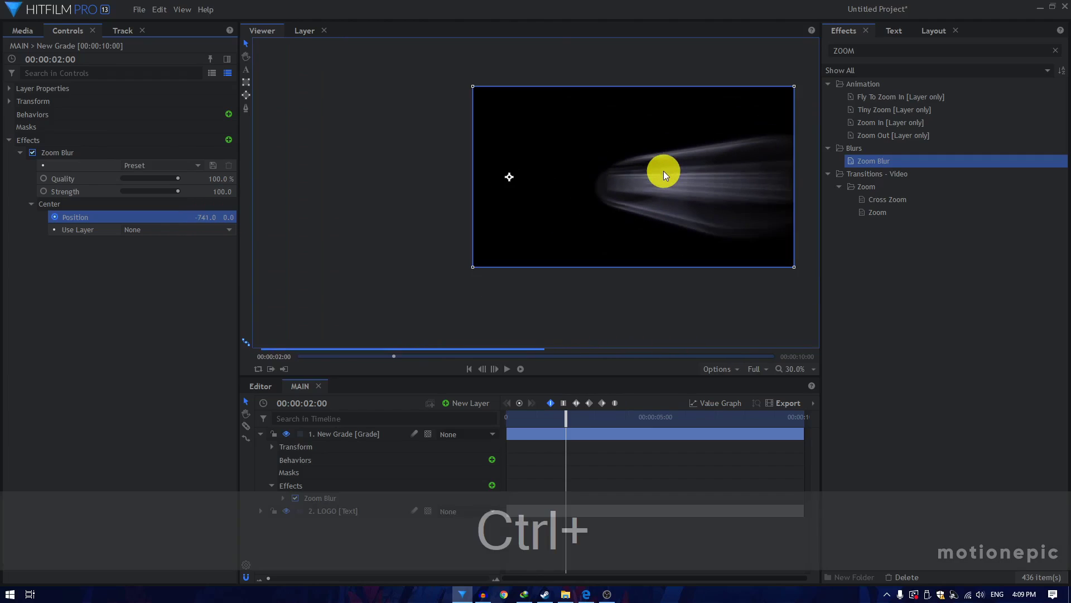
drag(206, 218, 205, 219)
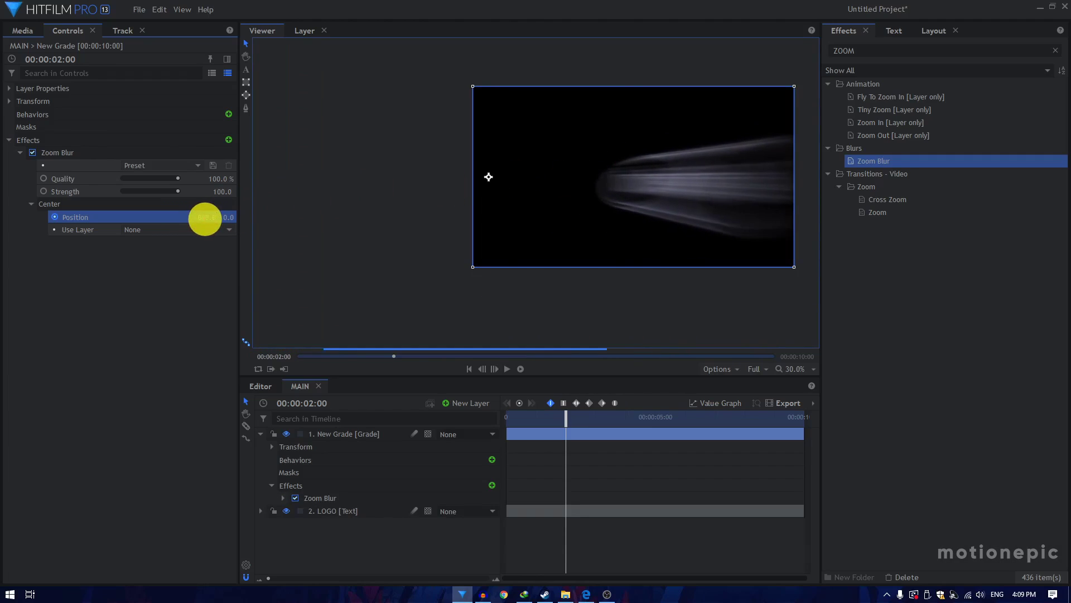
Step: At 00:00:03:00, set the Zoom Blur's center Position X to 878 to add the second keyframe
drag(563, 418, 597, 427)
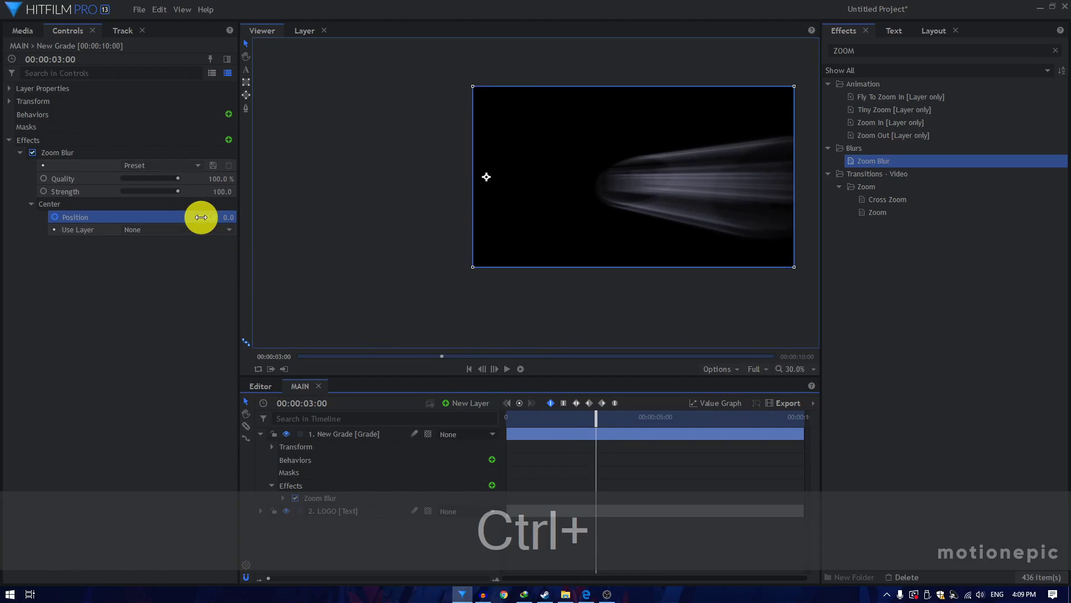
drag(201, 217, 199, 216)
drag(732, 180, 706, 225)
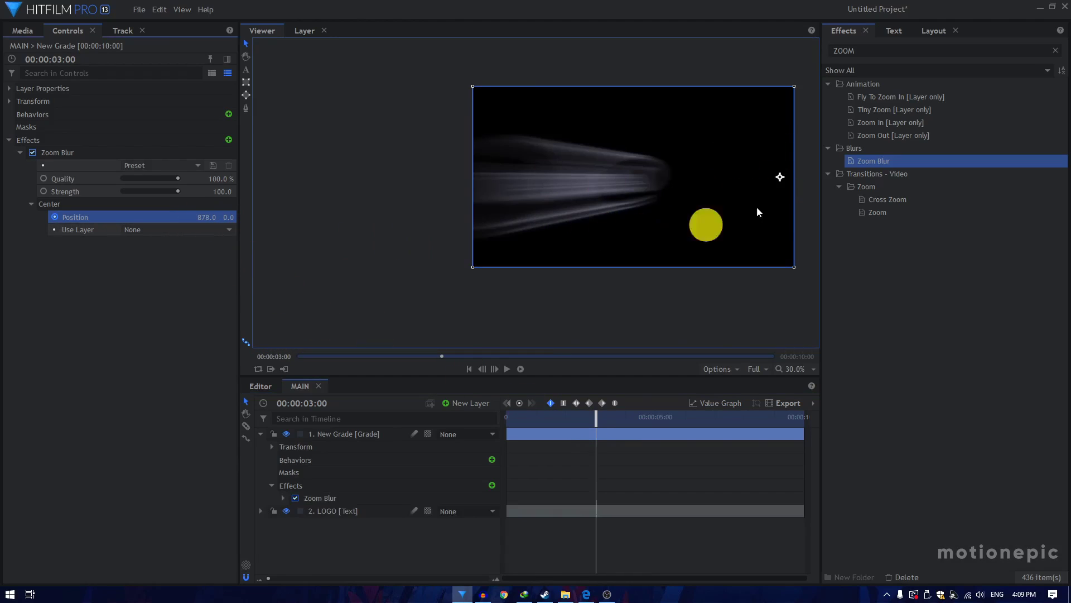
Step: Preview the Zoom Blur center's sweep across the logo from before the first keyframe
click(540, 424)
key(space)
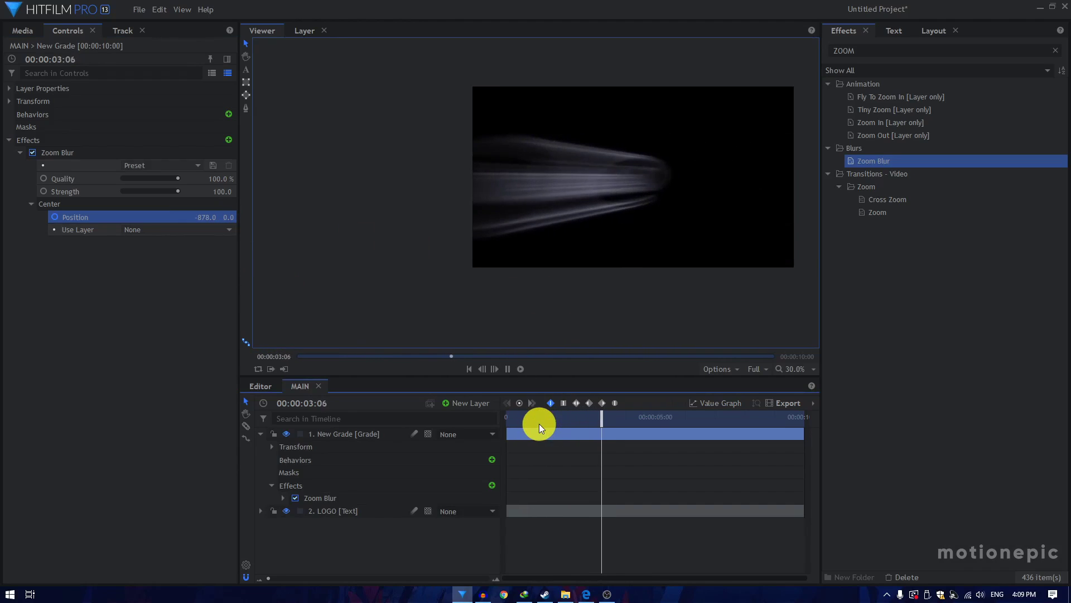
key(space)
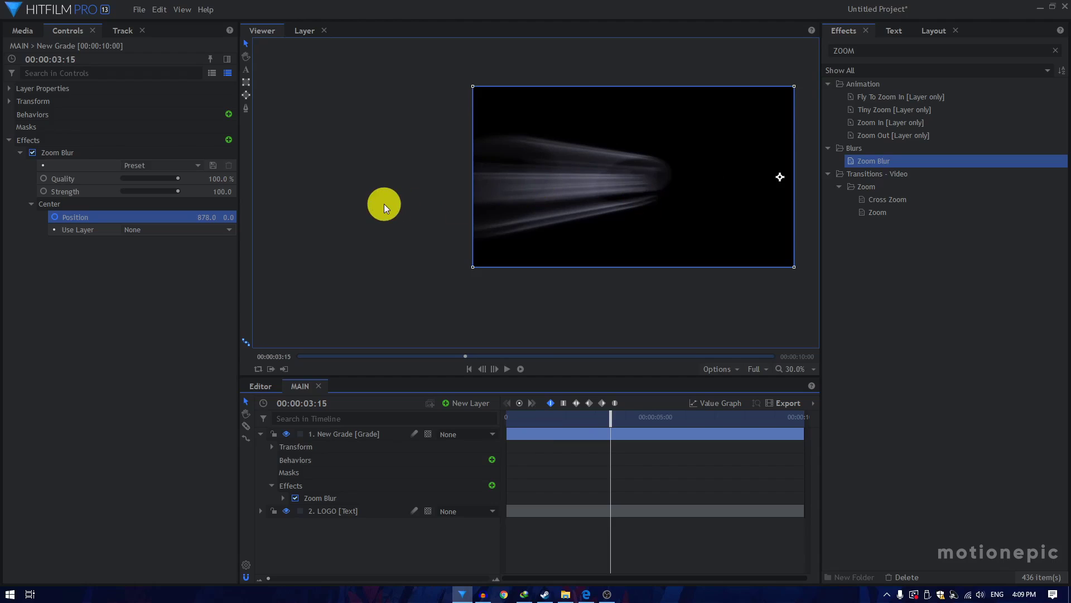
Step: Collapse the Zoom Blur settings and add a Curves effect below it on the grade layer
click(20, 154)
click(863, 56)
text(CU)
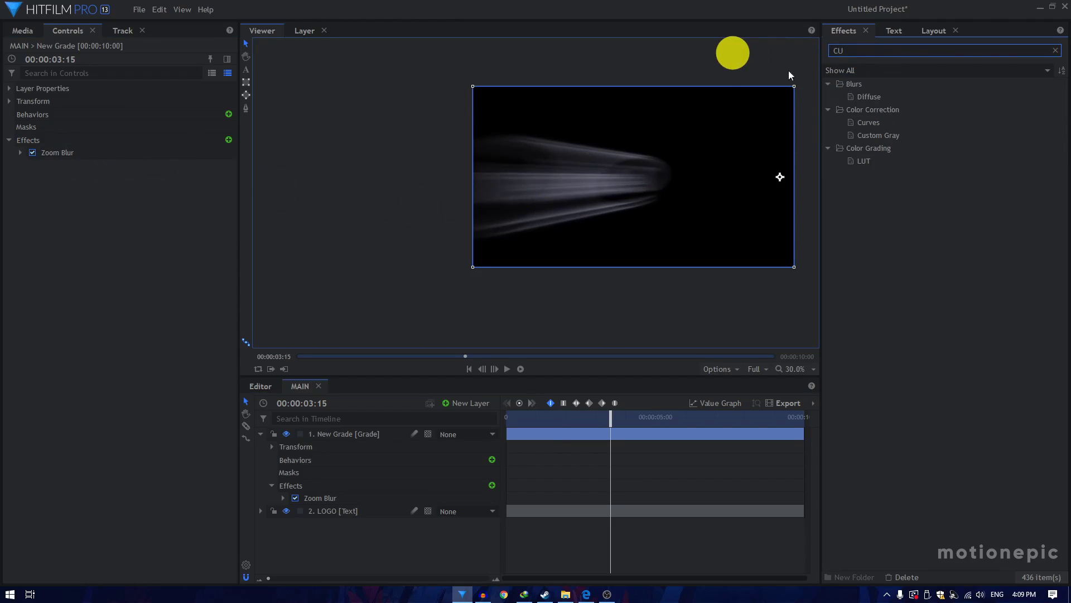
drag(868, 123, 59, 153)
click(20, 166)
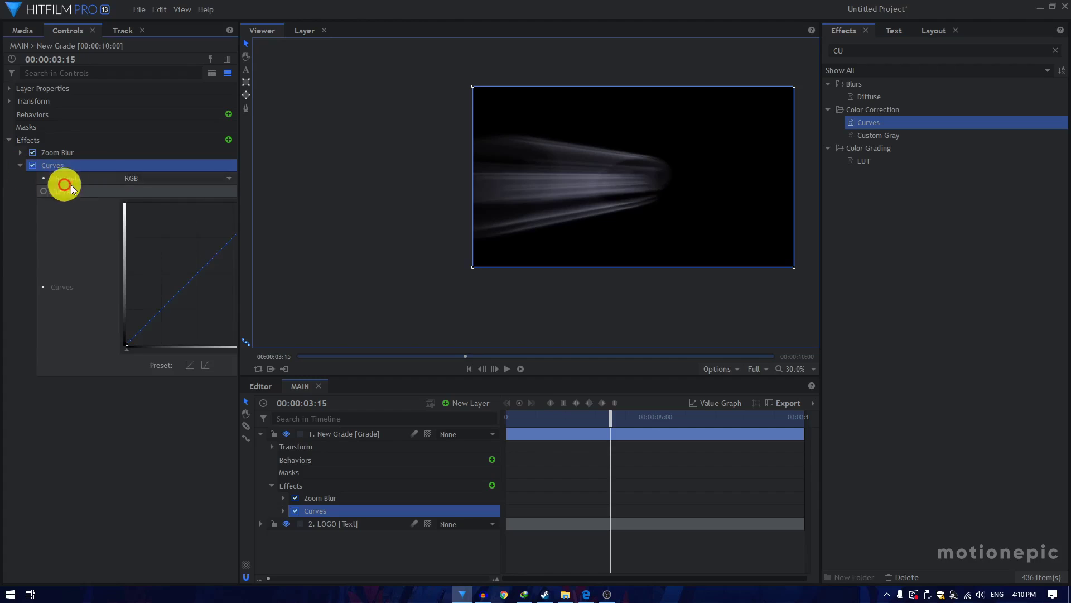
Step: Switch Curves to the Alpha channel, pull the middle of the curve down near the bottom, and scrub to 00:00:02:00
click(138, 180)
click(138, 254)
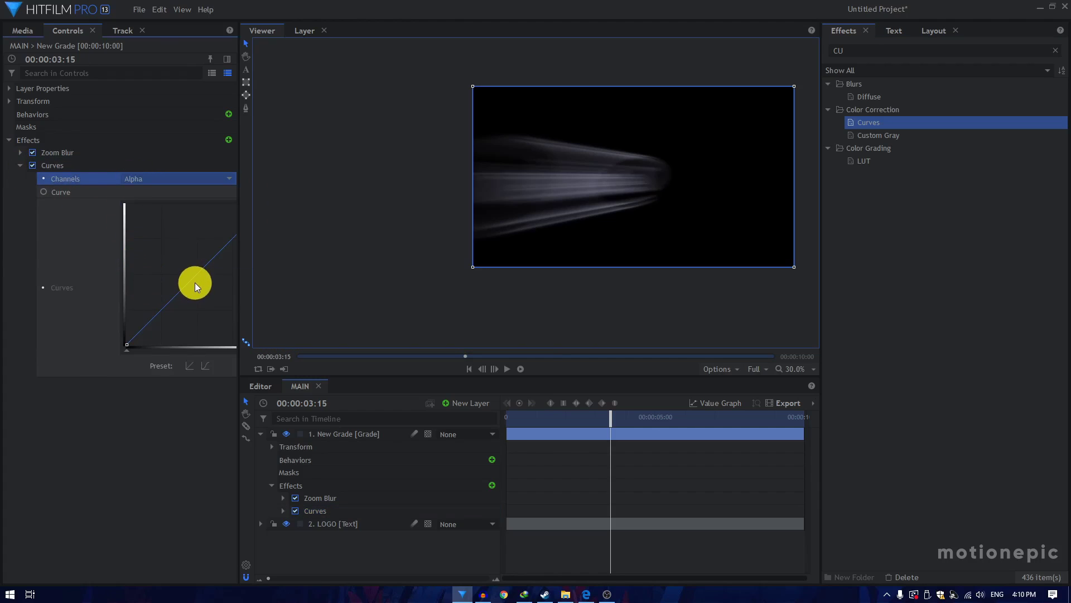
drag(196, 273, 203, 325)
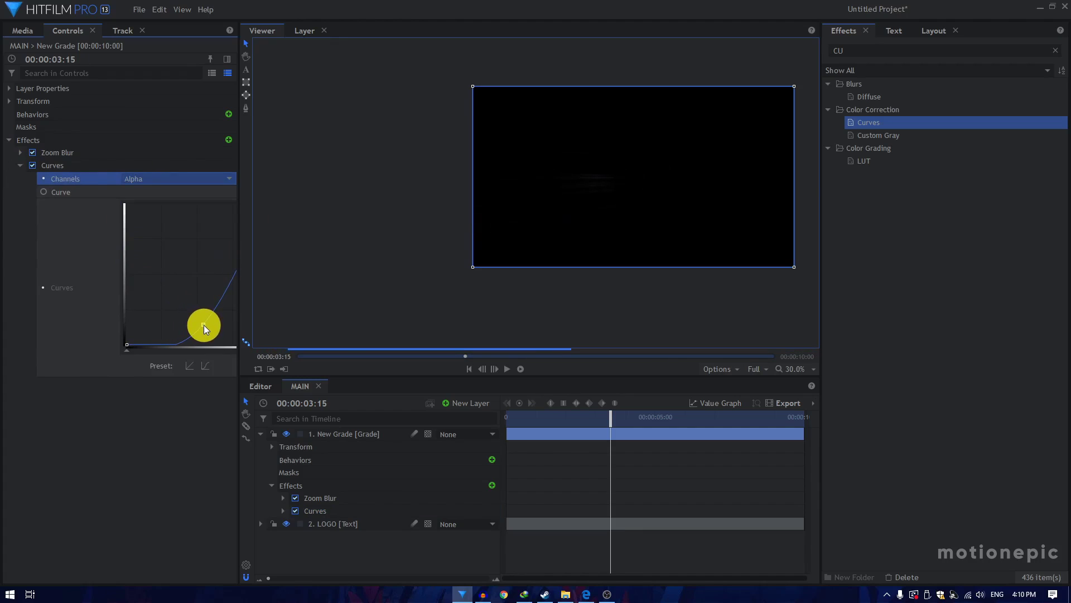
click(520, 421)
mouse_move(520, 422)
mouse_down()
mouse_move(591, 442)
mouse_move(566, 438)
mouse_up()
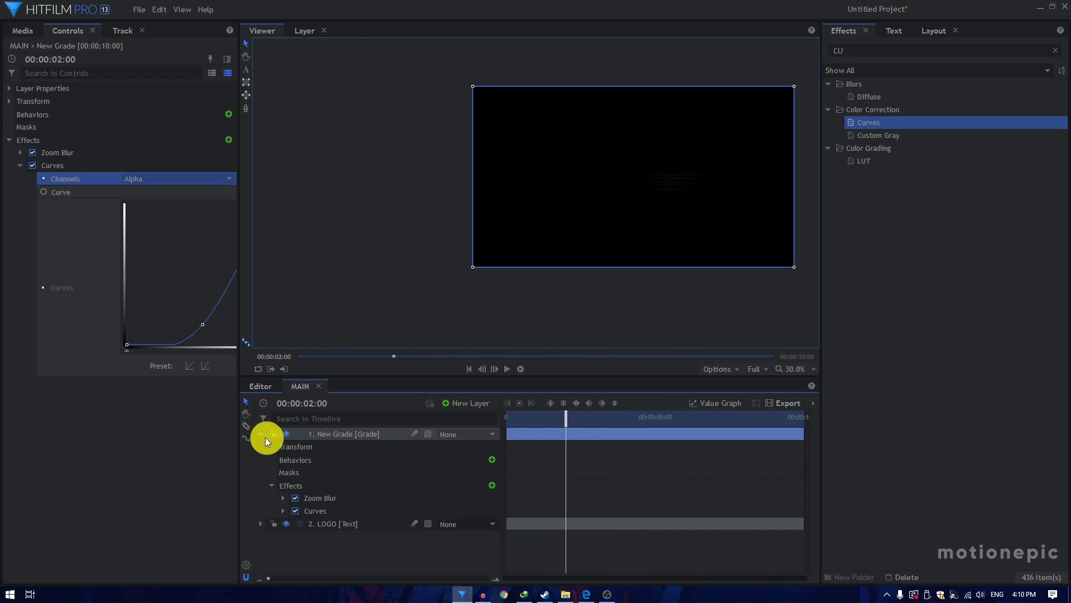
Step: Collapse the New Grade layer in the timeline and set its blend mode to Screen
click(260, 434)
click(350, 436)
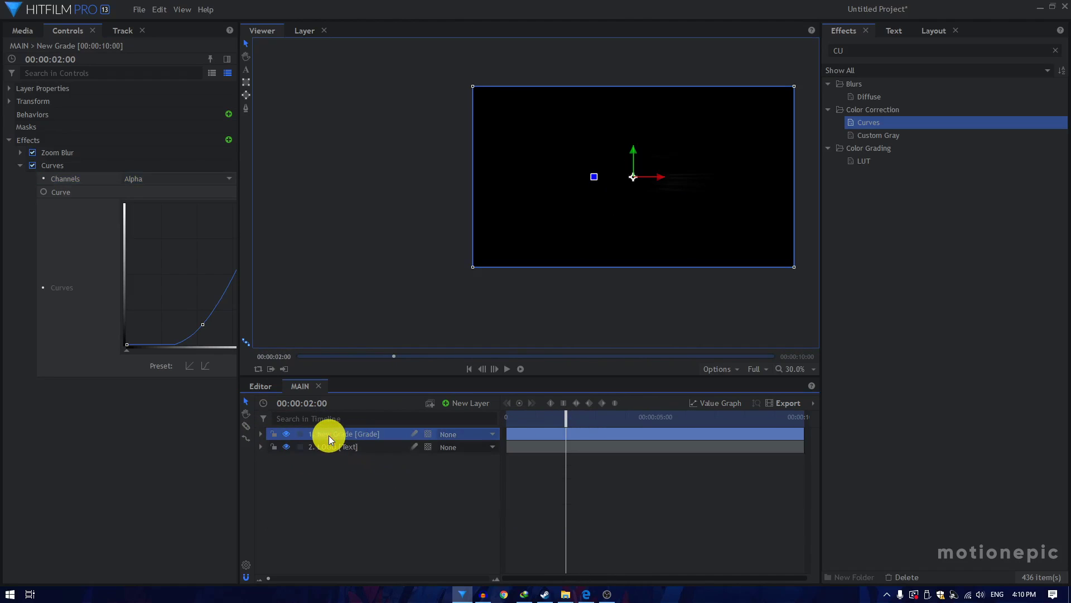
right_click(329, 436)
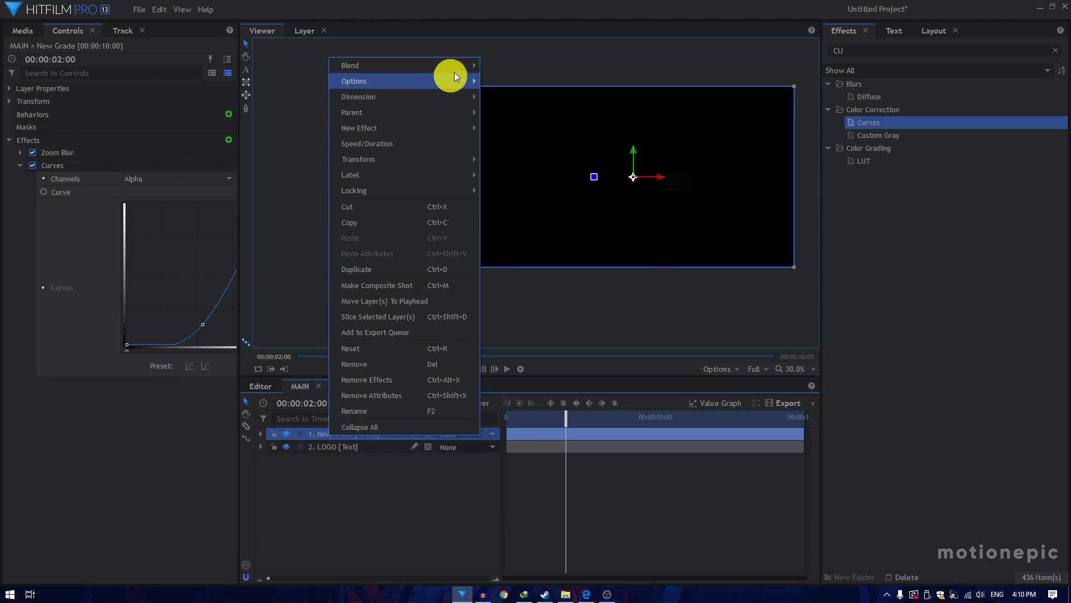
mouse_move(461, 67)
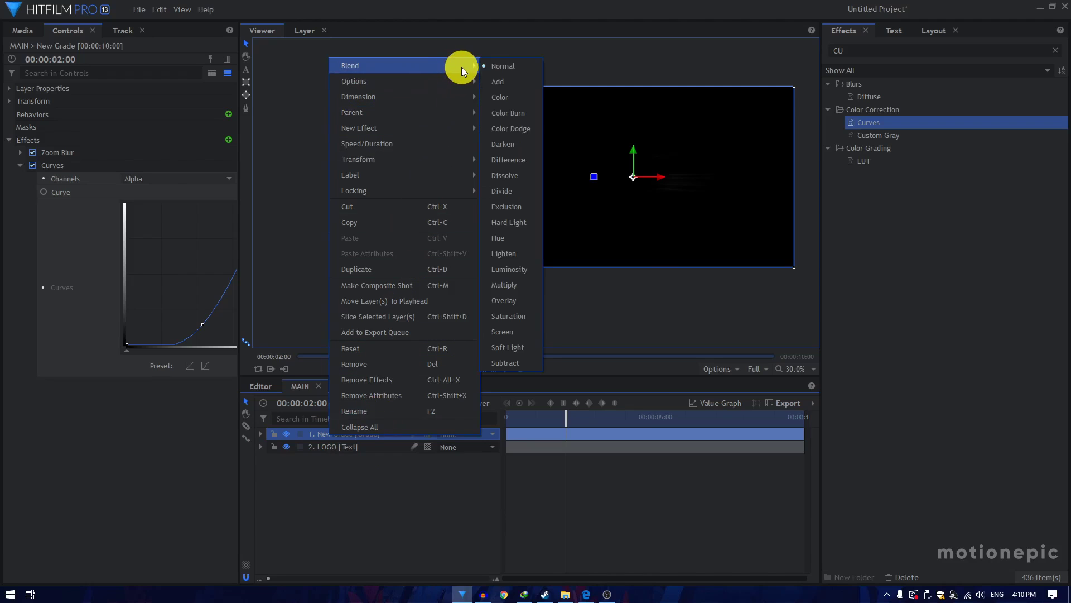
click(507, 333)
Step: At 00:00:03:24, pull the middle point of the grade layer's Alpha curve slightly lower and preview the light sweep
drag(567, 423, 619, 448)
drag(202, 324, 205, 330)
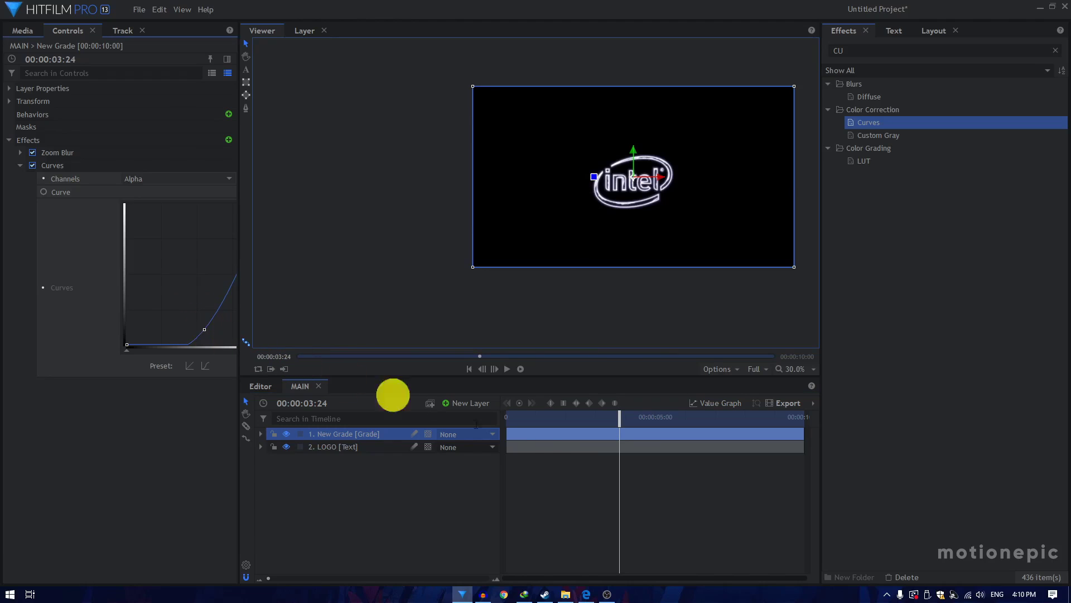
click(537, 423)
key(space)
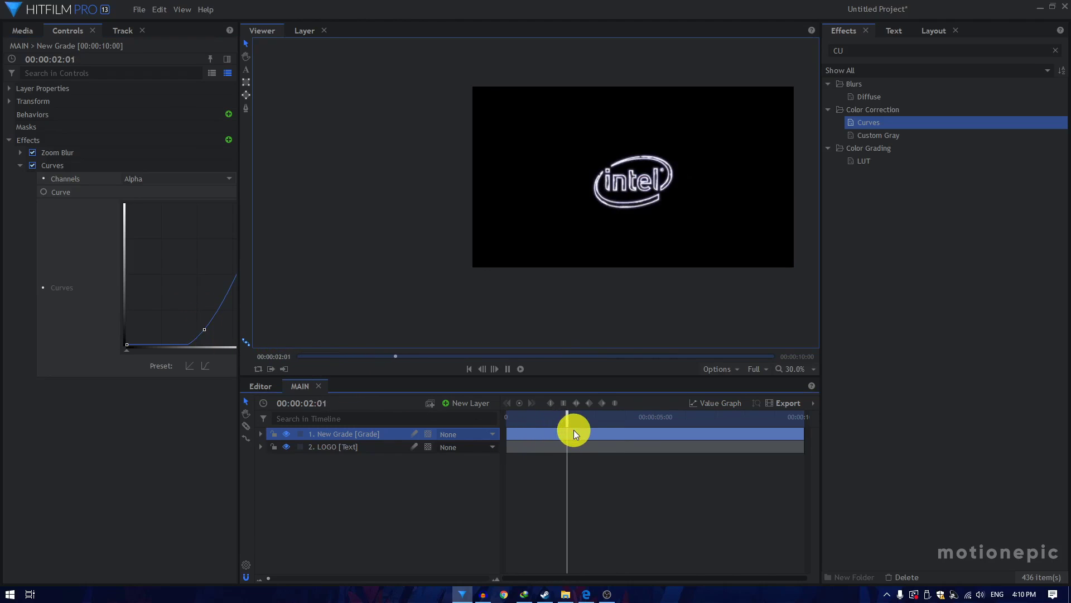
Step: Duplicate the LOGO text layer and move the copy above the New Grade layer
click(346, 467)
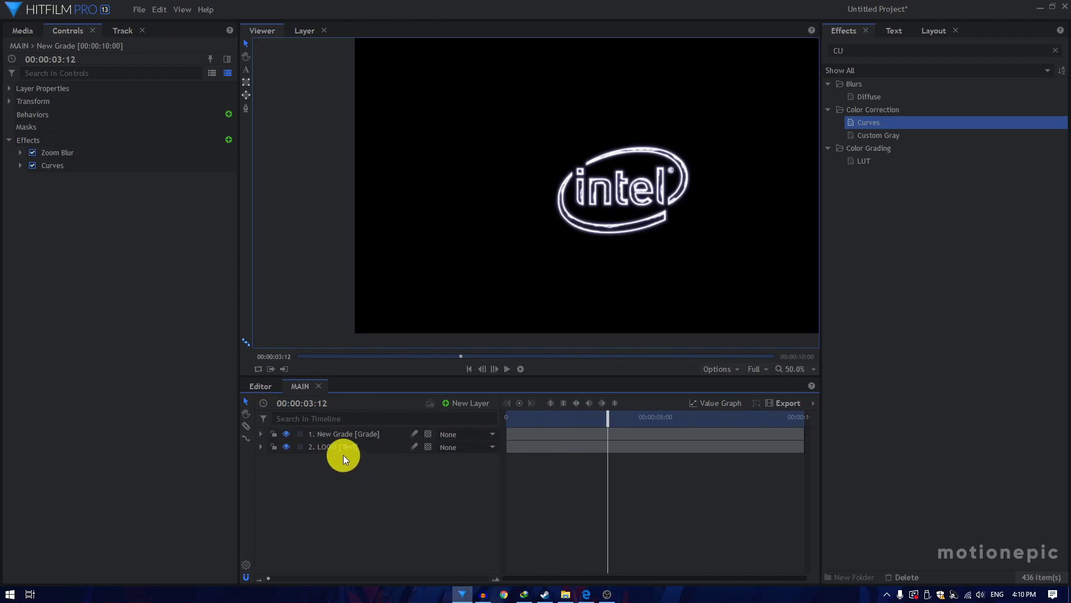
click(338, 450)
key(ctrl)
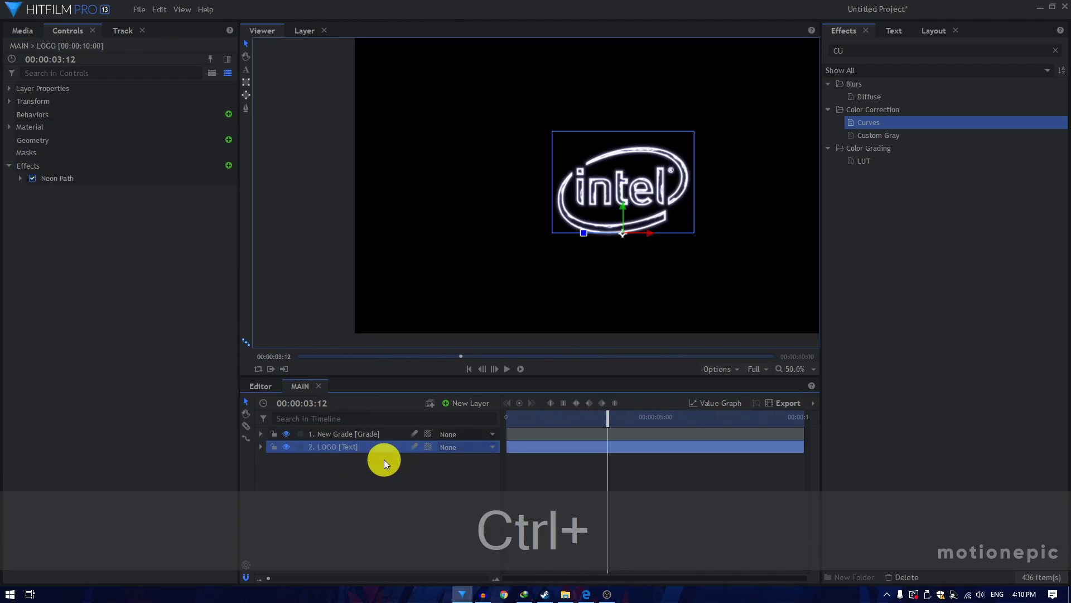
key(ctrl+d)
click(337, 449)
drag(338, 449, 340, 435)
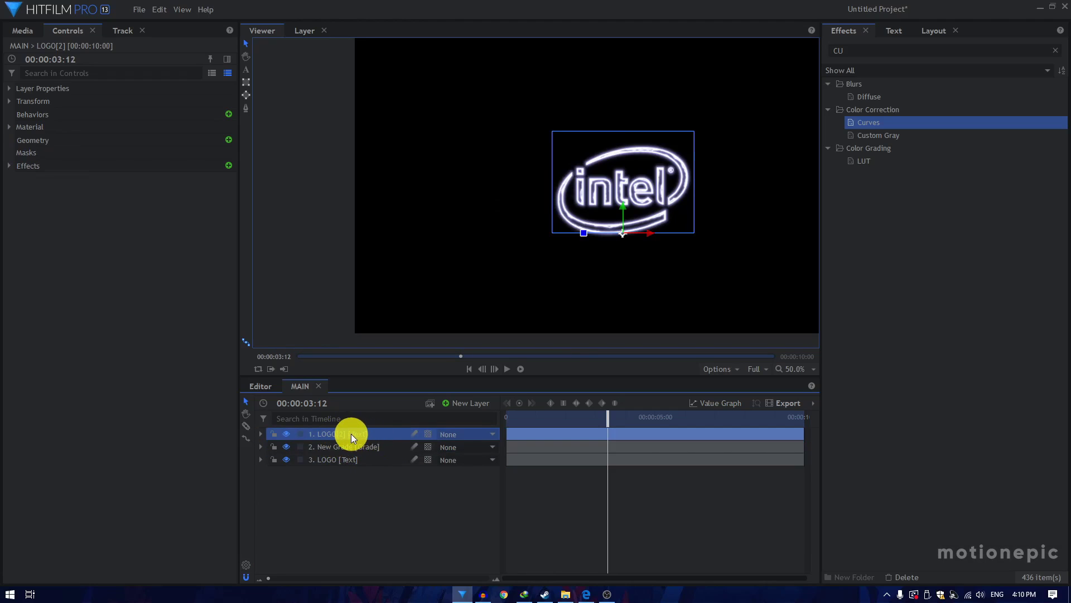
Step: Remove the Neon Path effect from the duplicated logo layer, LOGO[2]
drag(350, 433, 256, 441)
click(259, 434)
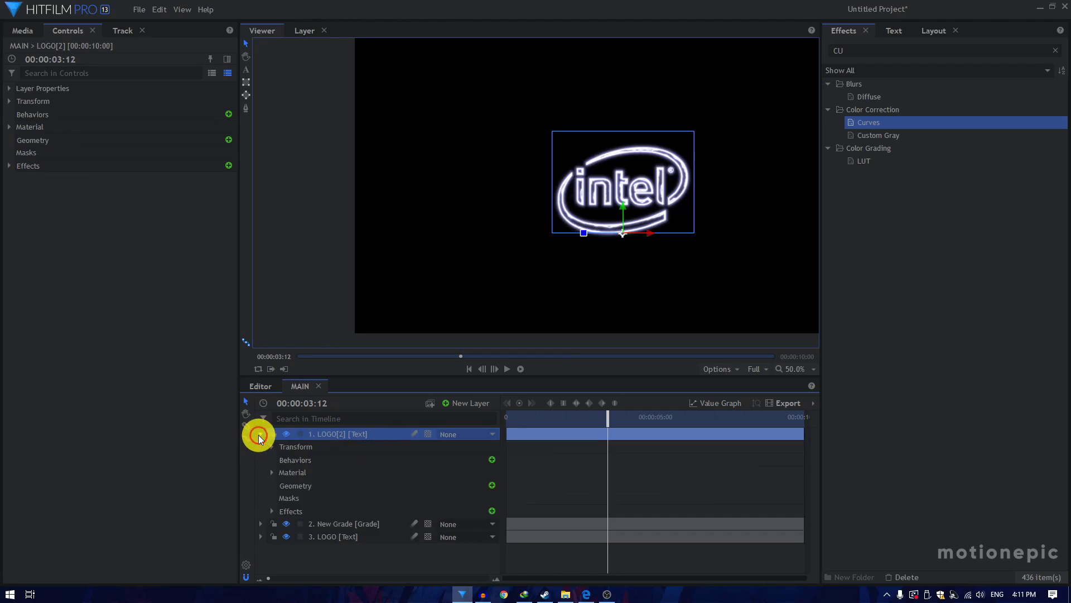
click(296, 512)
click(9, 165)
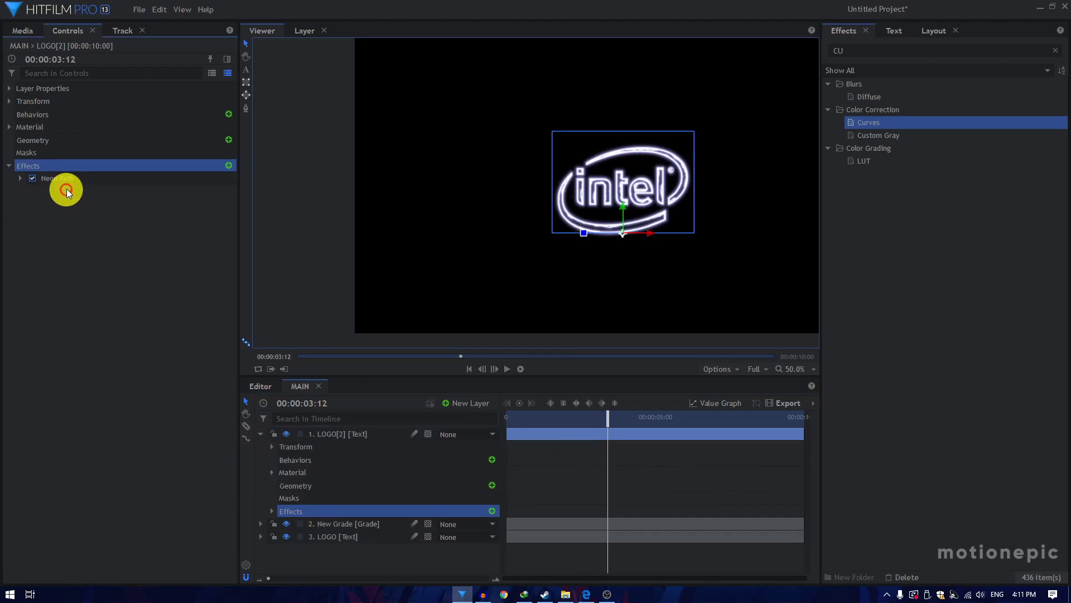
click(69, 178)
key(Delete)
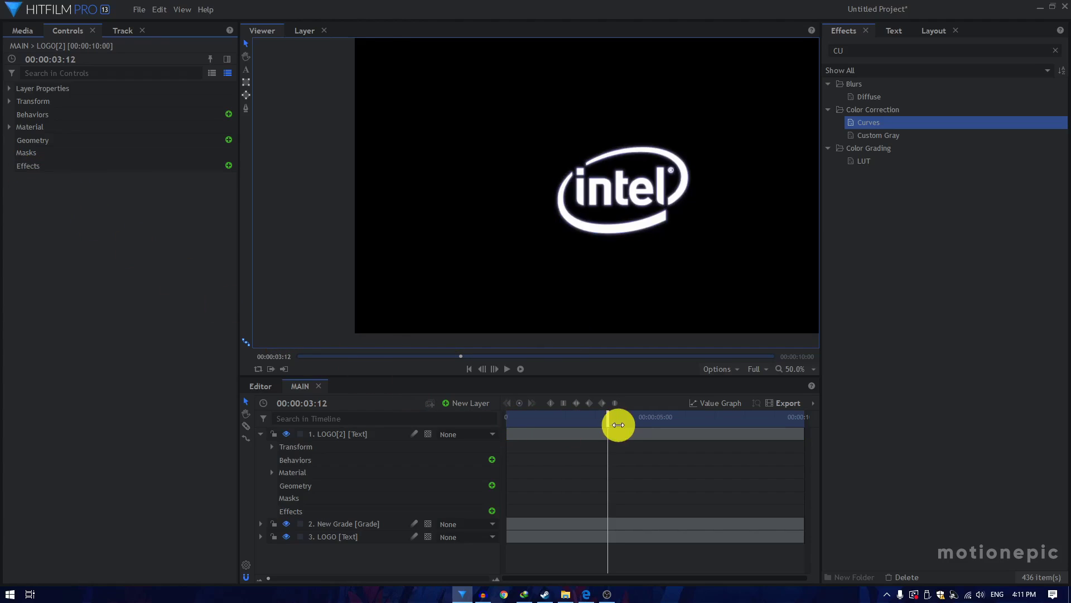
Step: Keyframe the LOGO[2] layer's Opacity from 0% at 00:00:03:05 to 100% at 00:00:03:25
mouse_move(608, 419)
mouse_down()
mouse_move(587, 419)
mouse_move(604, 418)
mouse_up()
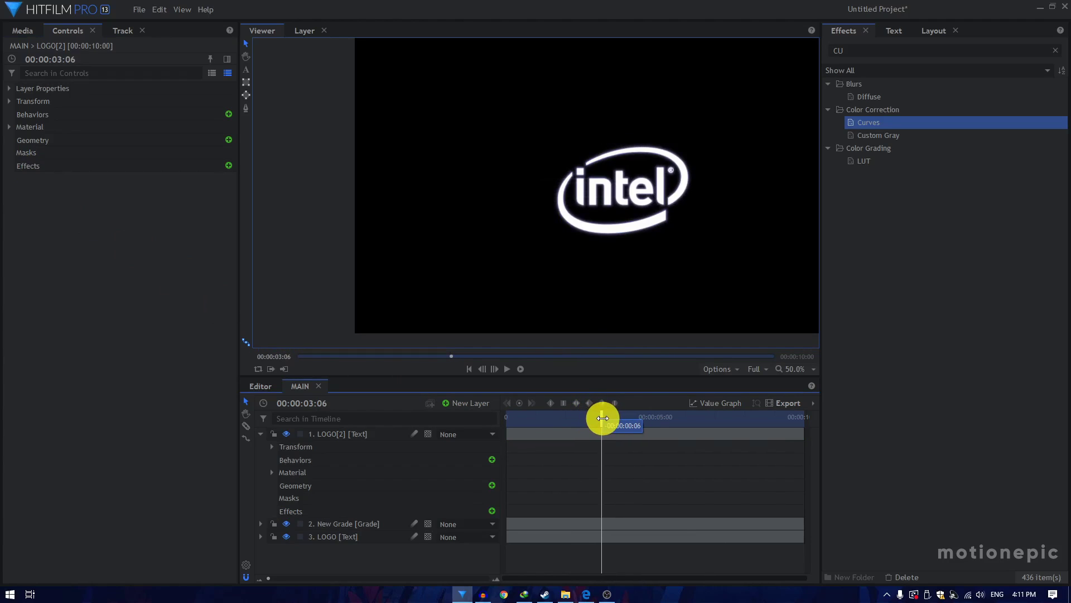
drag(602, 419, 602, 418)
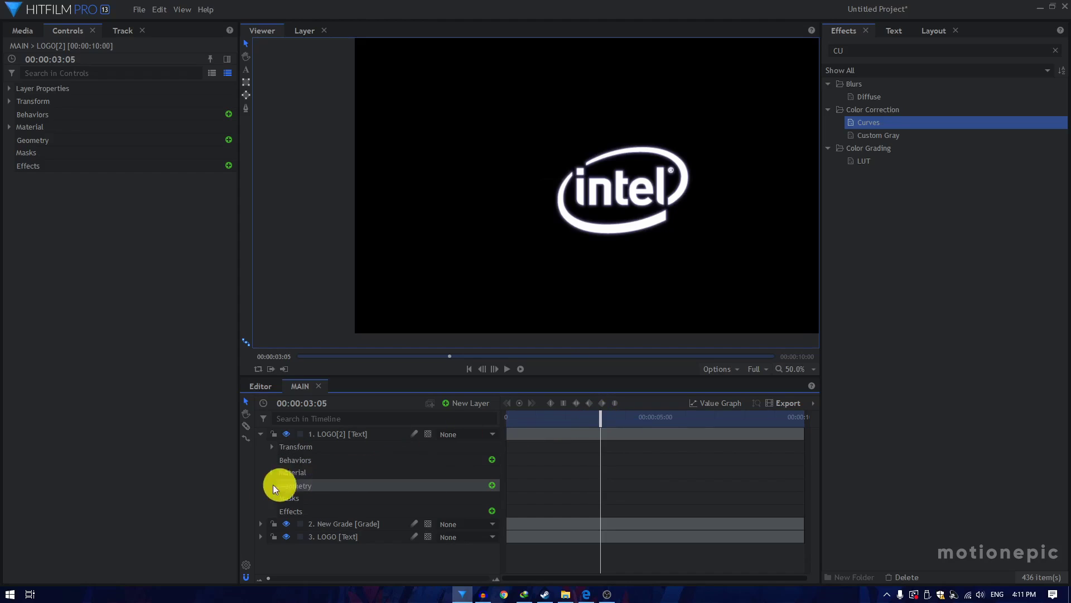
click(273, 447)
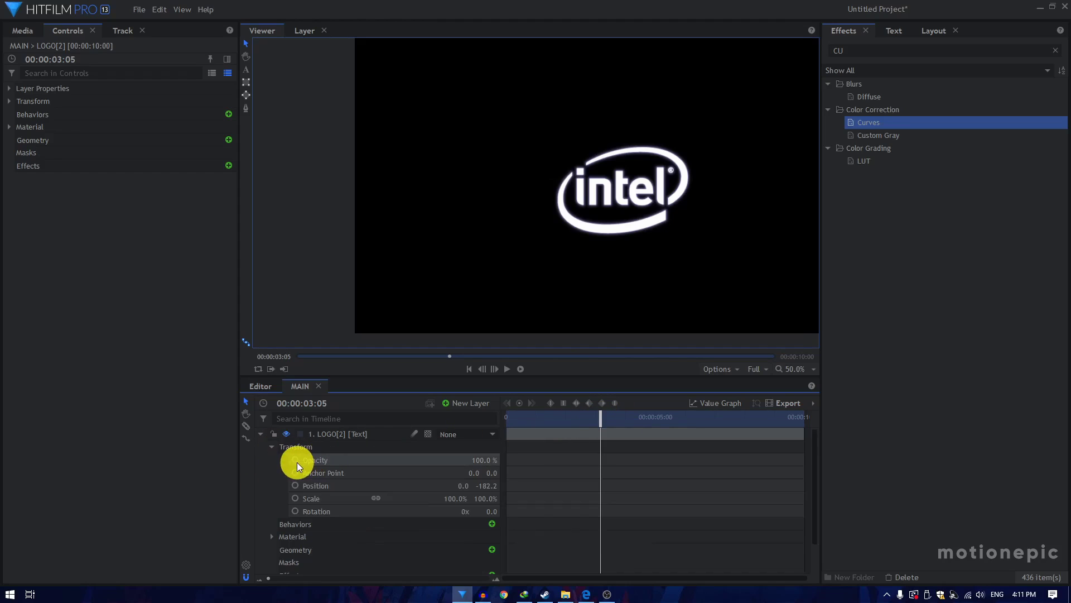
click(296, 461)
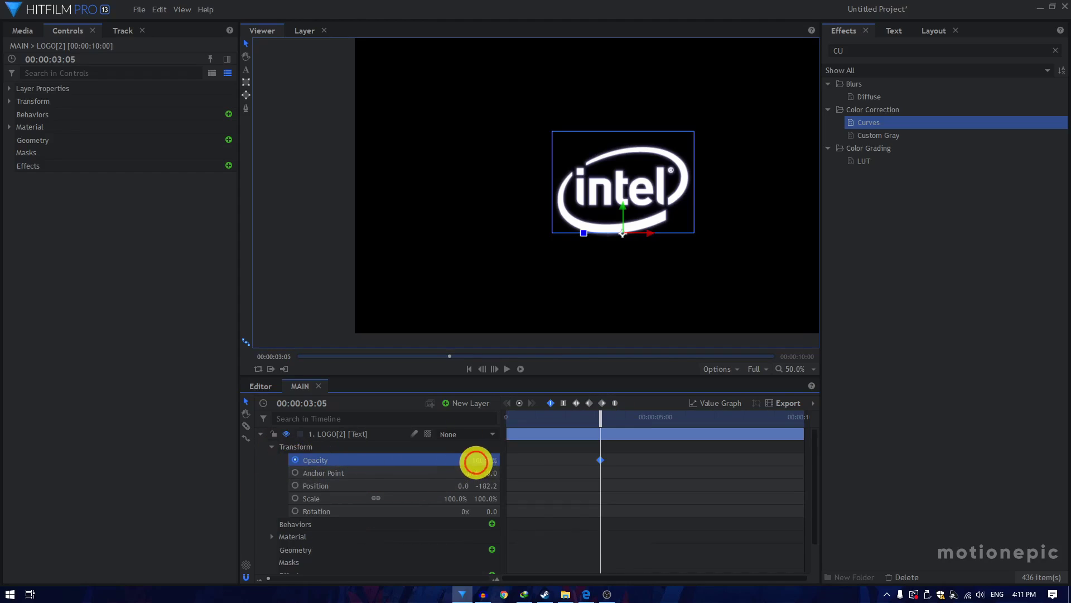
drag(476, 461, 479, 461)
drag(599, 421, 620, 426)
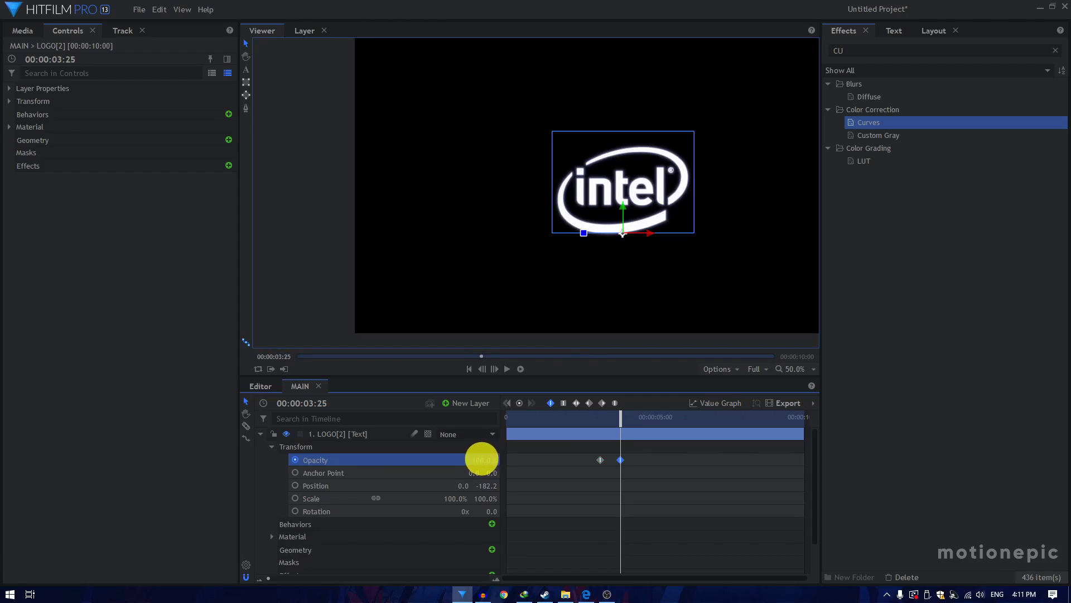
click(600, 460)
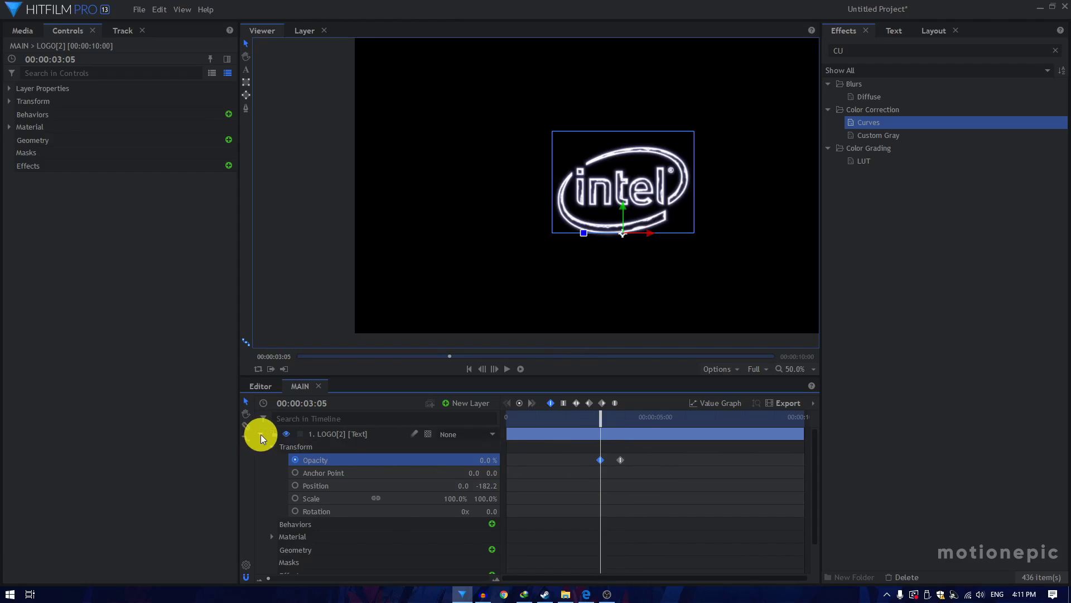
Step: Keyframe the neon LOGO layer's Opacity from 100% at 00:00:03:05 to 0% at 00:00:03:25, and scrub through the crossfade
click(260, 434)
click(261, 459)
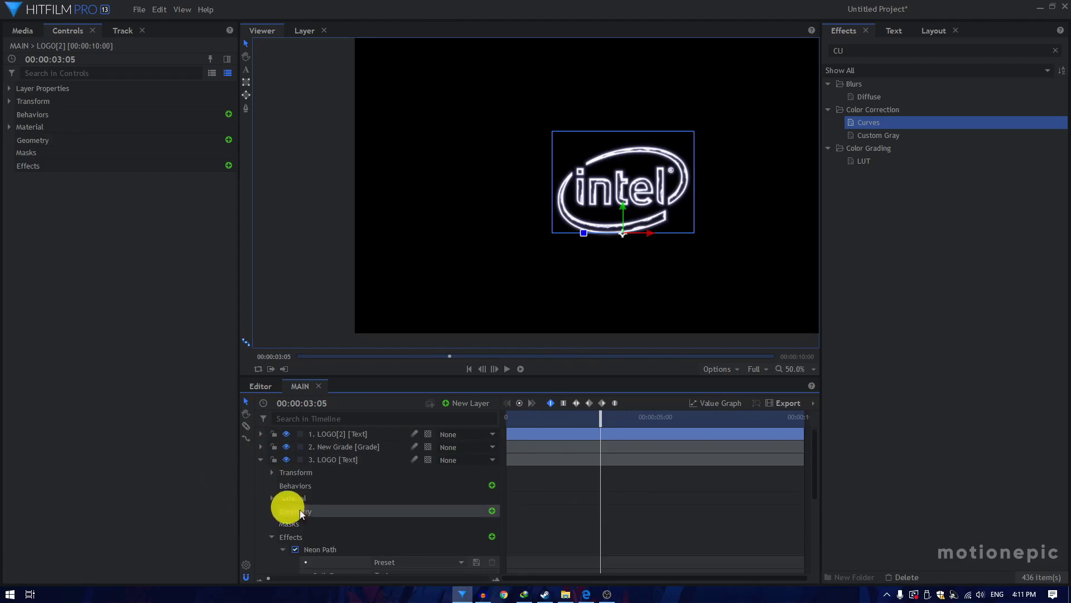
click(272, 537)
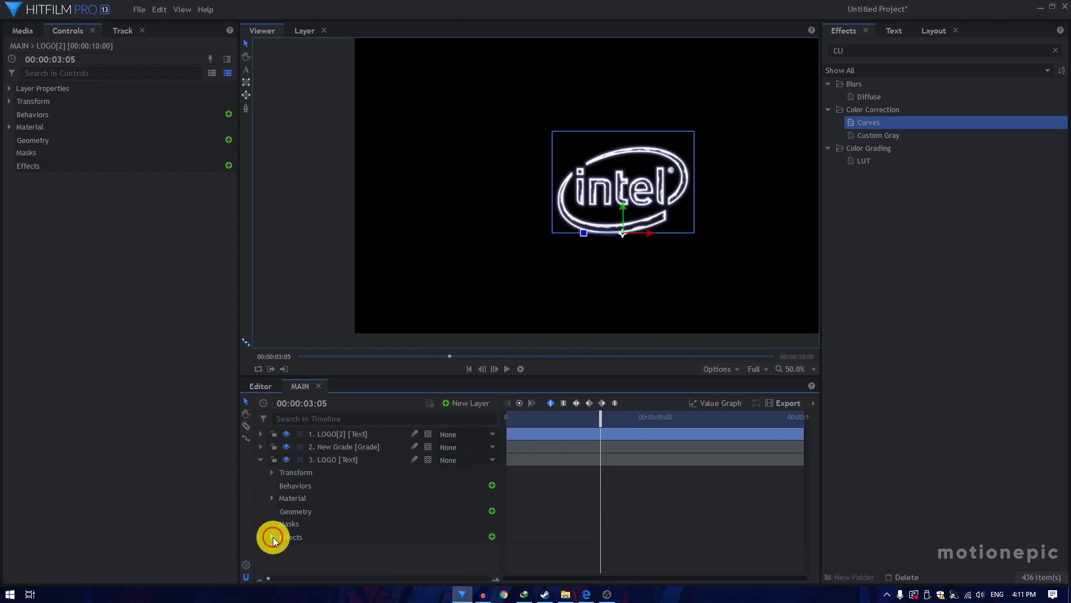
click(272, 472)
click(294, 486)
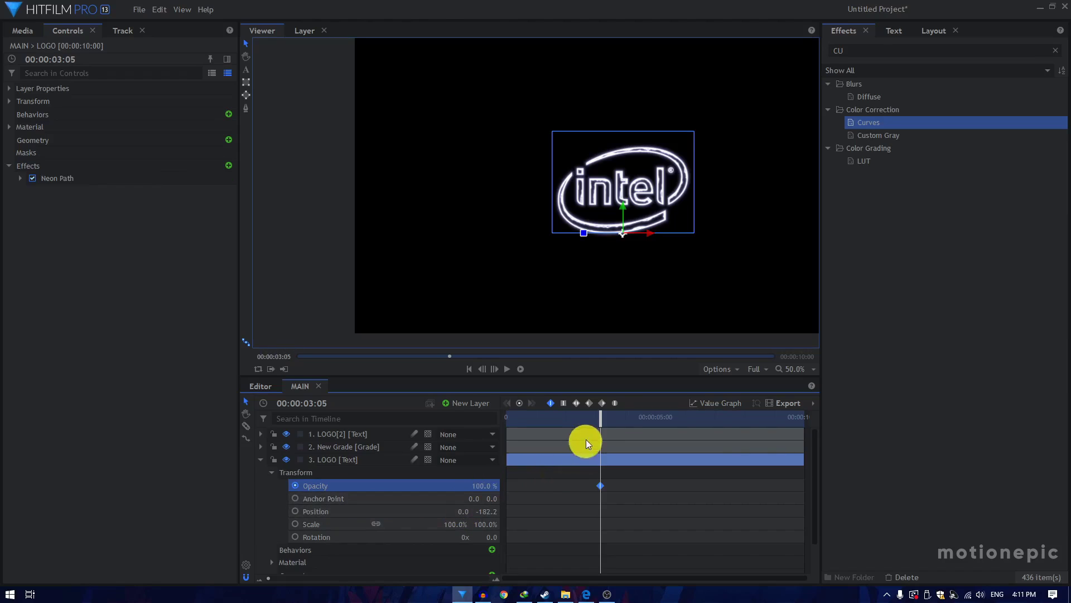
drag(600, 423, 619, 427)
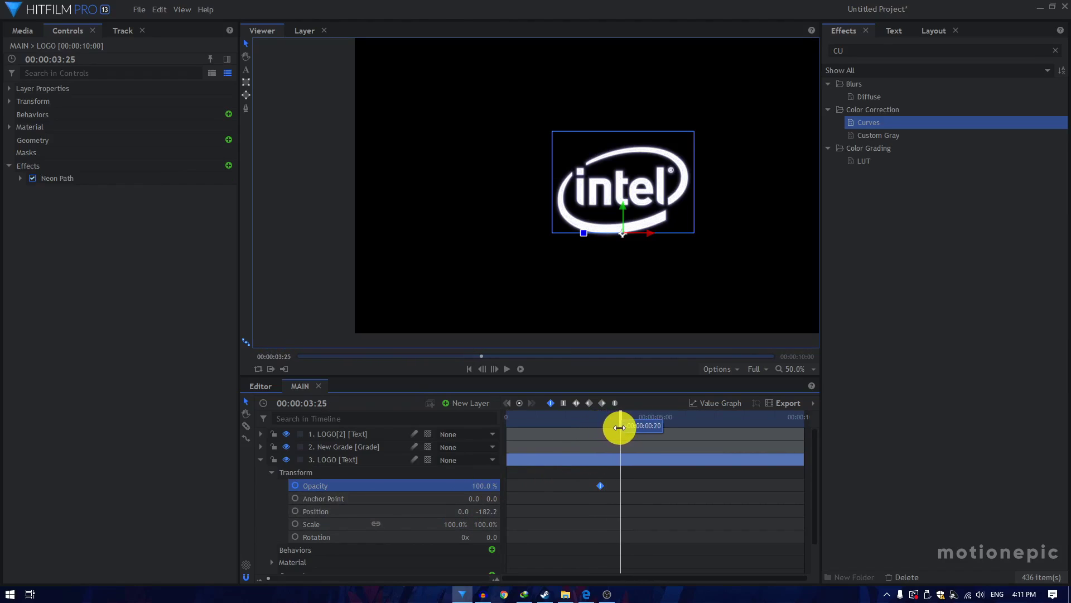
drag(489, 486, 490, 486)
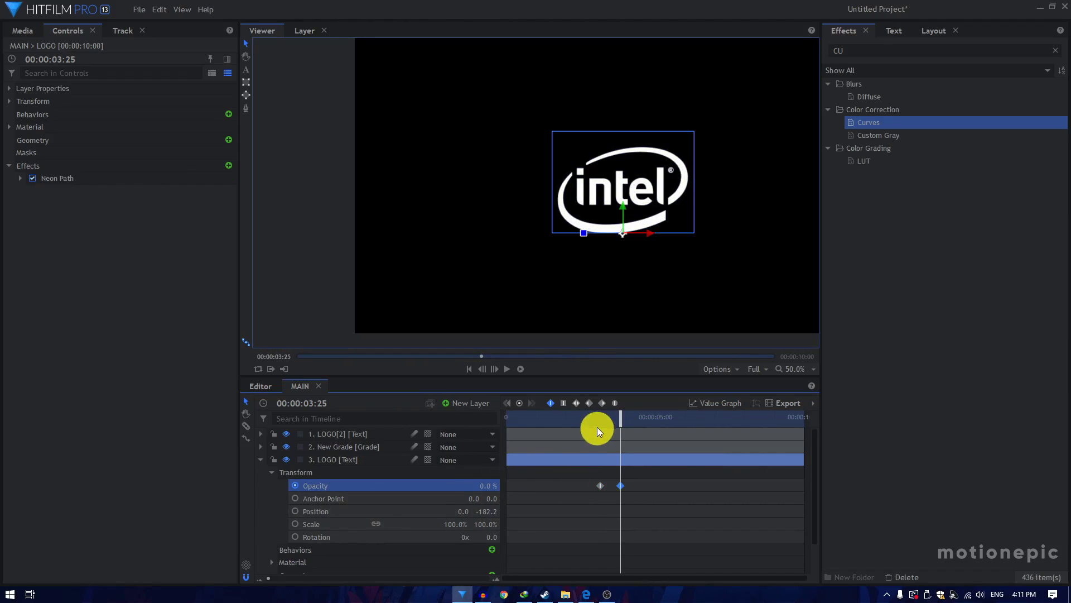
drag(595, 414, 650, 447)
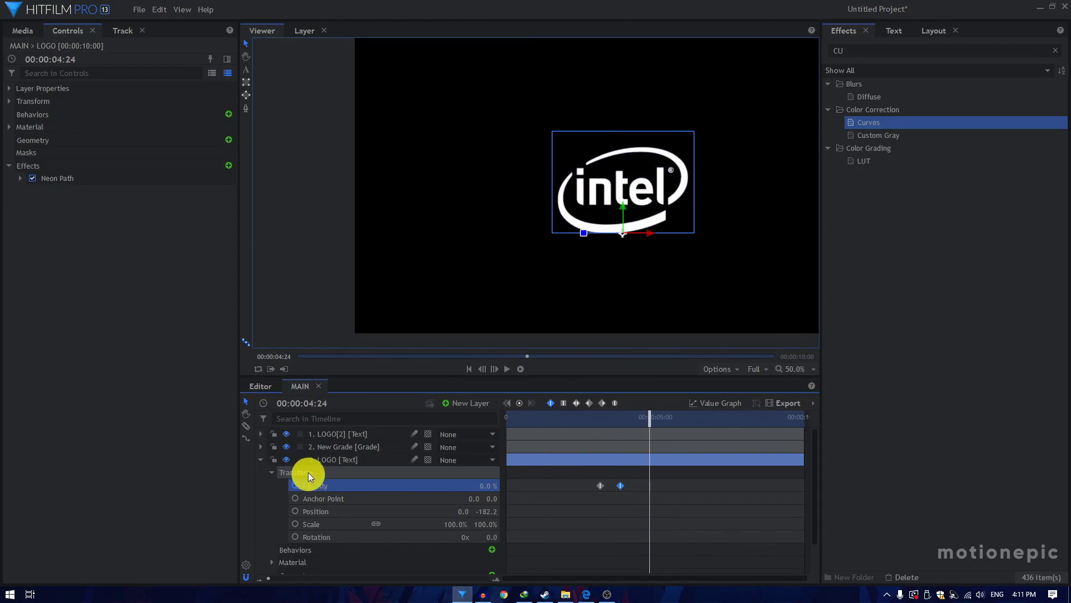
click(262, 468)
Step: Reduce the font size of the LOGO[2] text slightly and center the text vertically in the frame
click(339, 441)
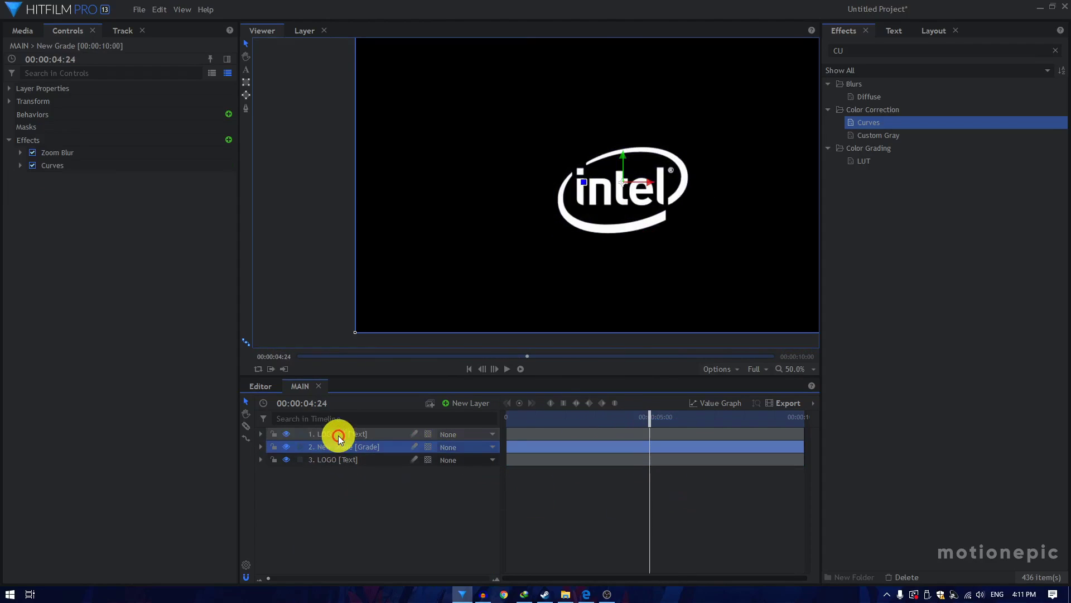
click(339, 435)
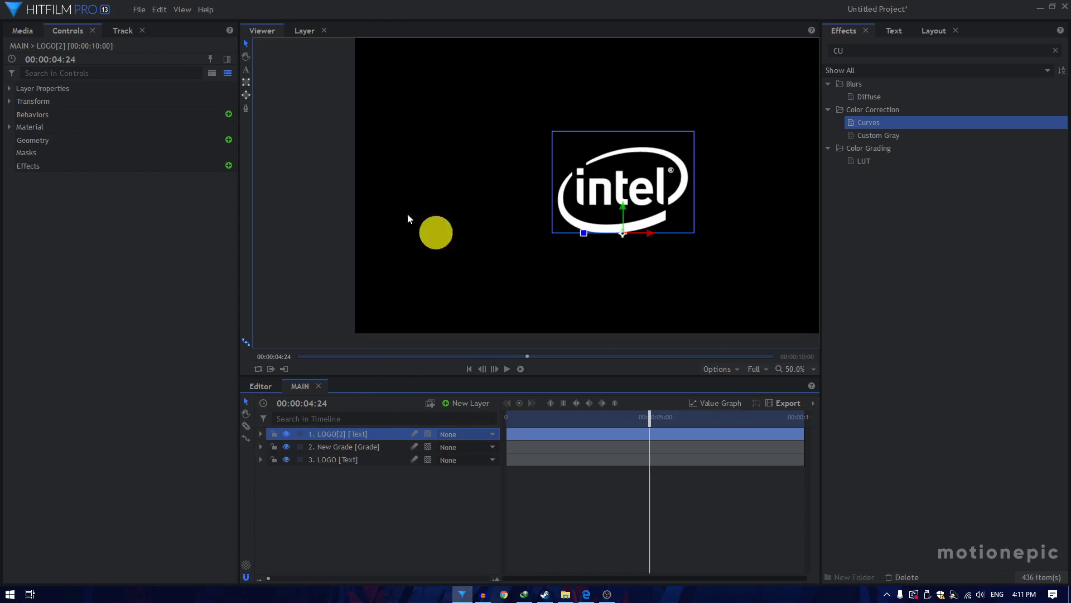
click(246, 69)
click(889, 32)
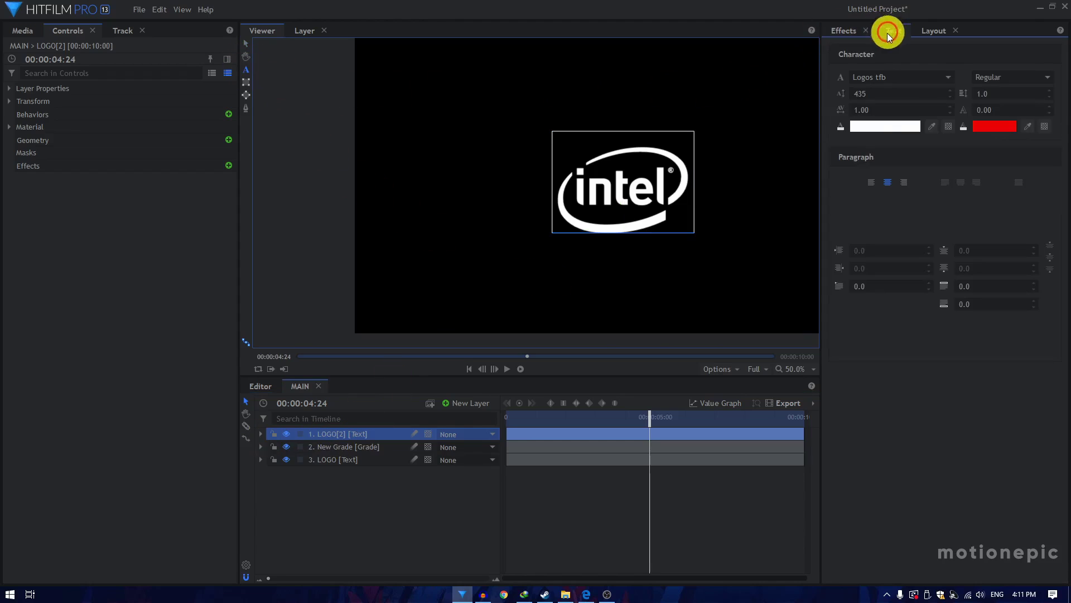
click(677, 174)
key(ctrl+a)
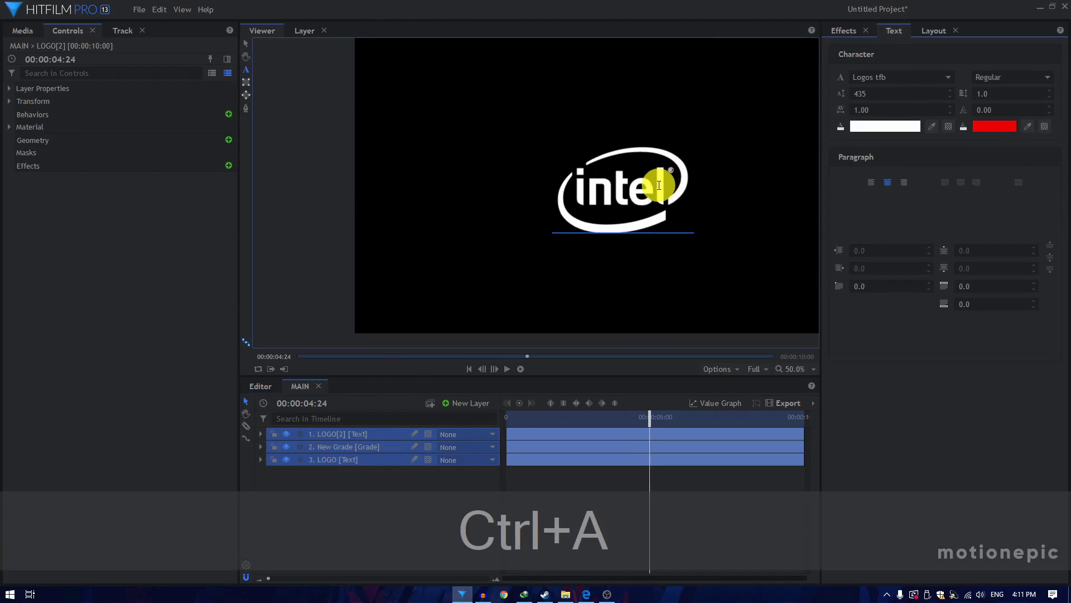
click(650, 226)
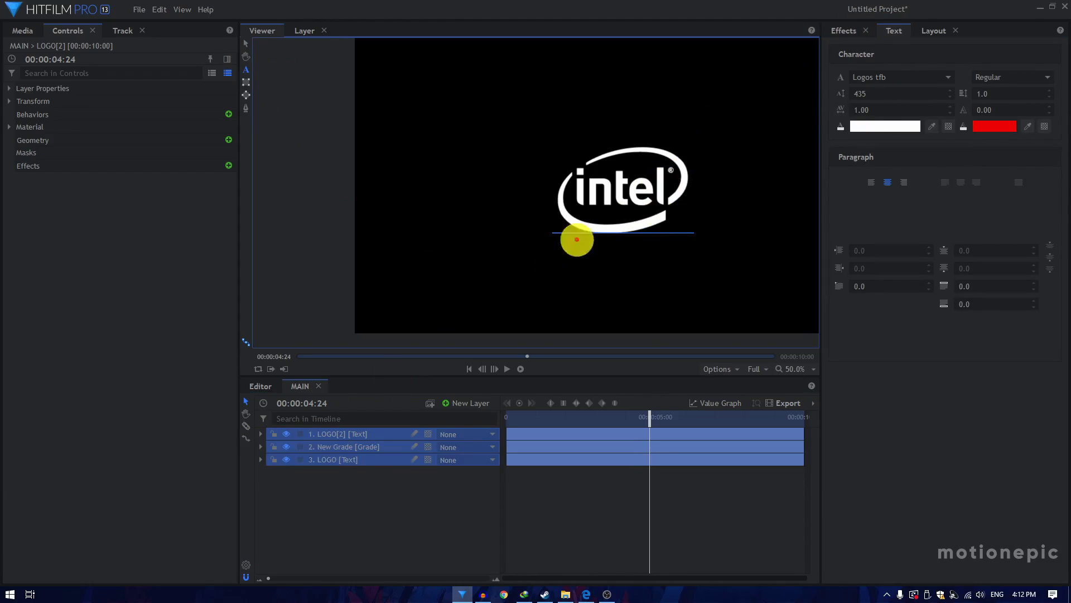
click(366, 433)
key(ctrl+a)
drag(875, 95, 873, 96)
click(934, 39)
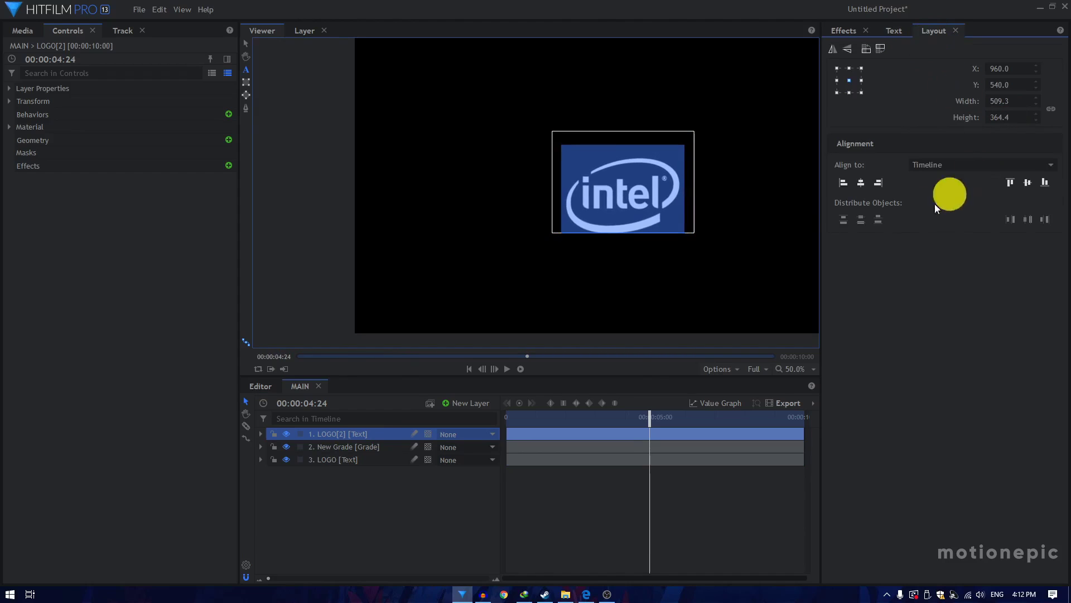
click(1027, 183)
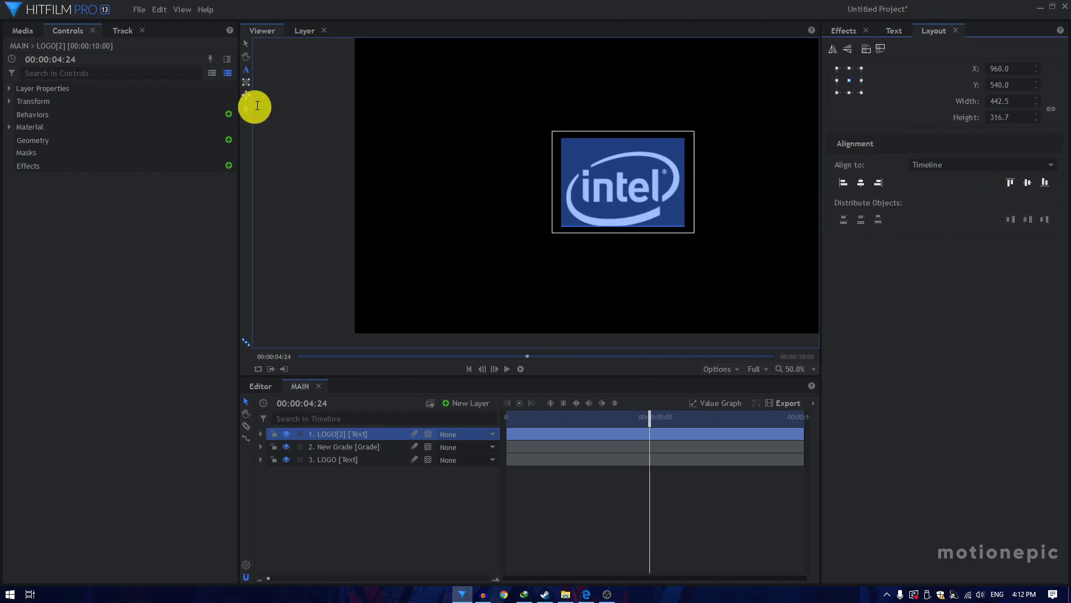
Step: Play back the transition from neon outline to solid logo, and scrub to 00:00:02:00
key(space)
click(595, 416)
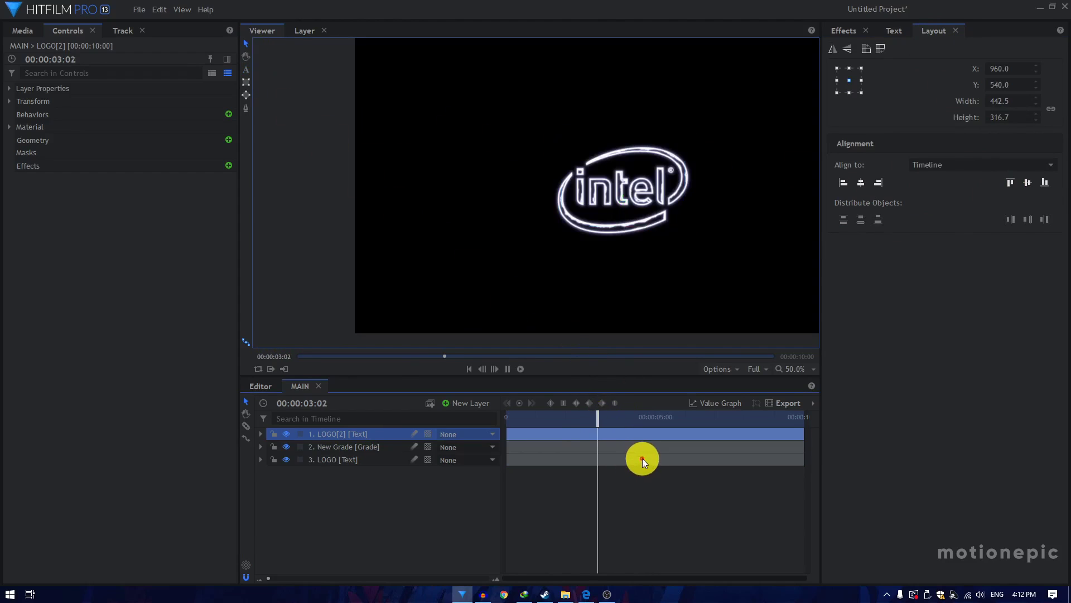
scroll(681, 204, down, 2)
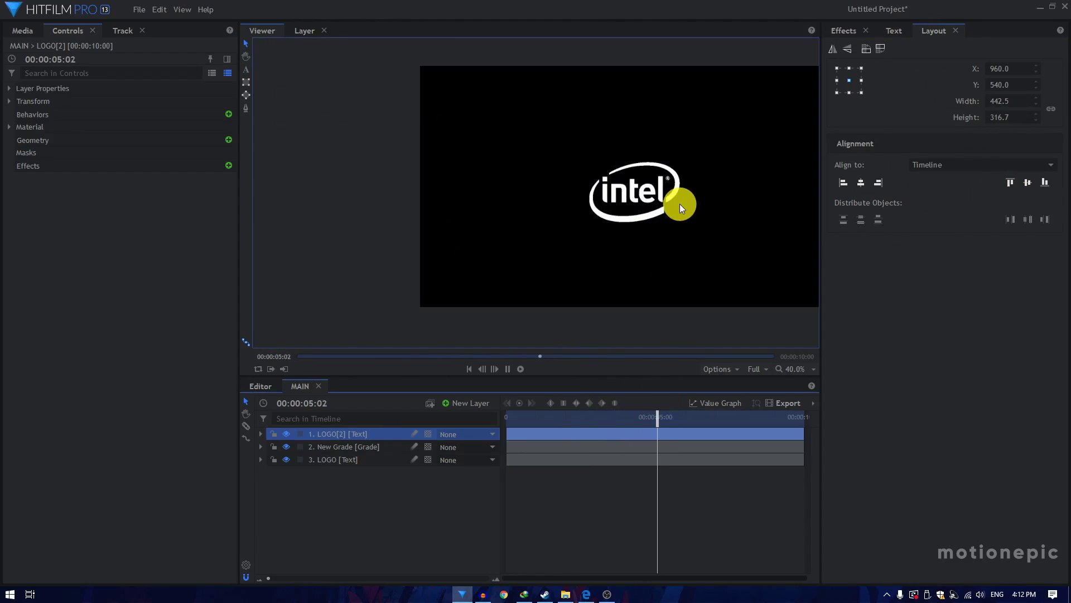
click(577, 417)
click(528, 416)
drag(528, 416, 566, 419)
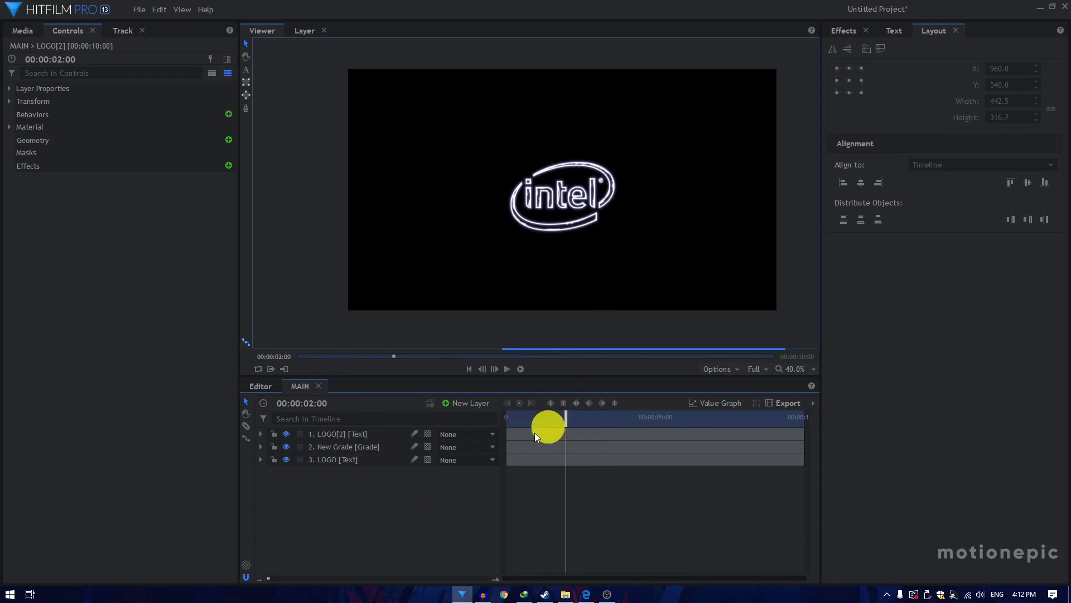
Step: Replace the neon LOGO layer's Intel logo with the Toyota logo by changing its Logos tfb text to "t"
click(327, 463)
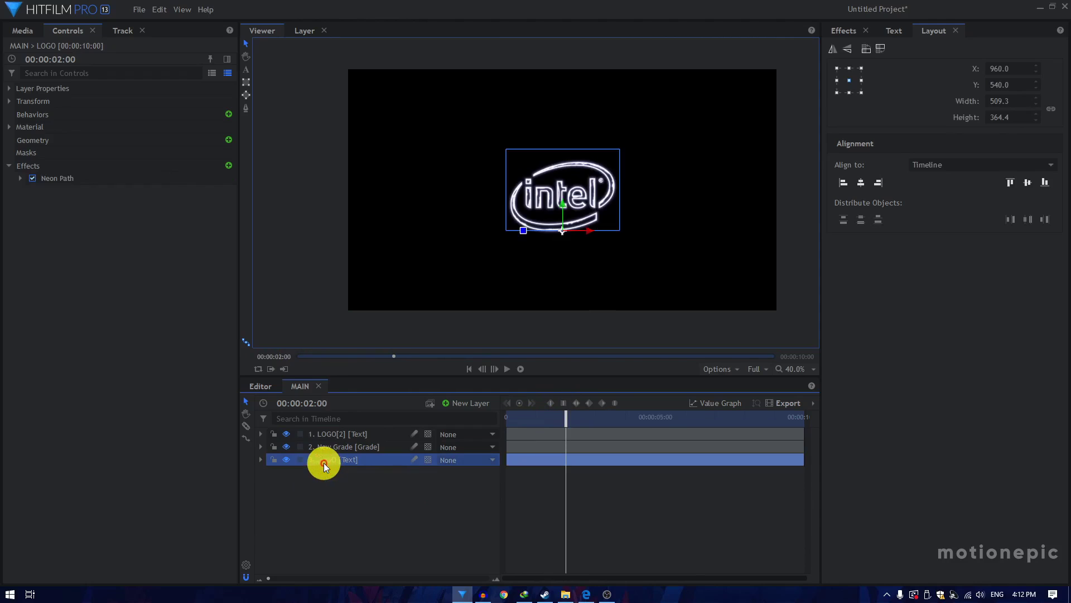
click(246, 70)
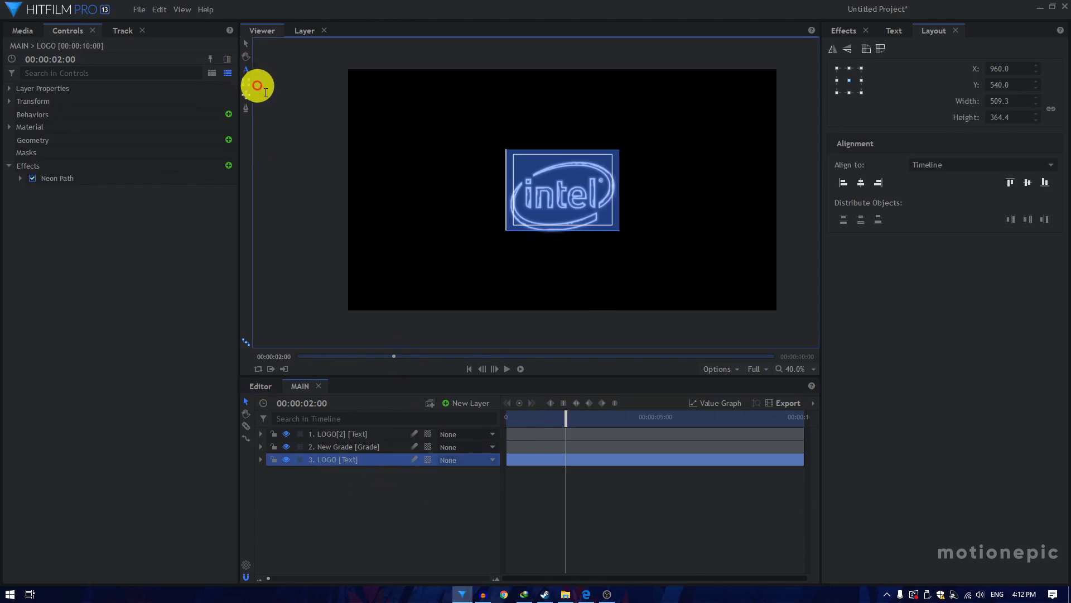
click(889, 30)
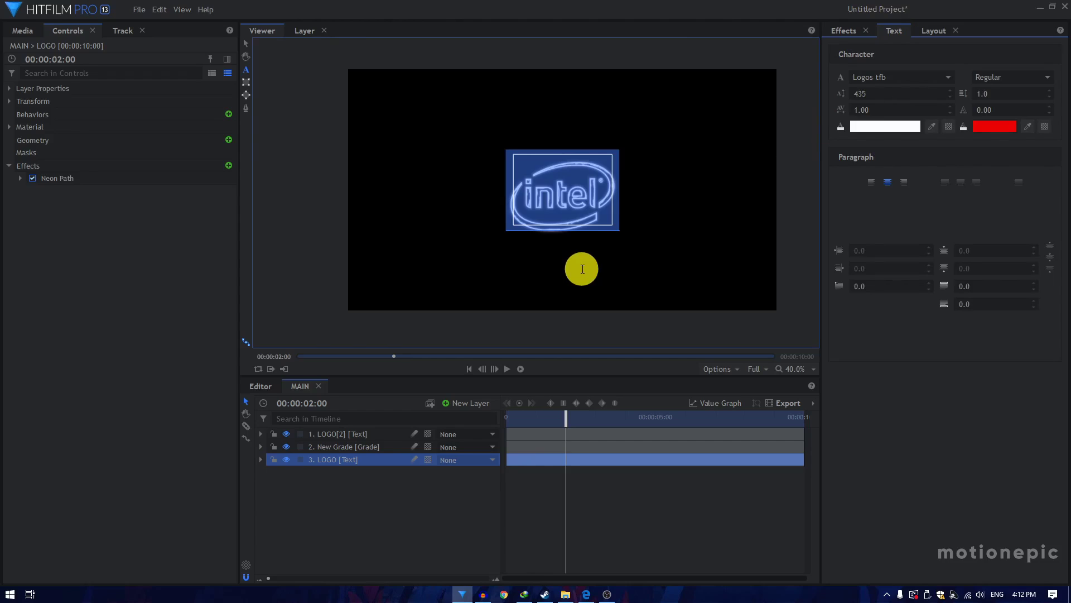
text(t)
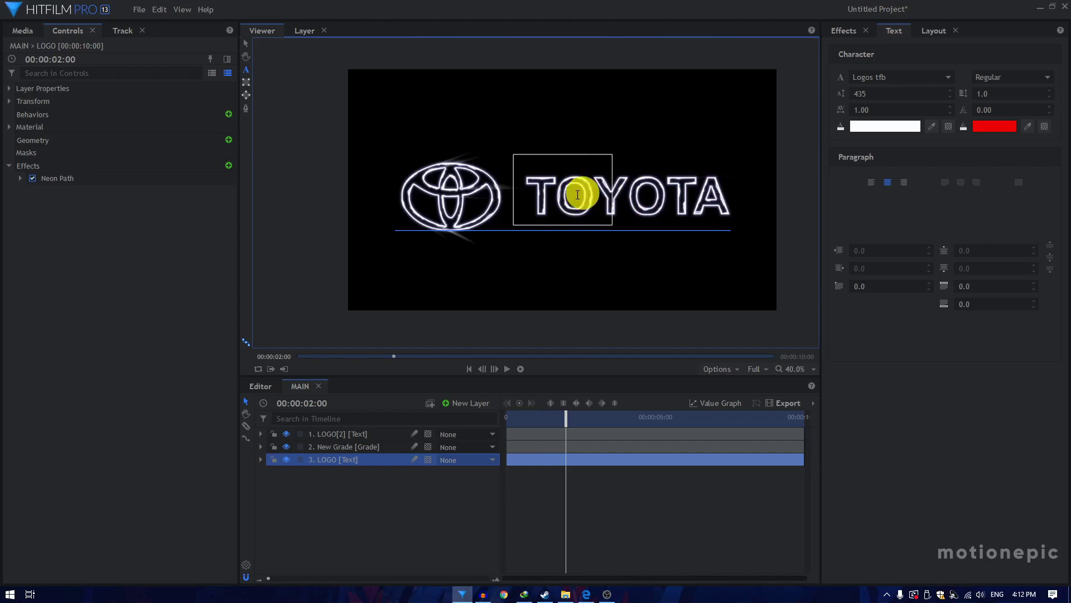
Step: Try other Logos tfb characters in the neon LOGO text, including "c" for Canon and "m" for Microsoft
text(d)
key(BackSpace)
text(g)
key(BackSpace)
text(c)
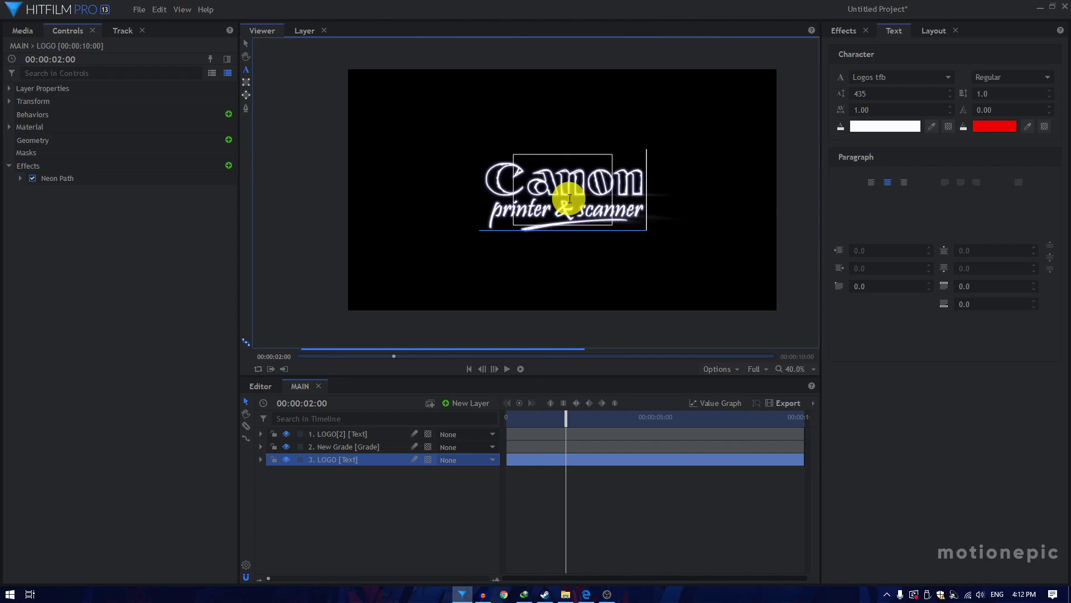
key(BackSpace)
text(m)
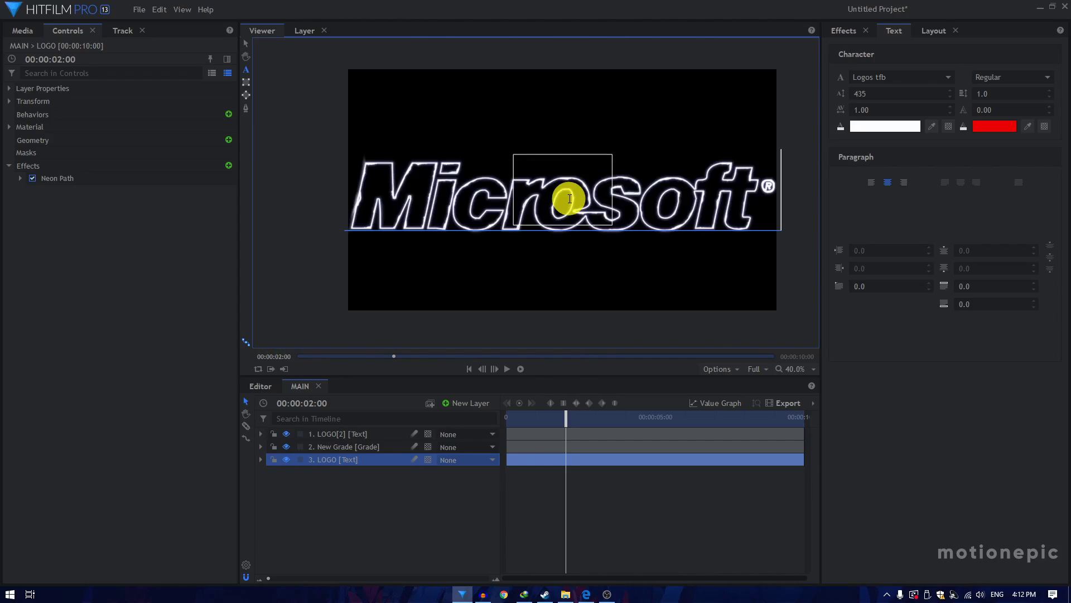
Step: Try more logo characters in the neon LOGO text, including the Mazda logo and "p" for Peugeot
text(r)
key(BackSpace)
key(BackSpace)
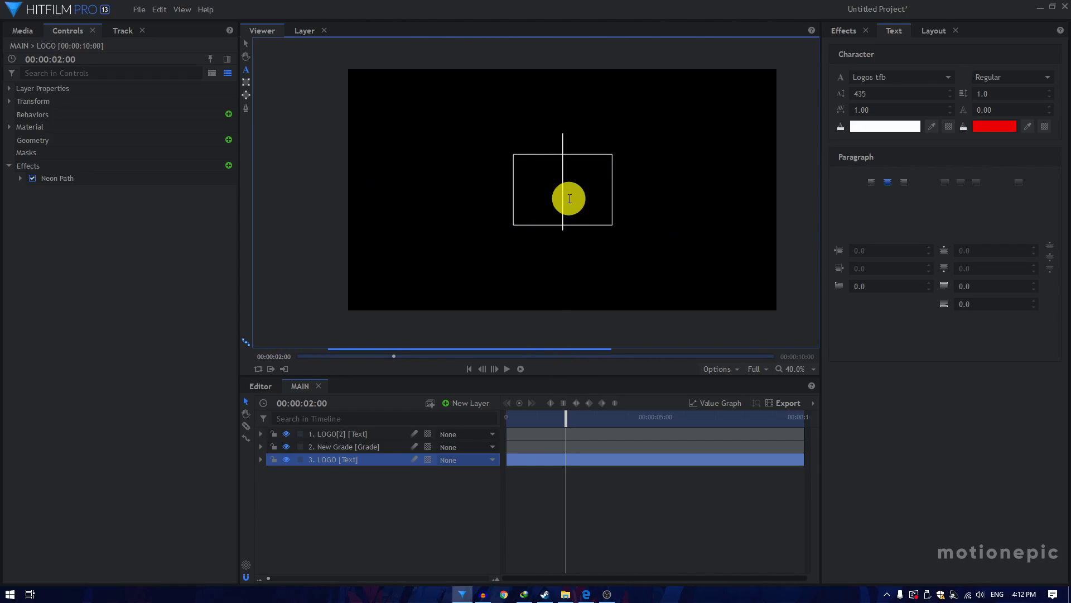
text(h)
key(BackSpace)
text(mazda)
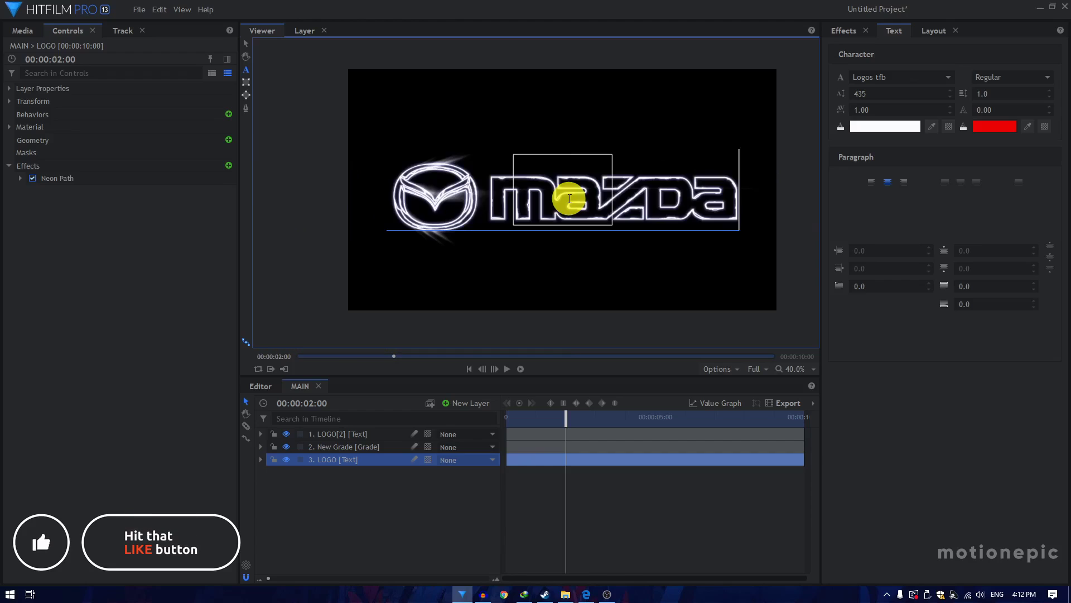
key(BackSpace)
text(p)
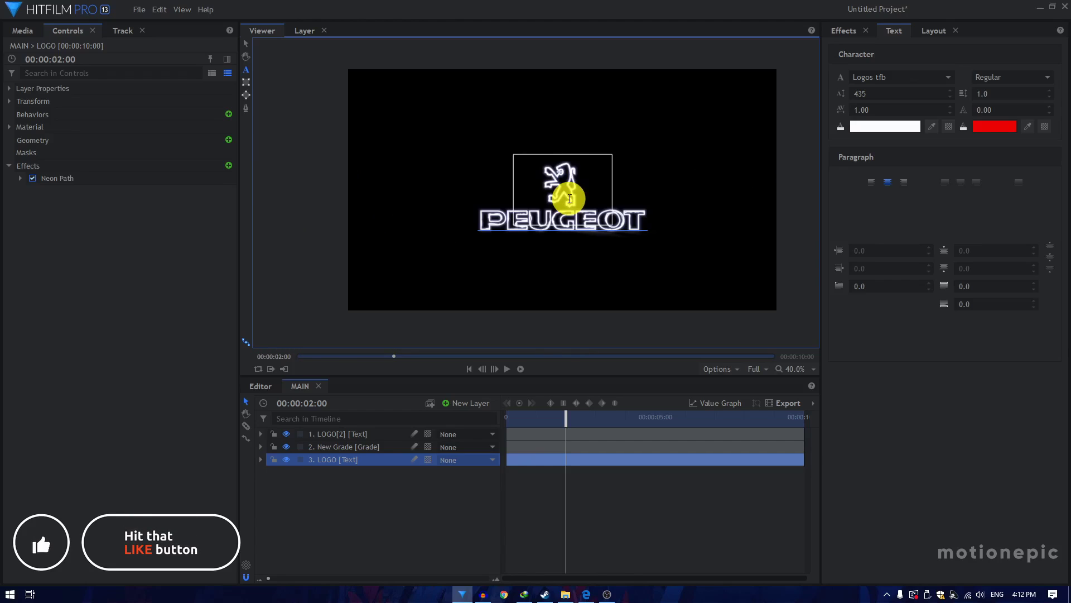
Step: Change the neon LOGO layer's text to "r" for the Renault logo
text(r)
key(BackSpace)
key(BackSpace)
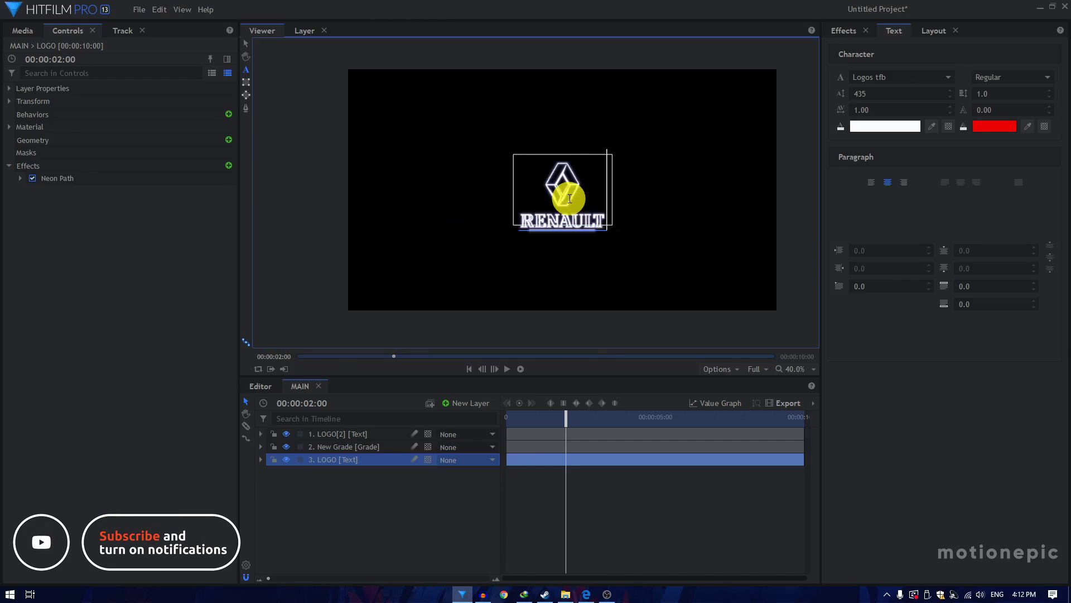
Step: Go to 00:00:03:20 and open the solid LOGO[2] layer's Intel logo text for editing
drag(511, 418, 616, 440)
click(428, 439)
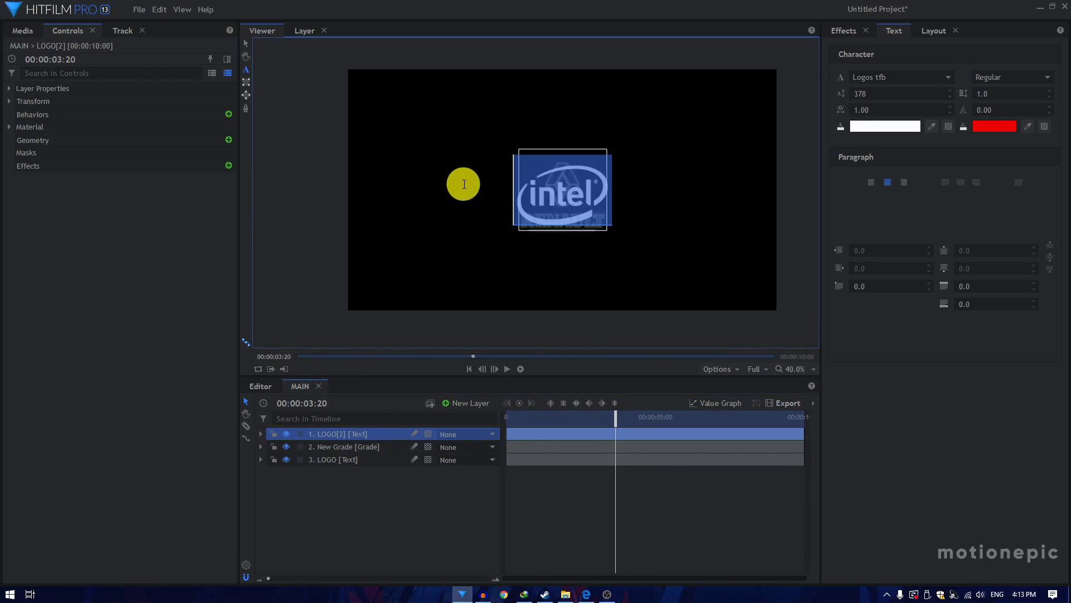